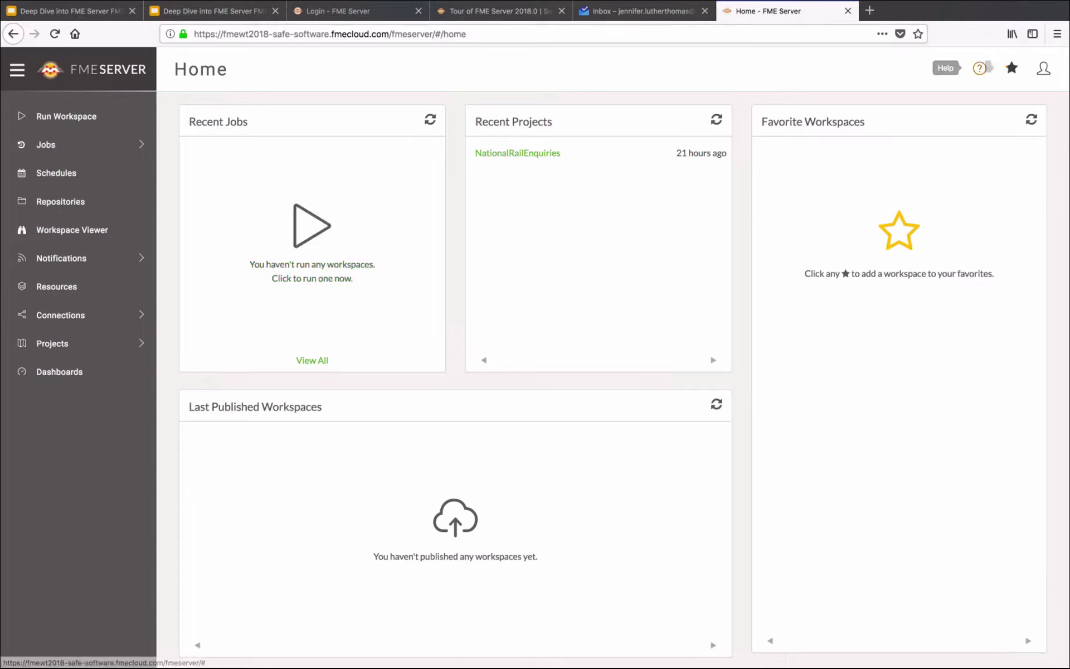
Step: Log out of the current account, sign in with the admin username and account password, and dismiss the suggestion to add engines
click(1043, 68)
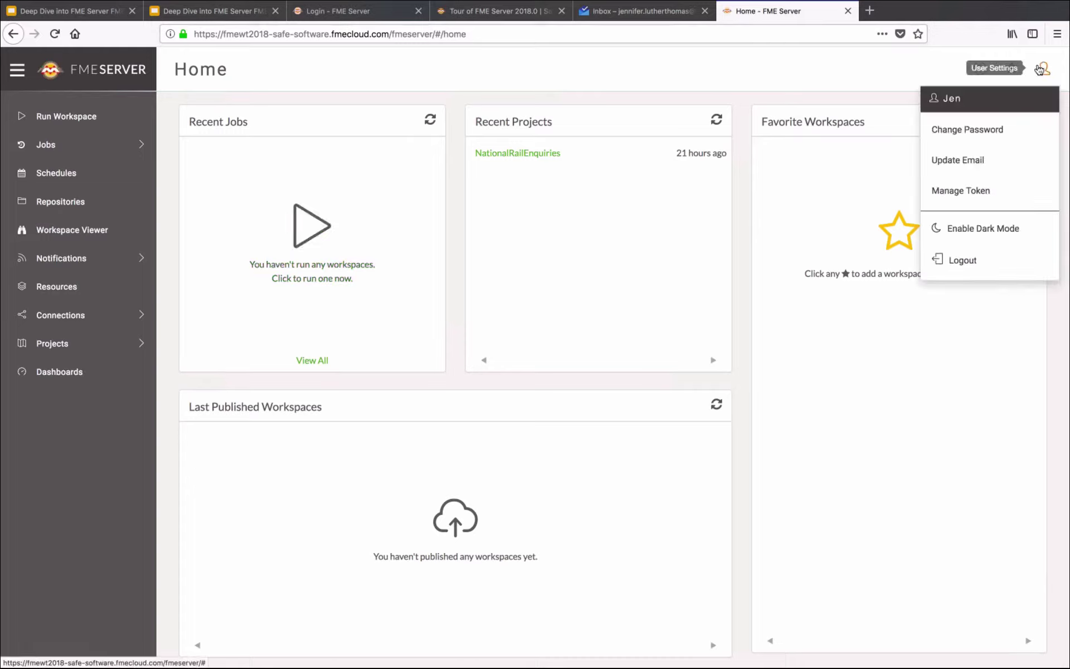
click(981, 262)
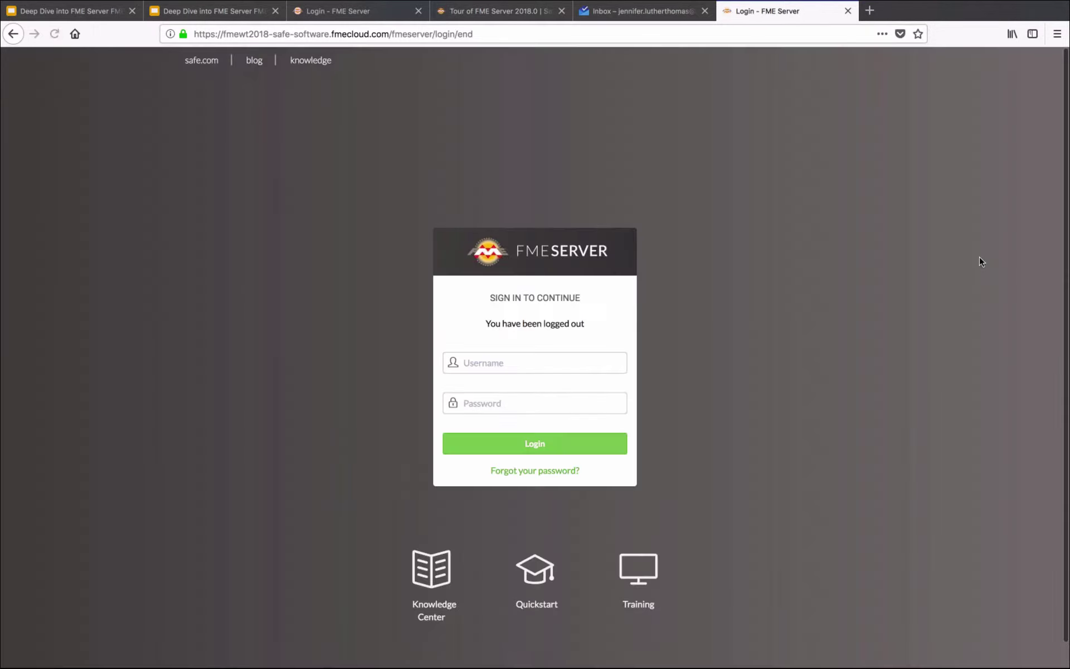
text(JenA)
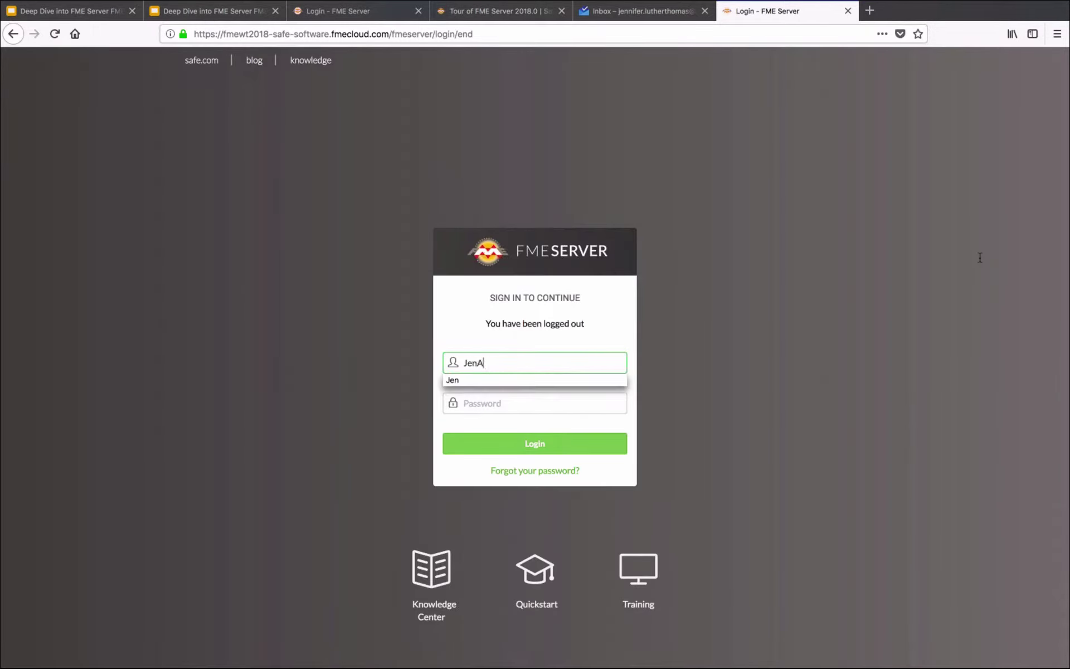
text(dmin)
key(Tab)
text(****)
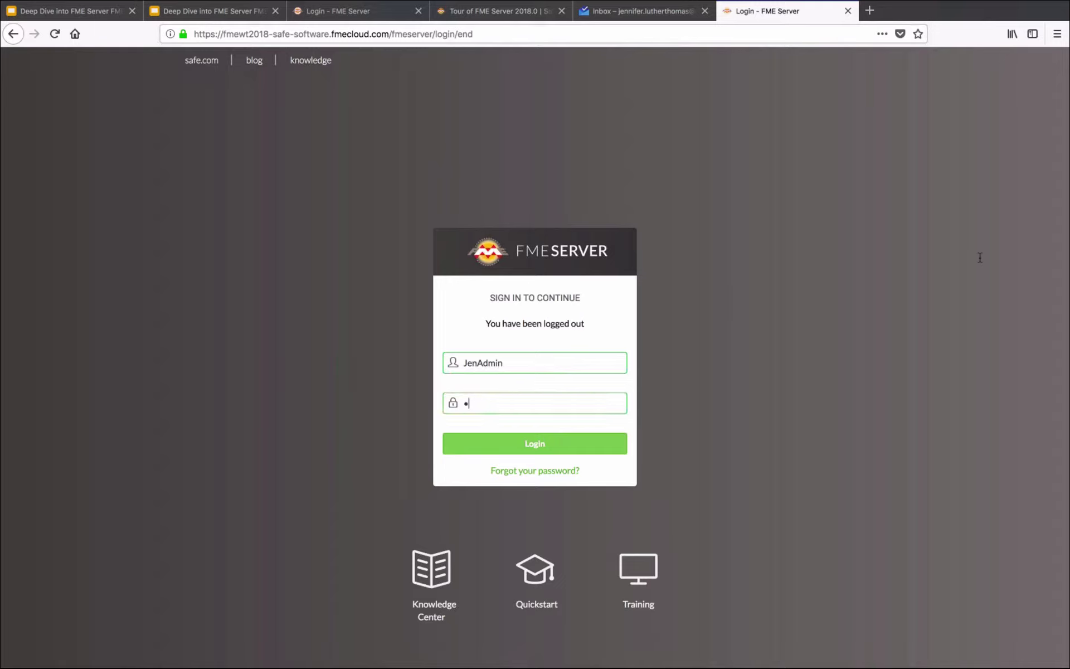
text(*******)
key(Return)
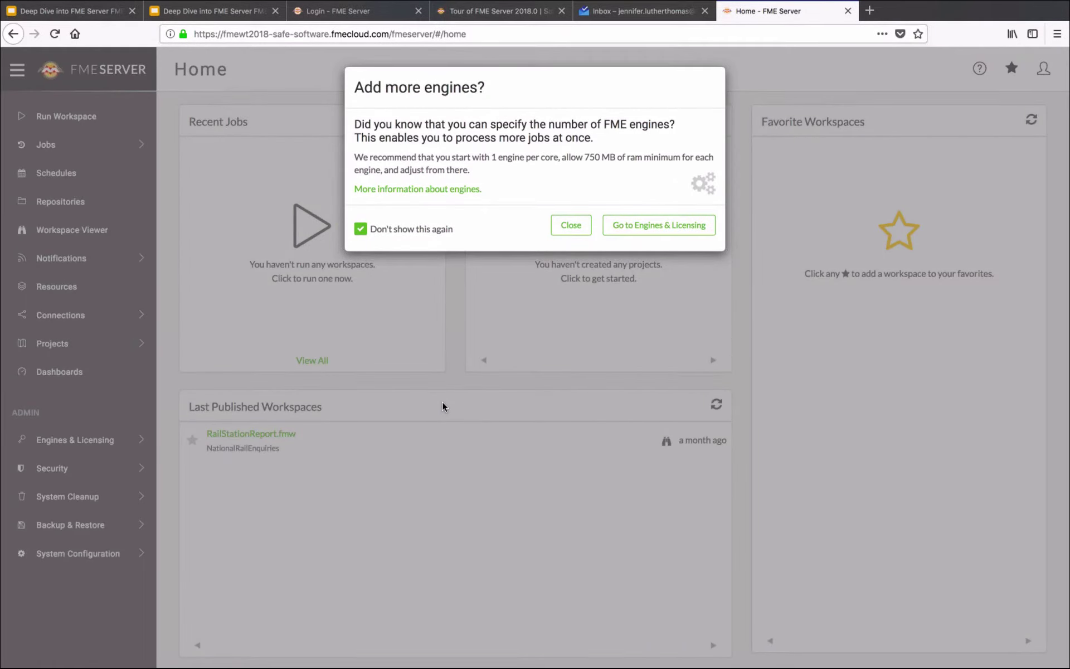
click(571, 226)
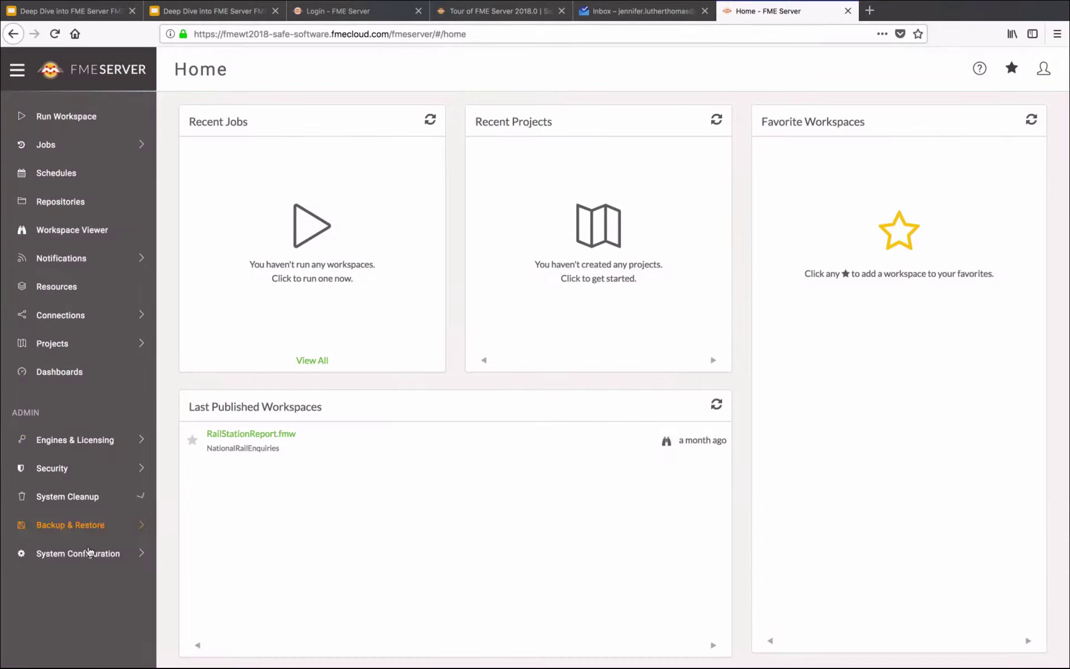
Step: Review the Reset Password email settings among the system configuration features, then collapse them
click(89, 555)
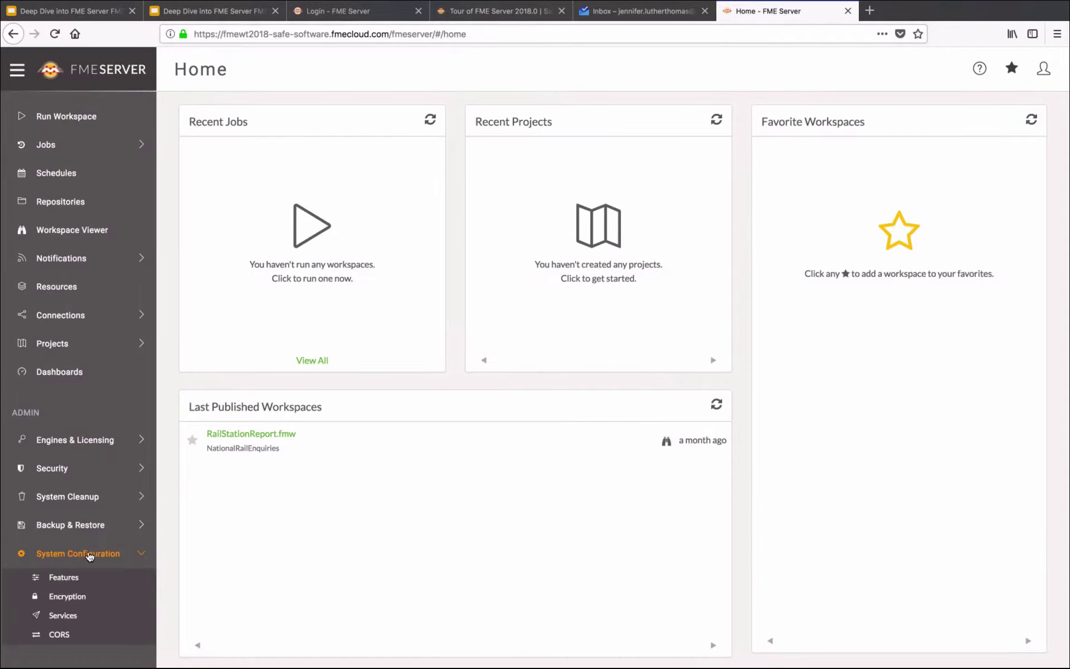
click(66, 577)
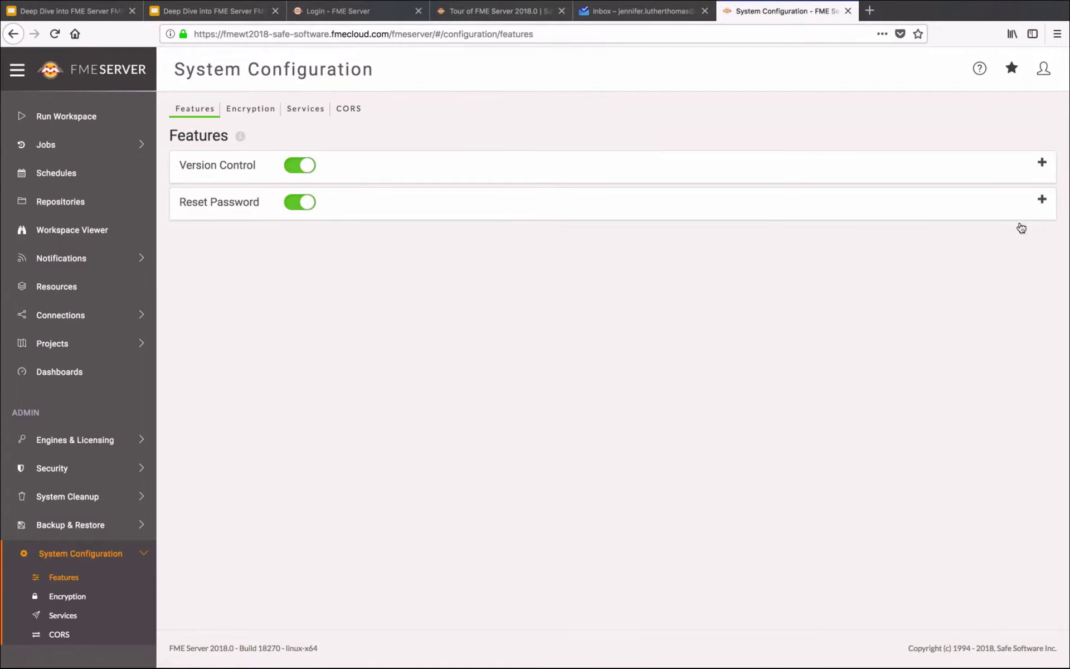
click(1040, 201)
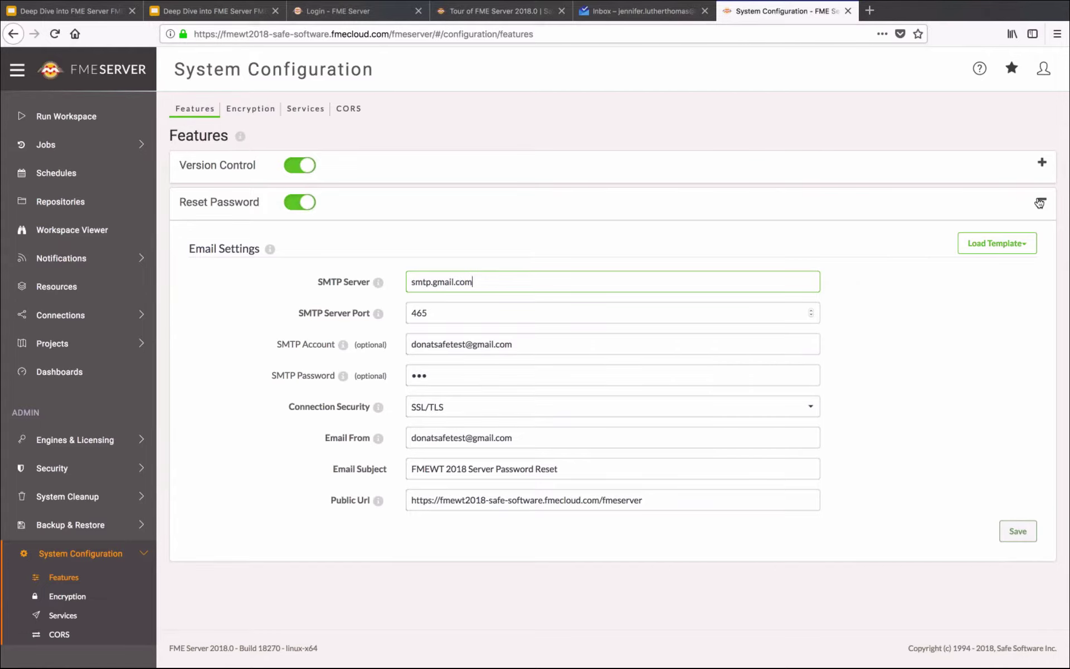
click(1040, 203)
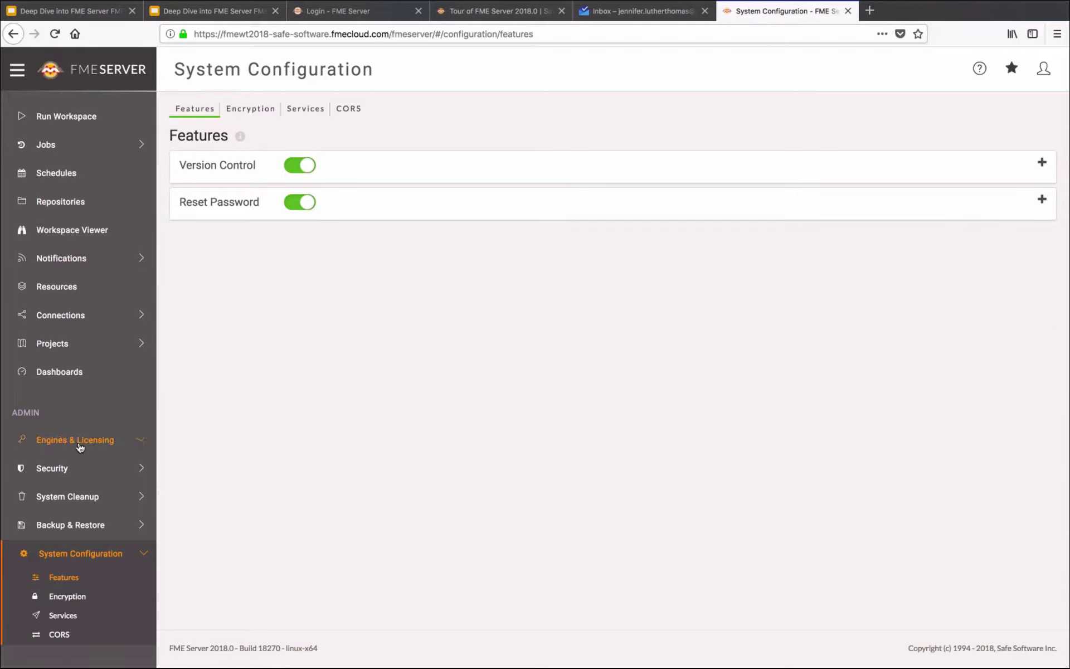
Step: Search the security users for the presenter's name and open the account with only the fmeauthor role for editing
click(80, 447)
click(67, 506)
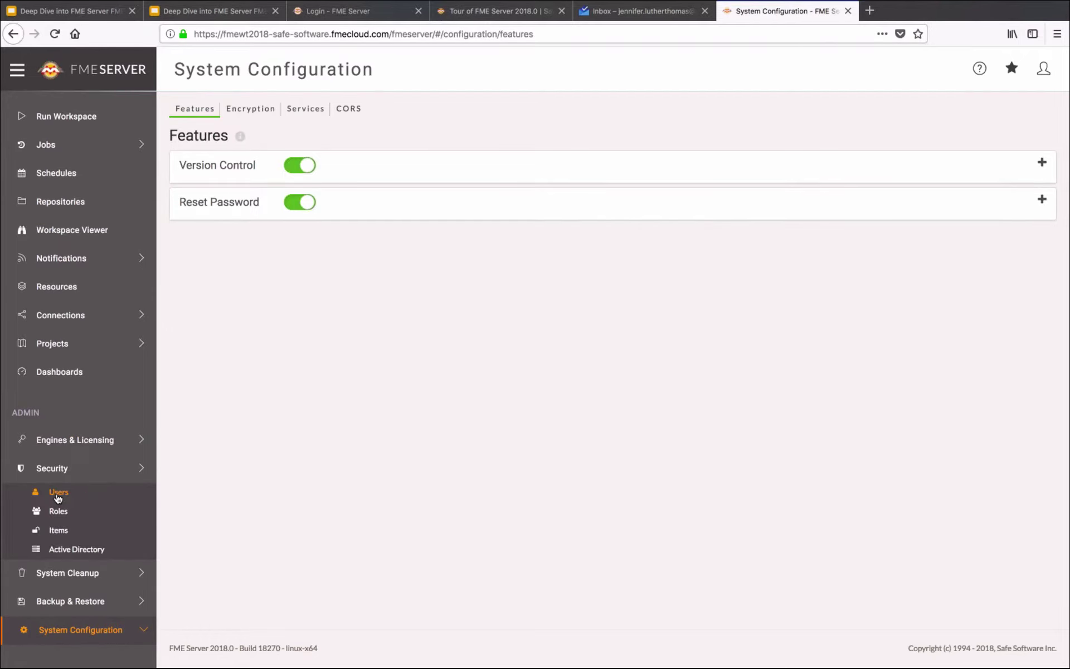
click(58, 496)
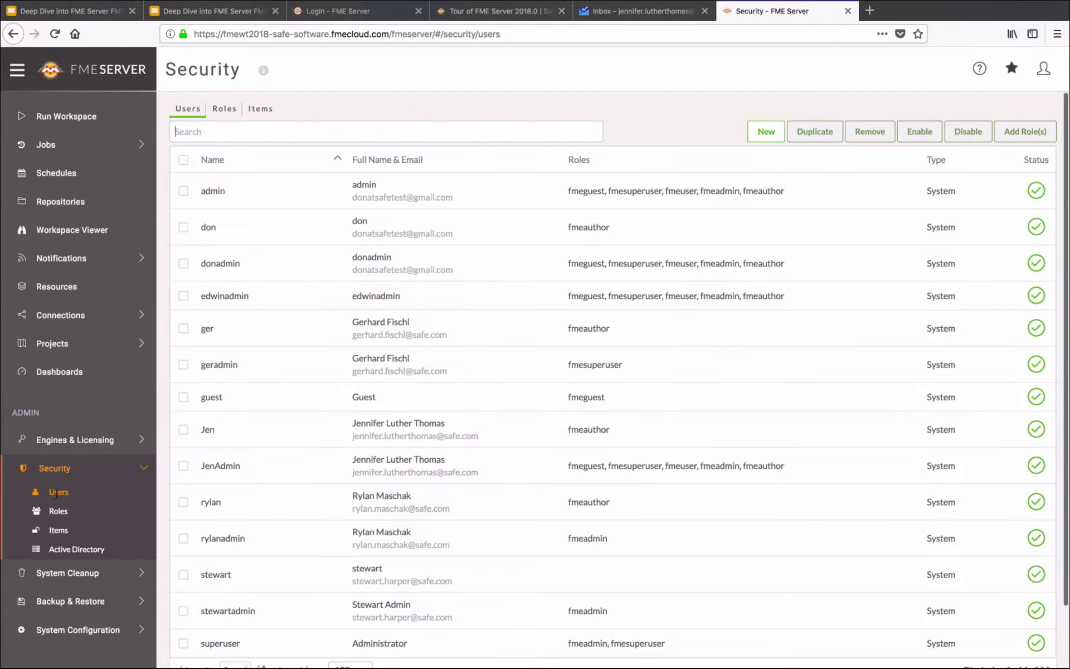
text(jen)
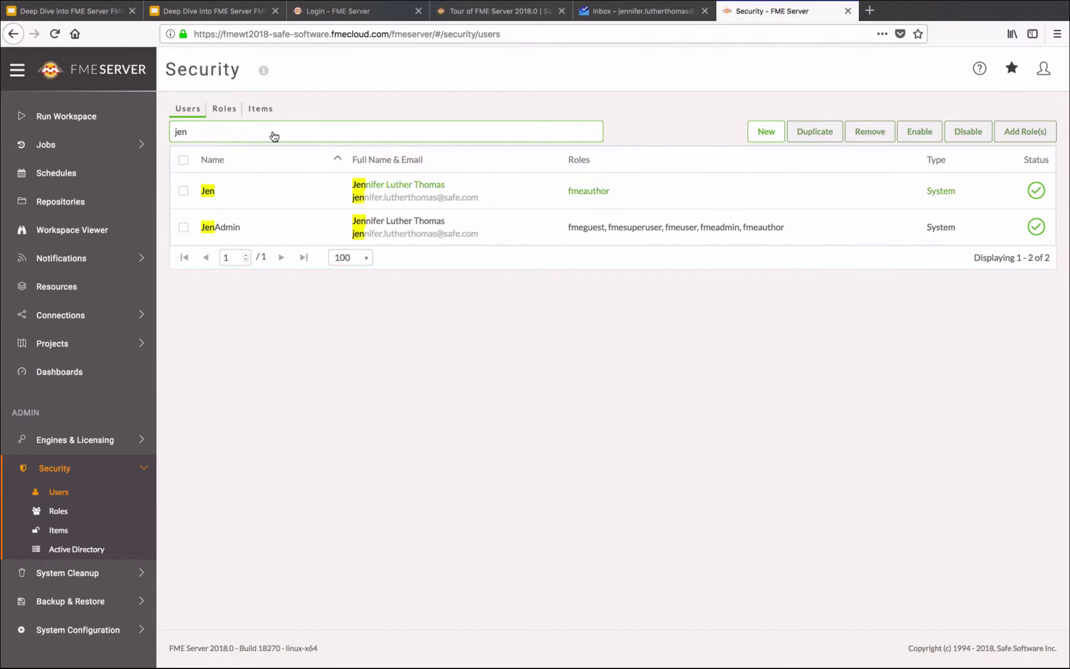
click(454, 193)
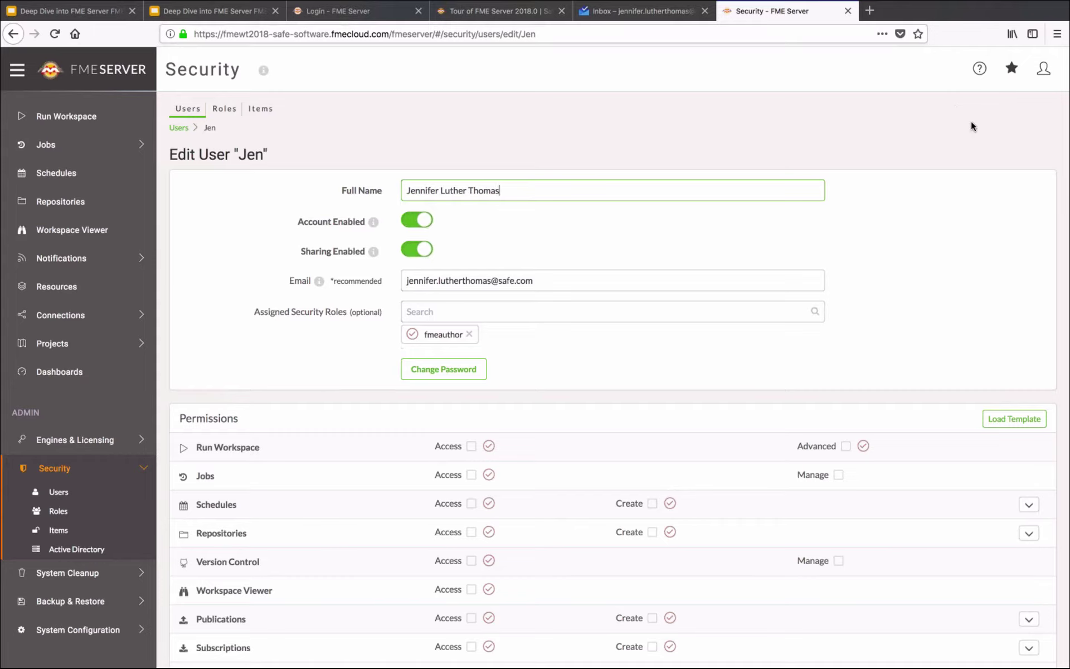
Step: Enable dark mode for the signed-in admin user
click(1042, 75)
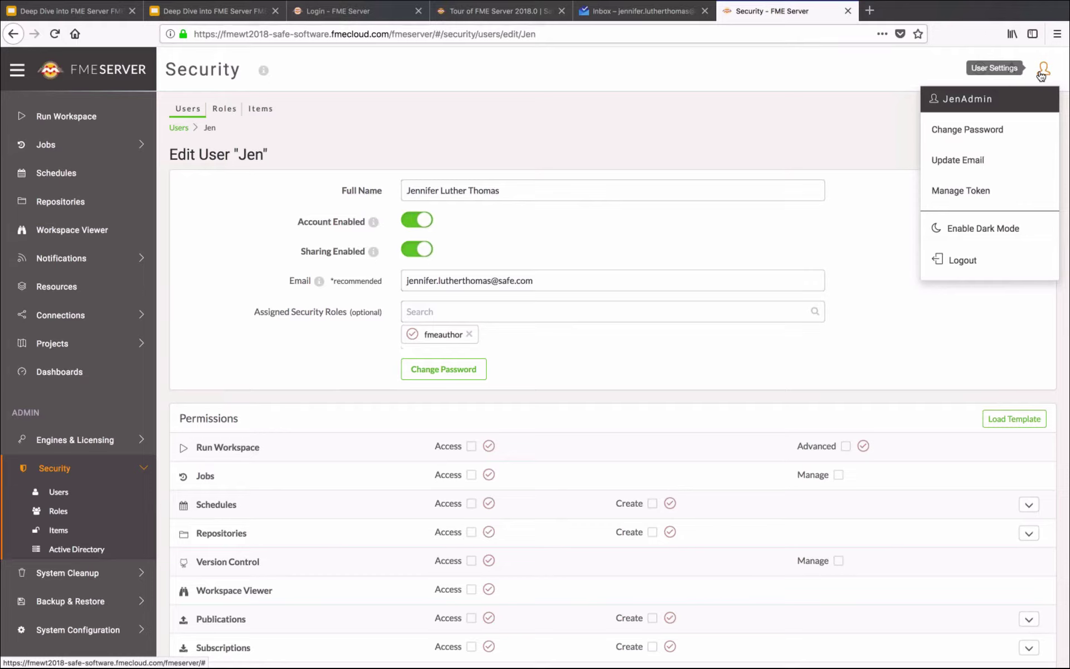
click(997, 228)
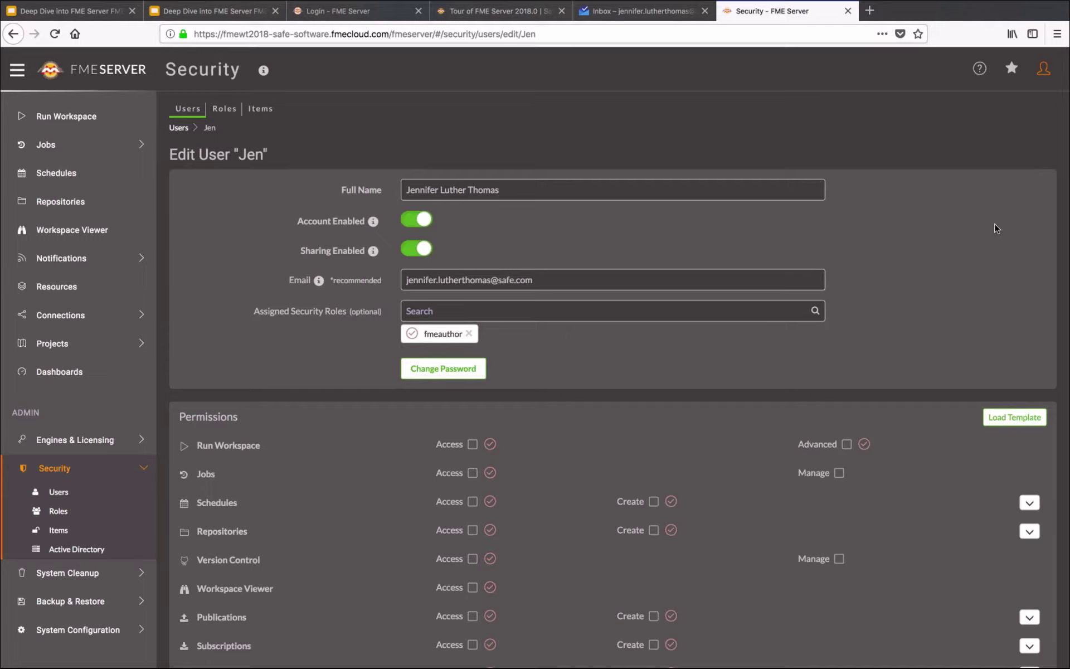
Step: Switch to FME Workbench and start publishing the open workspace to FME Server through the FMEWT2018 connection
mouse_move(797, 650)
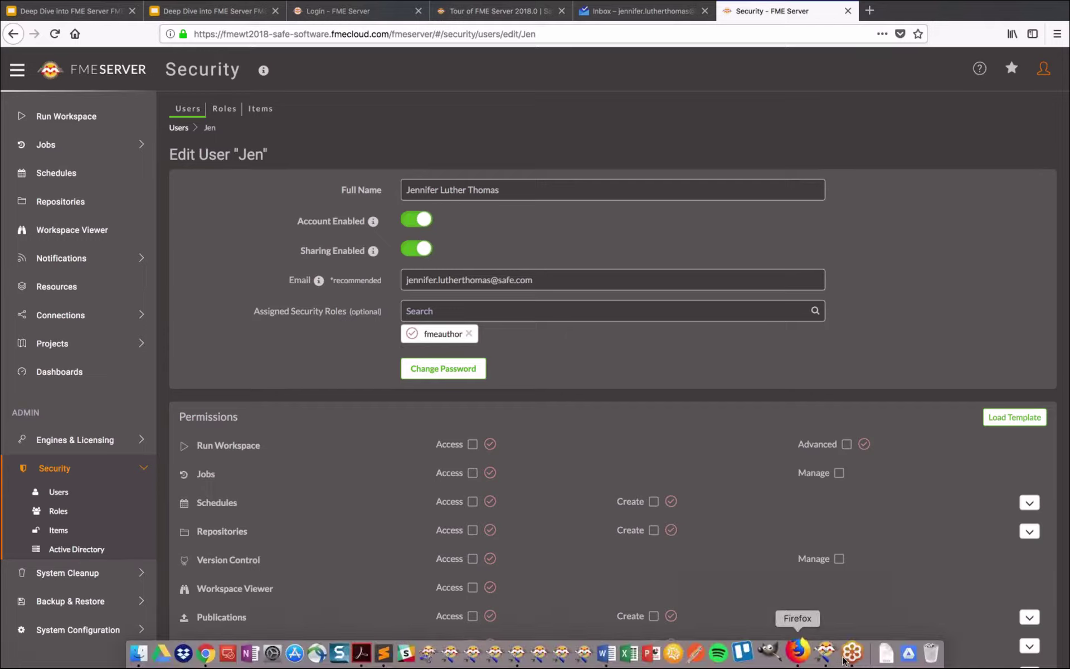
click(815, 653)
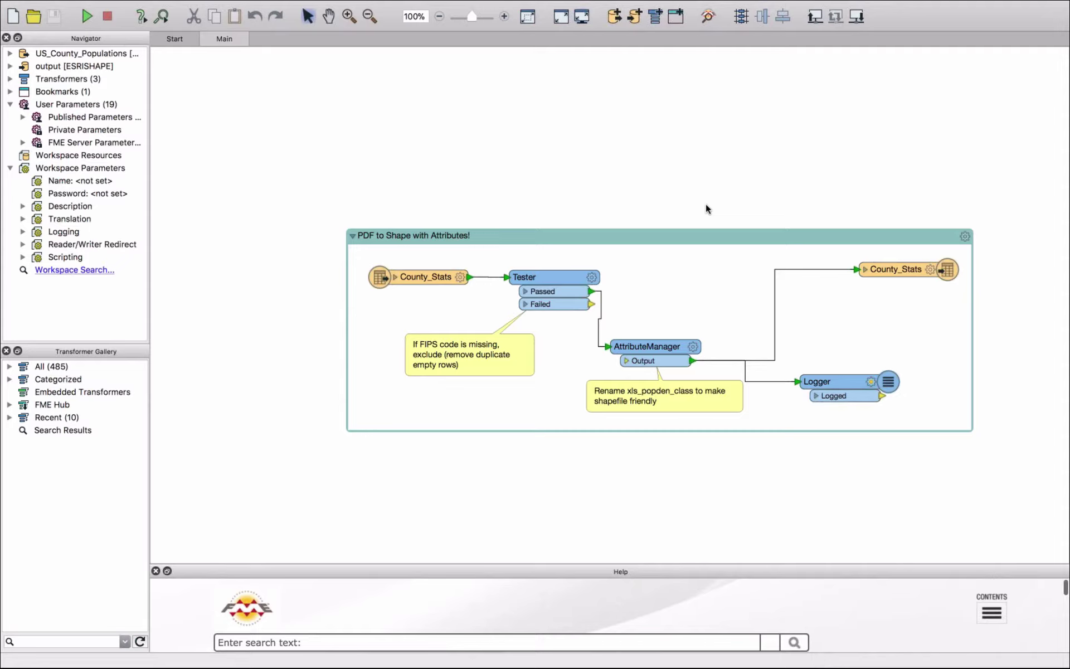
click(813, 18)
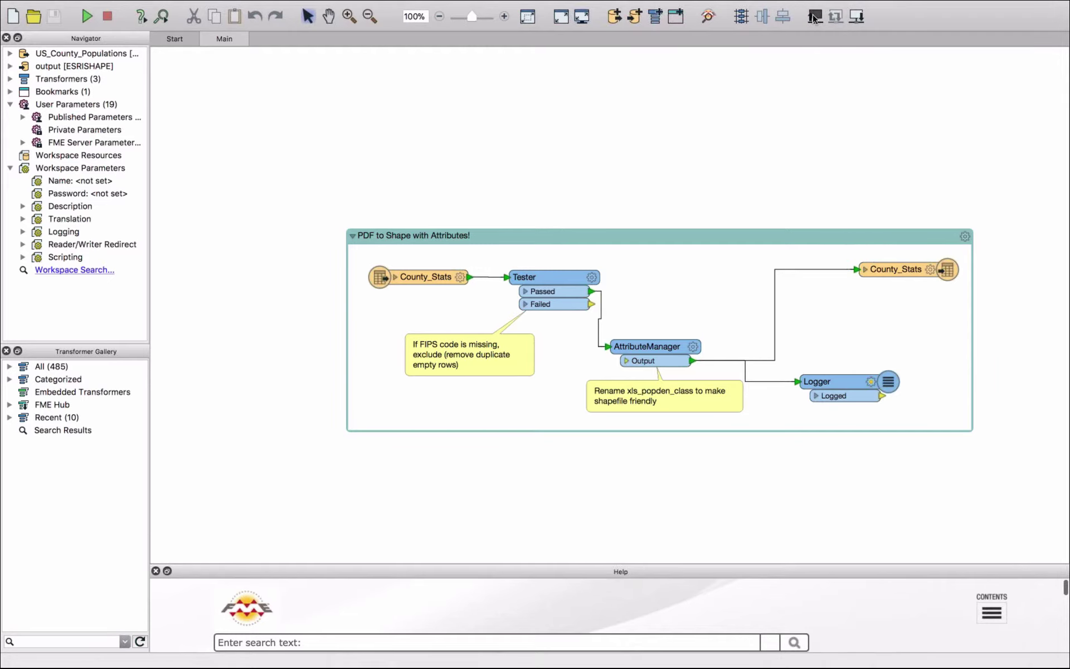
click(532, 288)
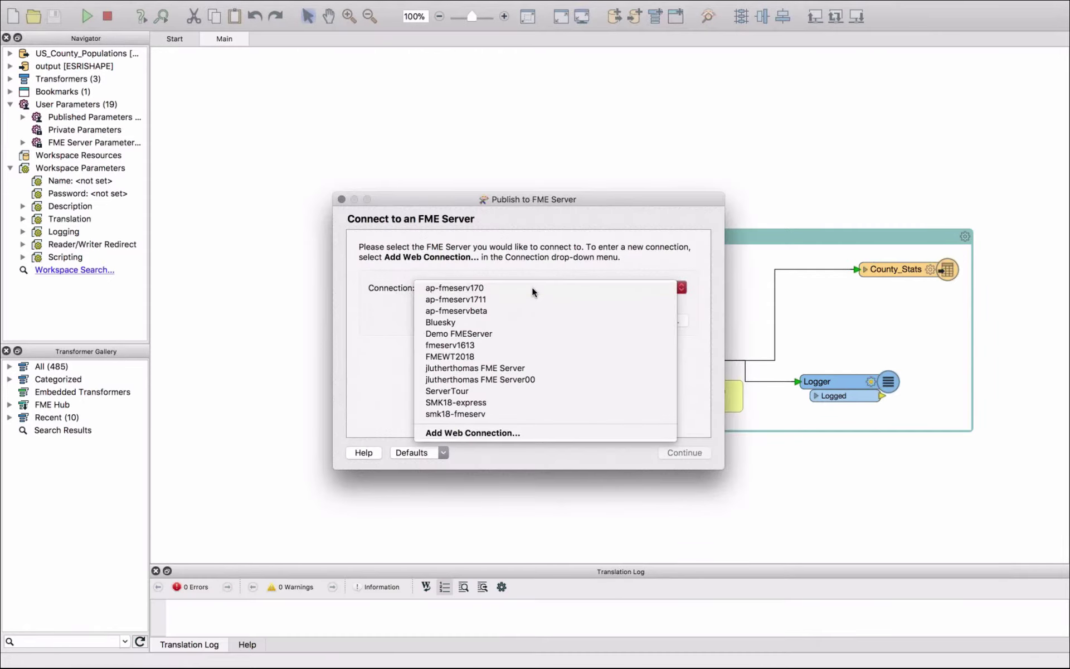
click(478, 356)
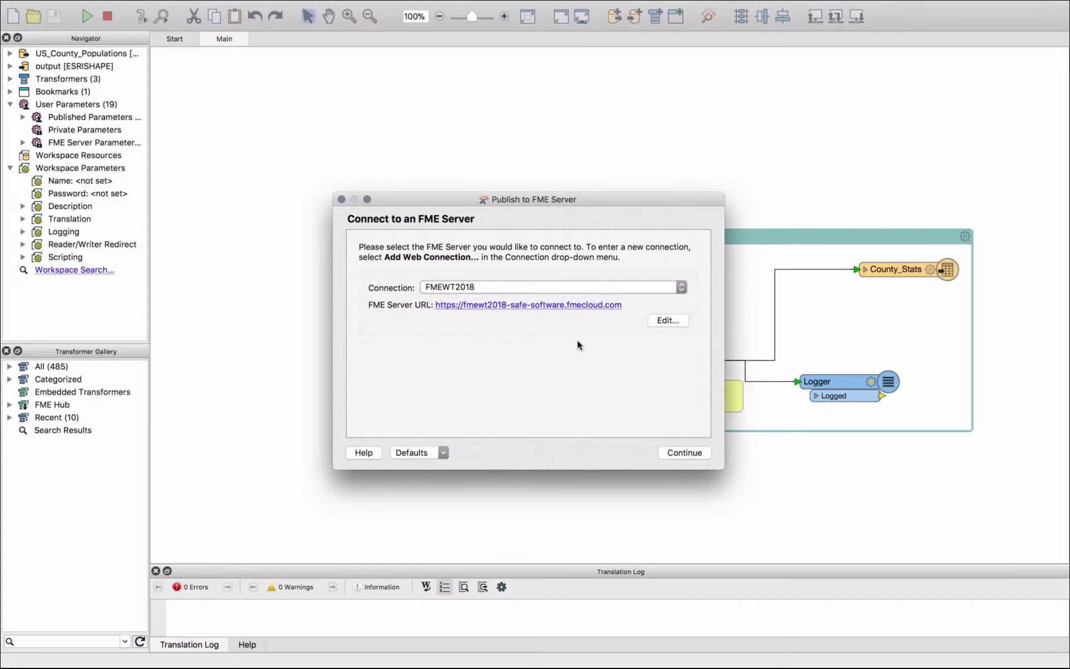
click(680, 453)
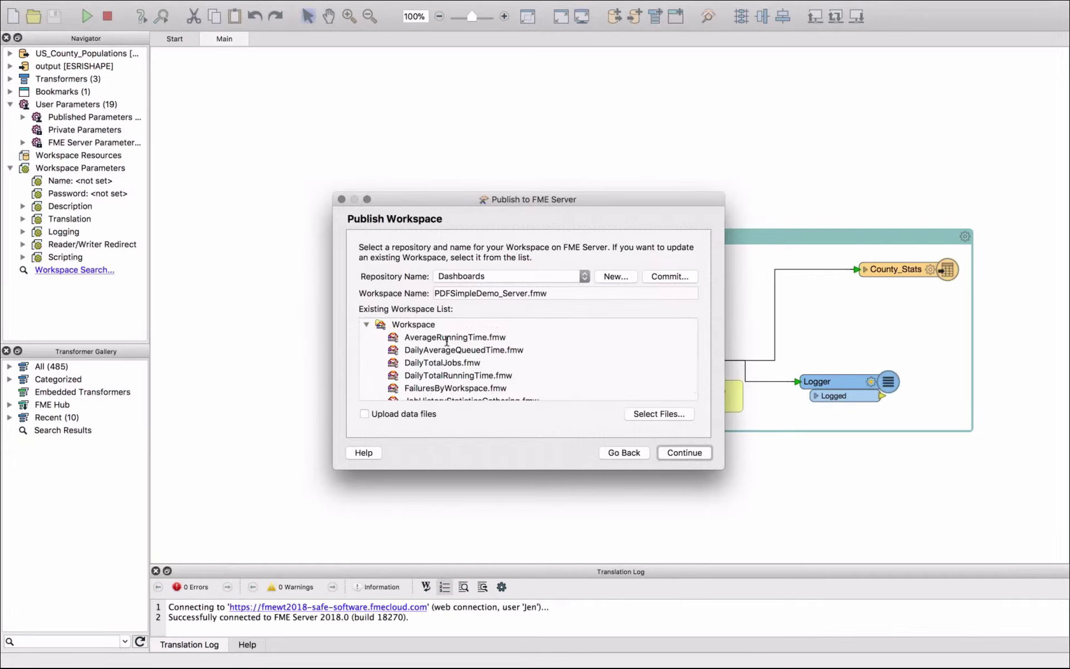
Step: Create a new repository named Webinar as the destination for the published workspace
click(512, 276)
click(529, 256)
click(621, 277)
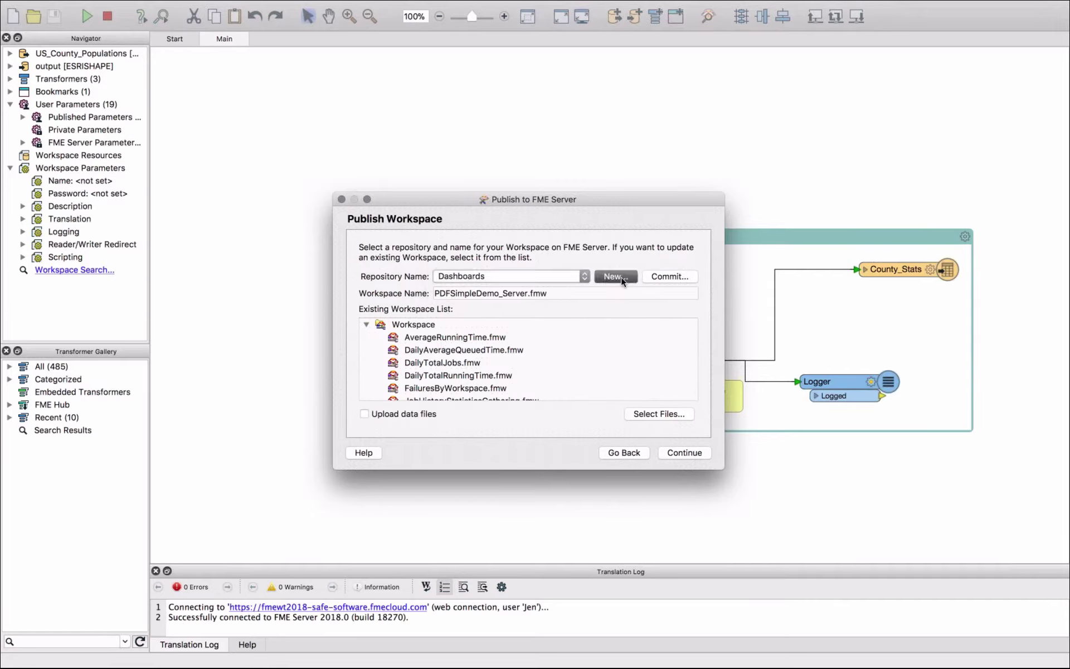
text(Webinar)
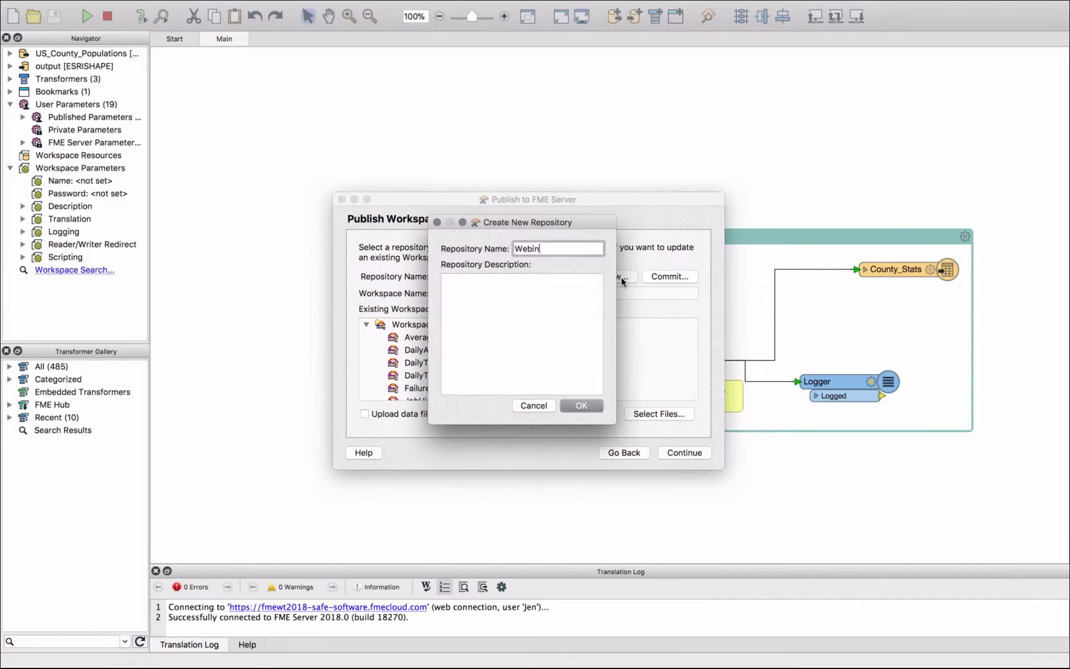
click(583, 406)
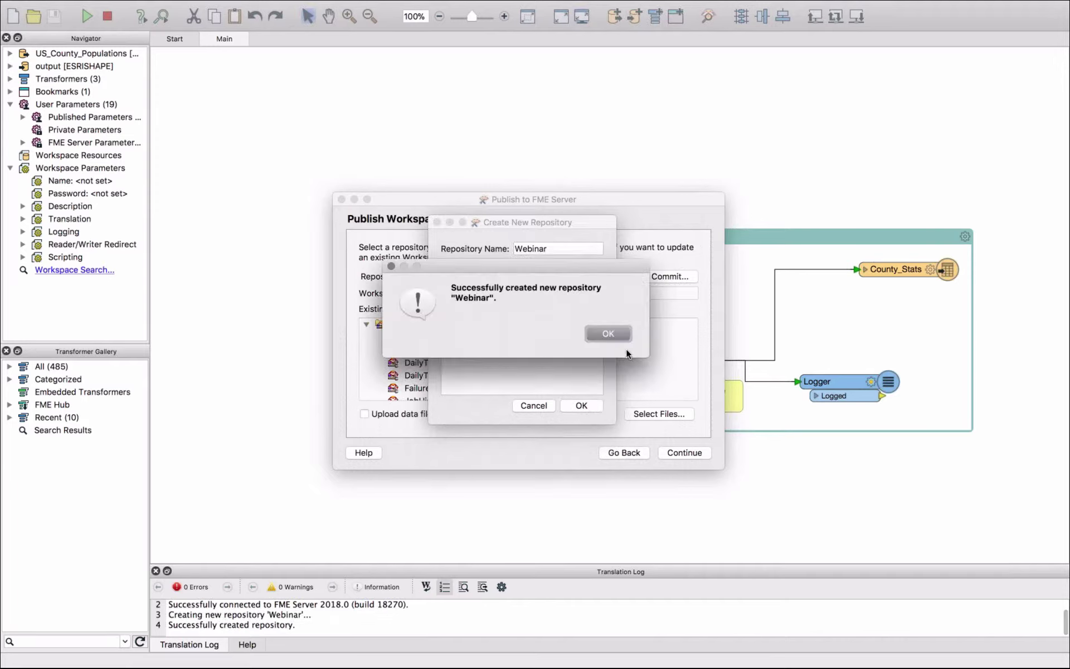
click(609, 334)
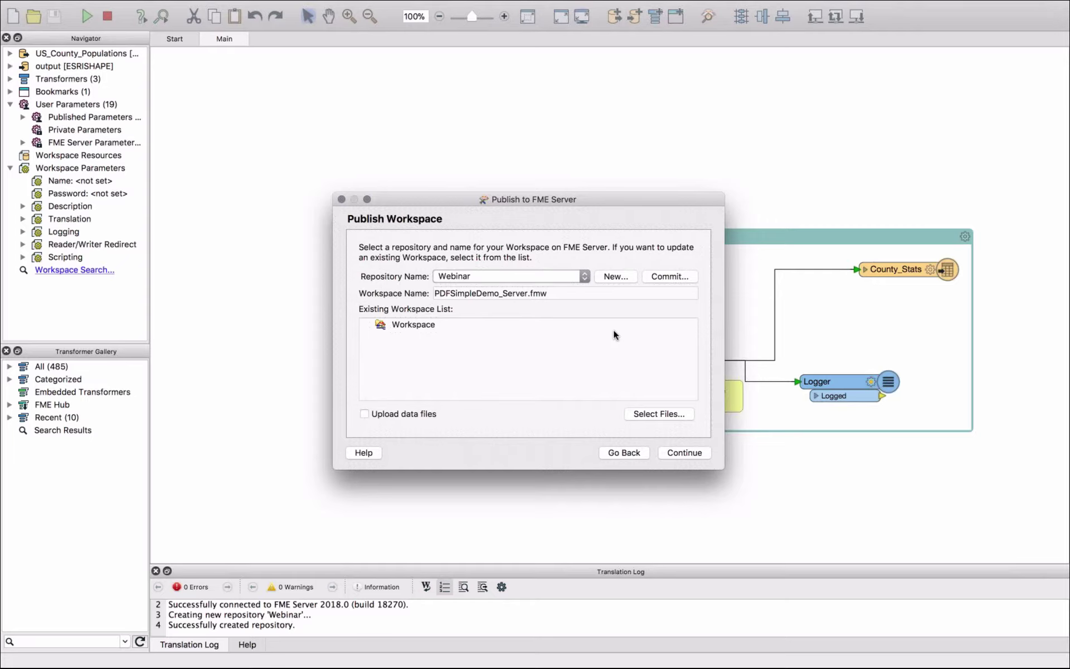
Step: Publish PDFSimpleDemo_Server.fmw with the Data Download and Job Submitter services, and enlarge the translation log to show the publish summary
click(688, 453)
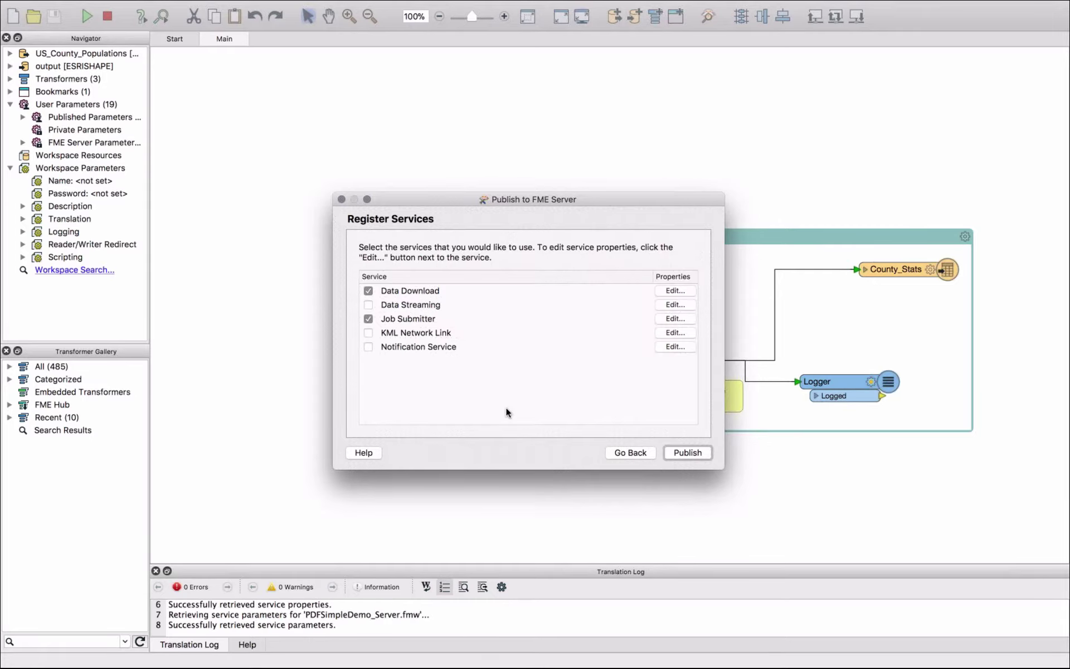
click(686, 452)
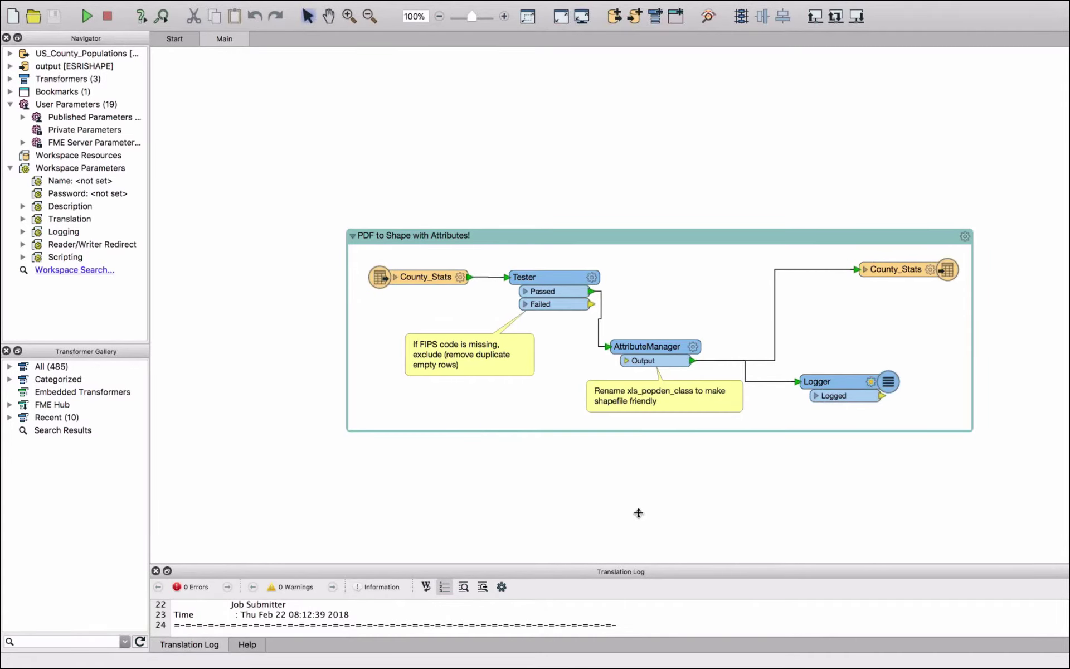
drag(652, 564, 660, 338)
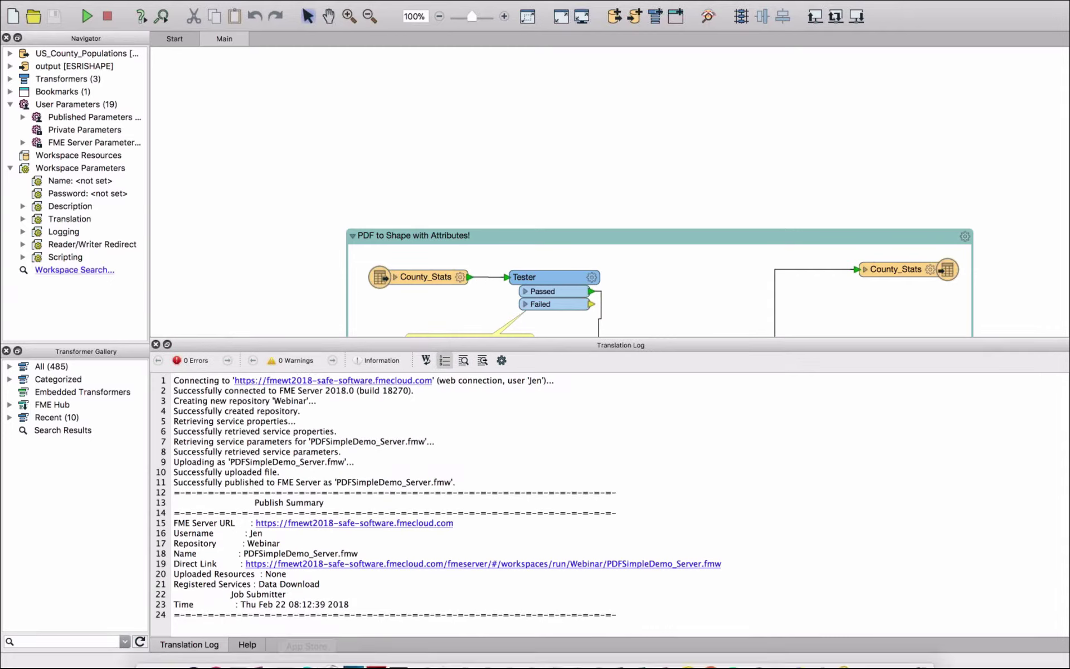
Step: Switch to Firefox, reload the FME Server home page, and open the Webinar repository to view its workspaces
mouse_move(646, 641)
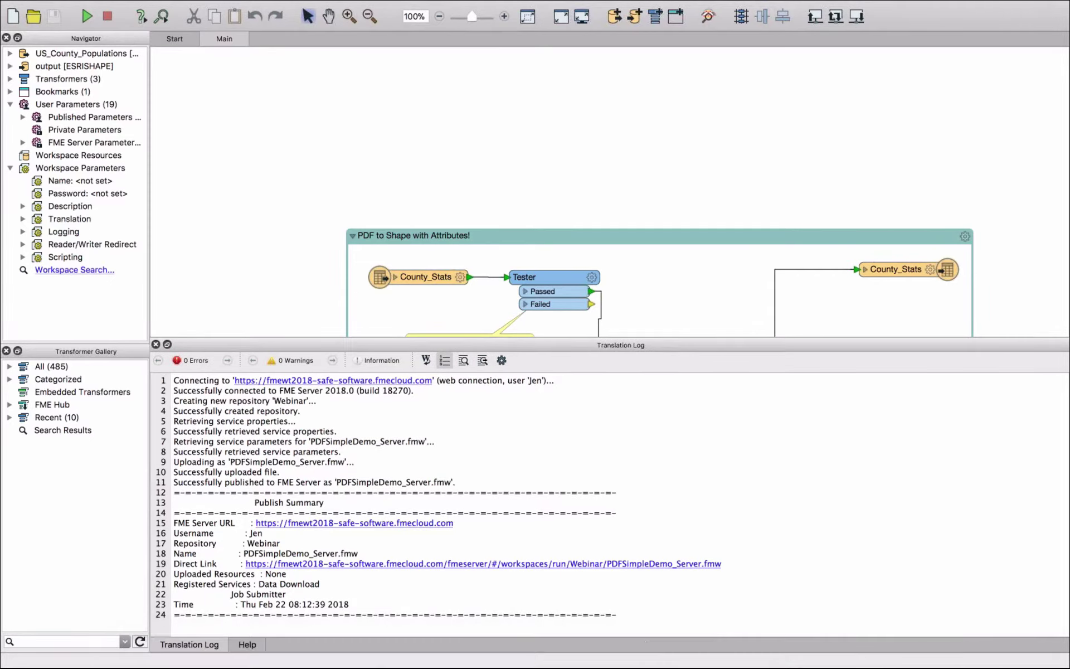
click(796, 660)
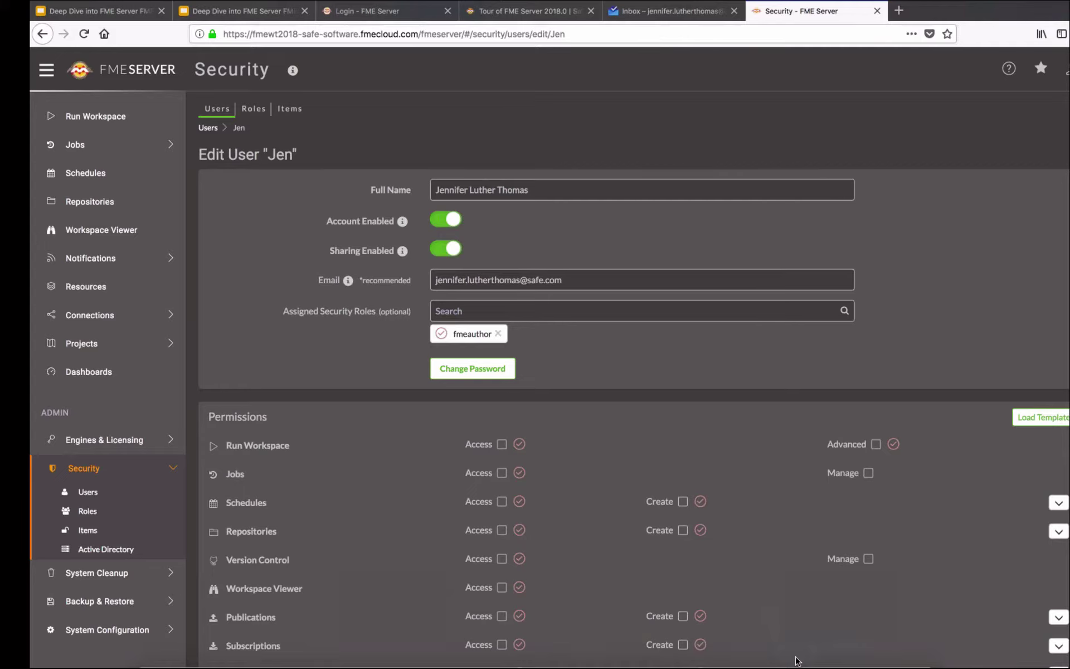
click(82, 74)
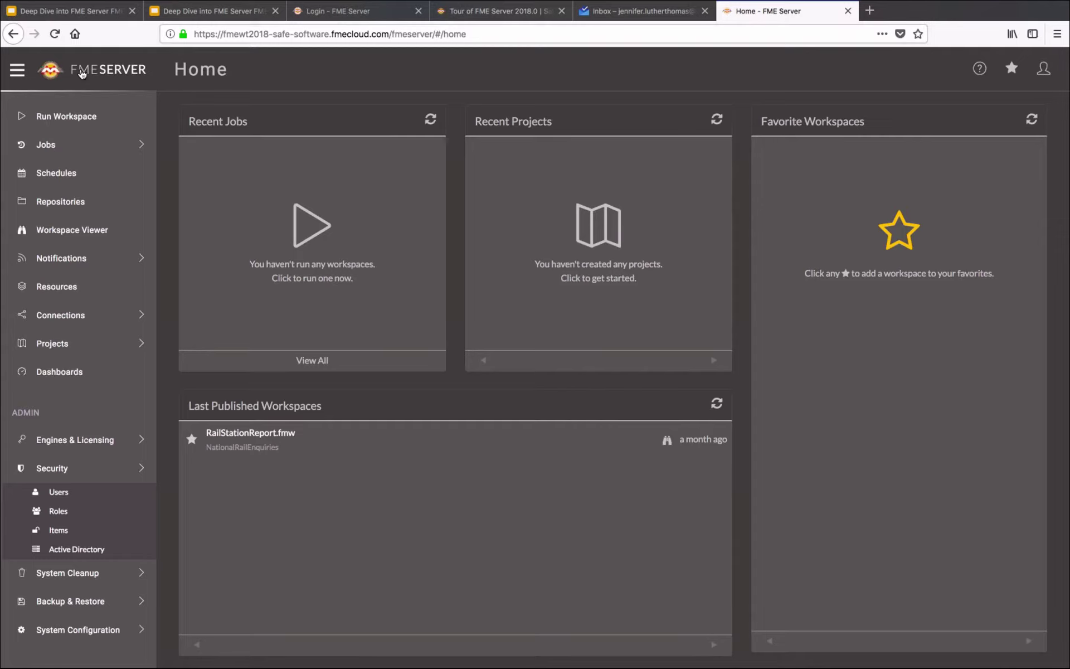
click(55, 36)
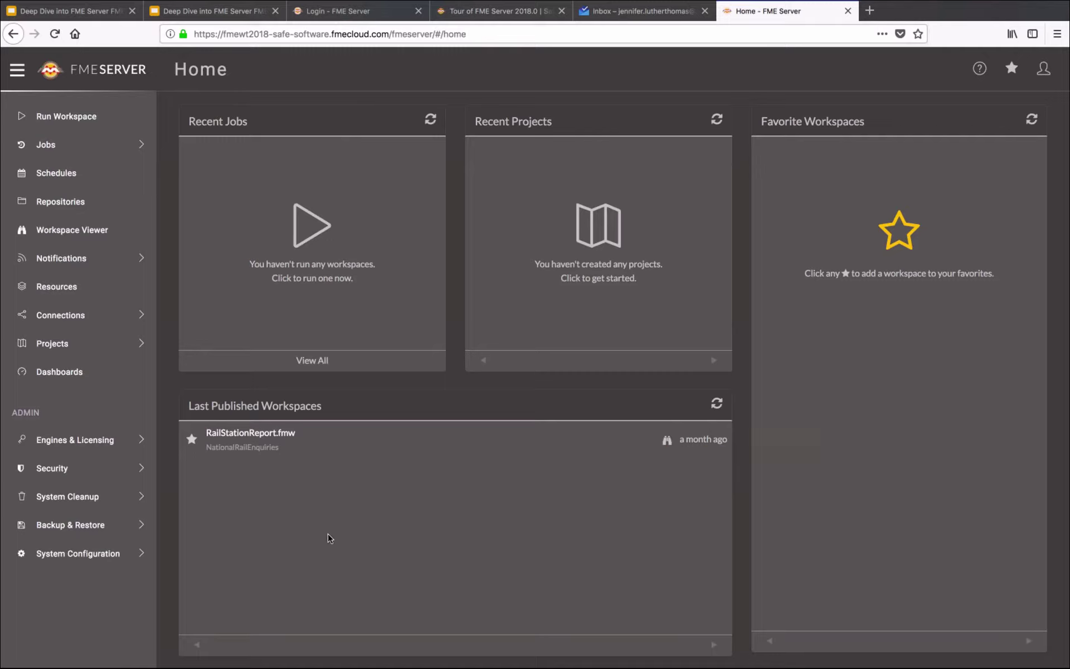
click(62, 202)
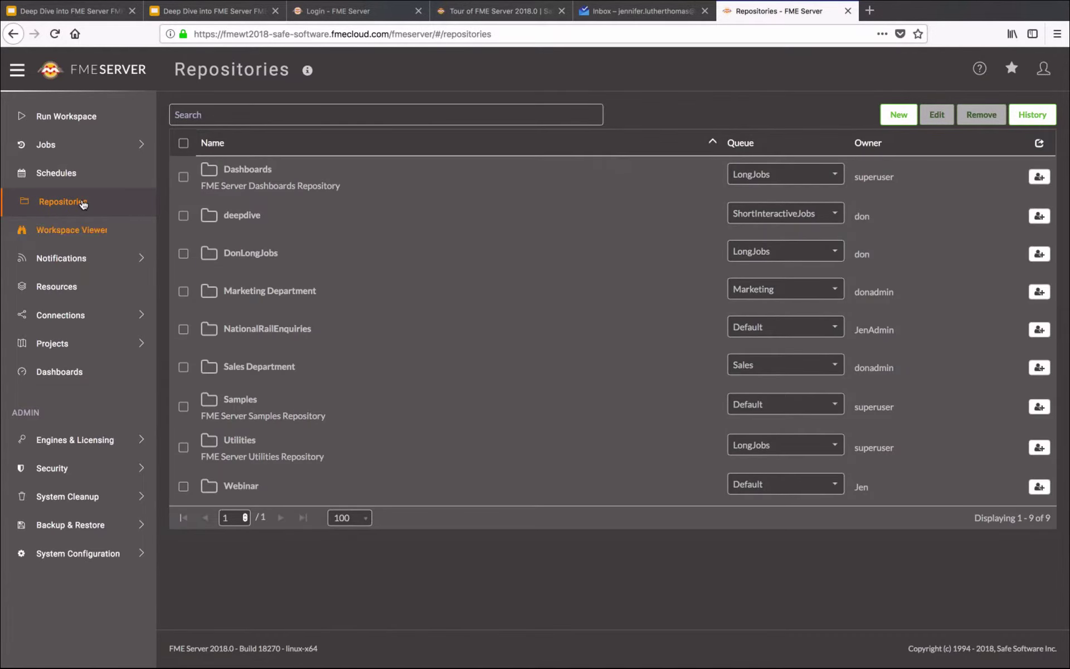
click(245, 485)
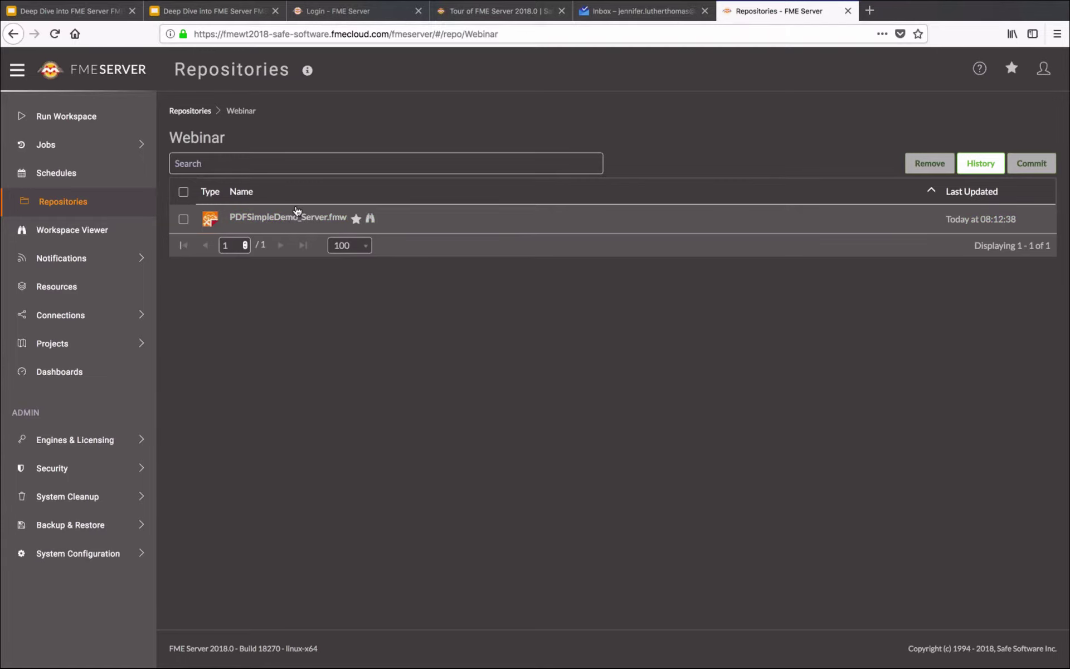
Step: Return to the repositories list, then set up a workspace run using the Webinar repository's PDFSimpleDemo_Server.fmw
click(198, 113)
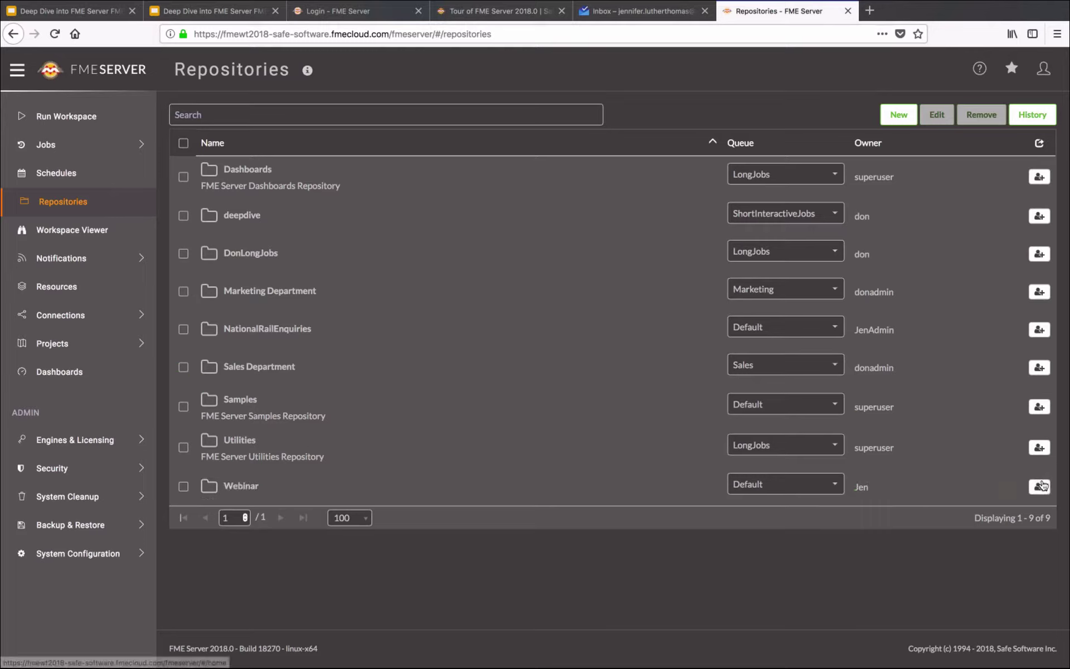
click(94, 116)
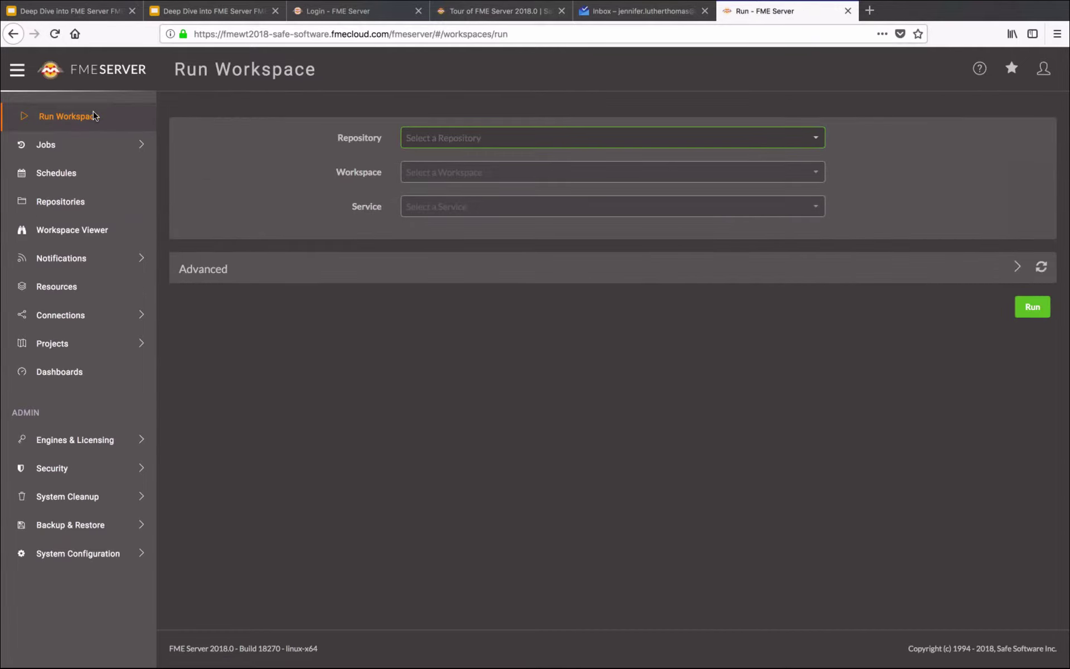
click(490, 144)
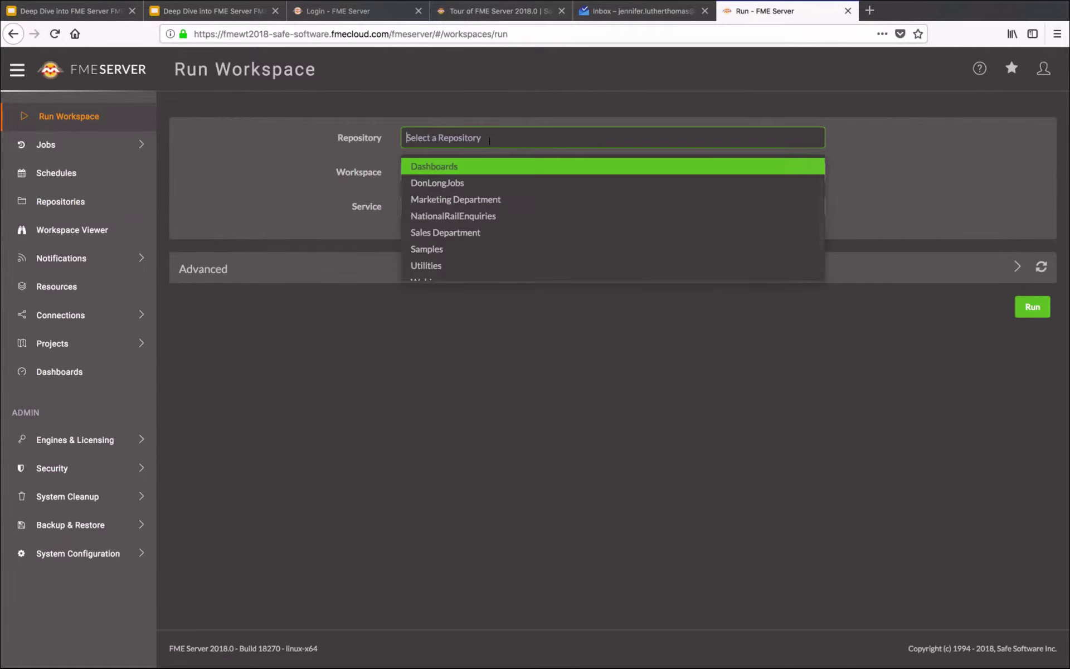
scroll(490, 242, down, 2)
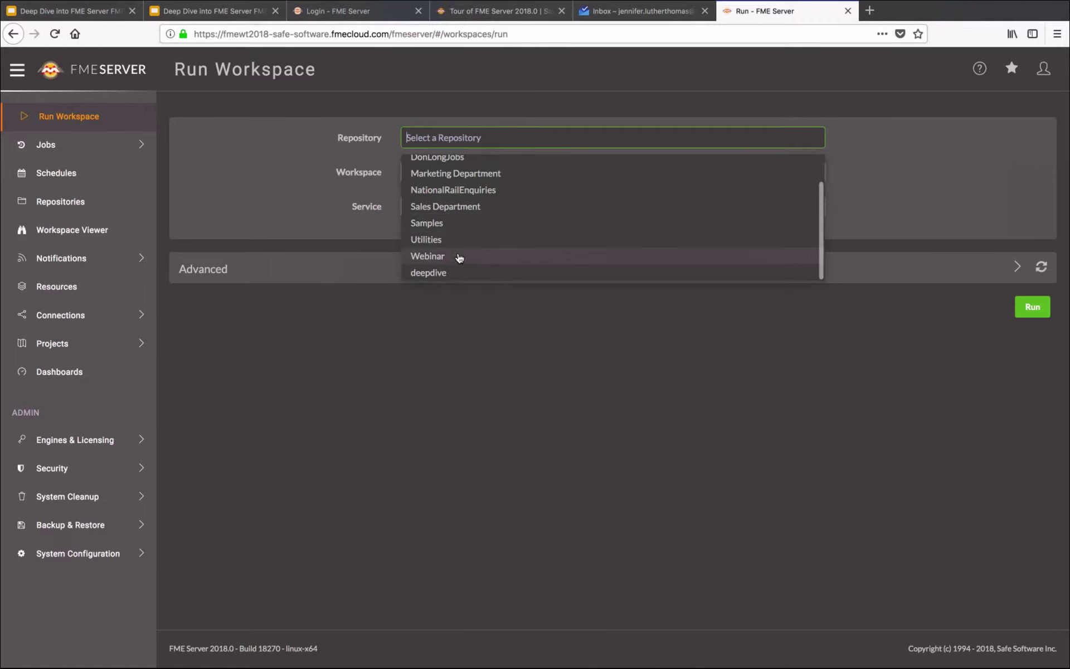
click(490, 258)
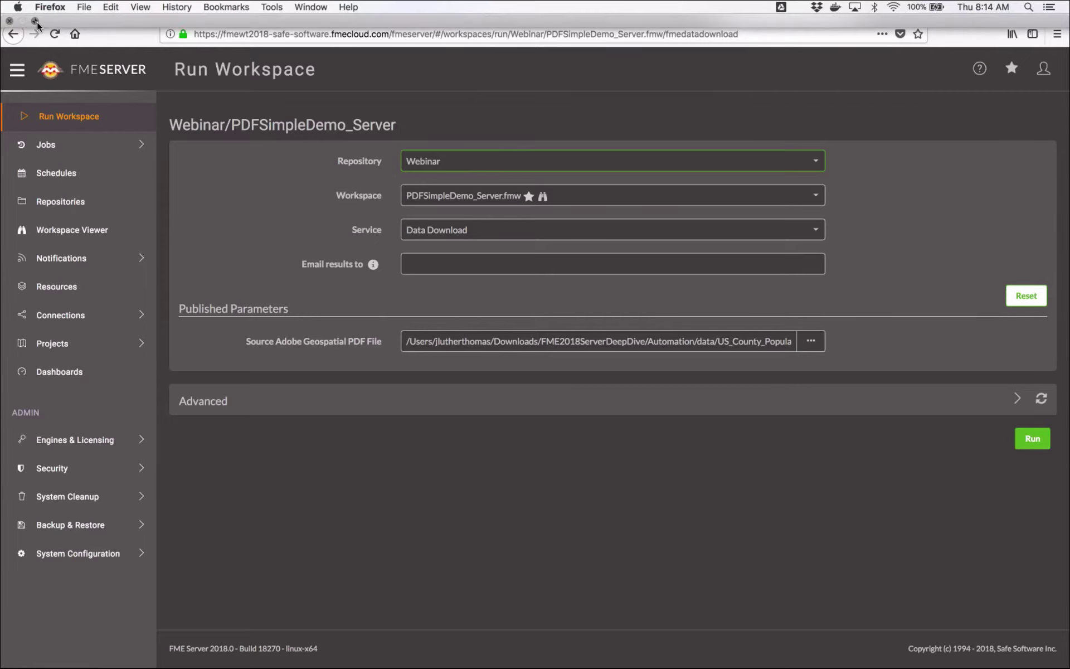
Step: Take the Firefox and Finder windows out of full screen and arrange the FME2018ServerDeepDive folder beside the Run Workspace form
click(36, 22)
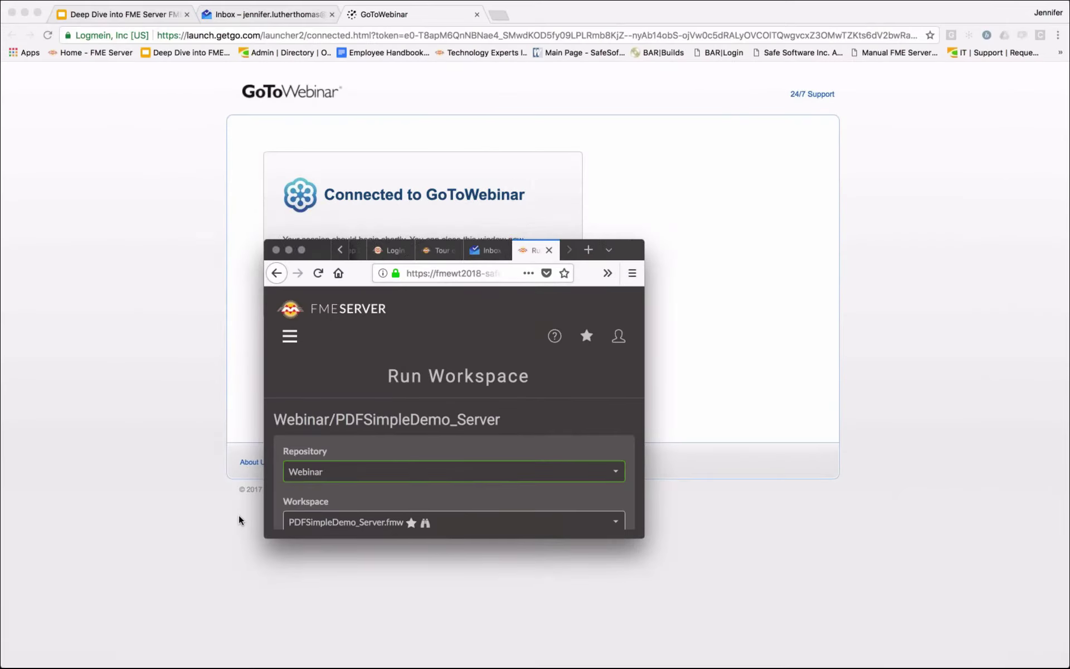
drag(264, 240, 109, 113)
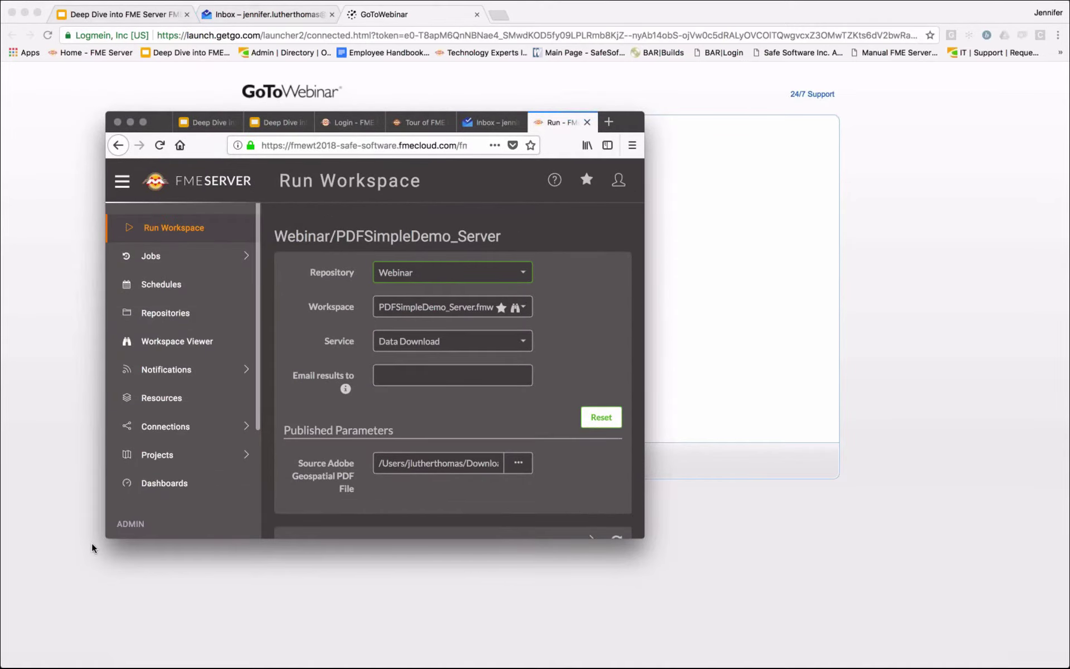
drag(92, 545, 33, 646)
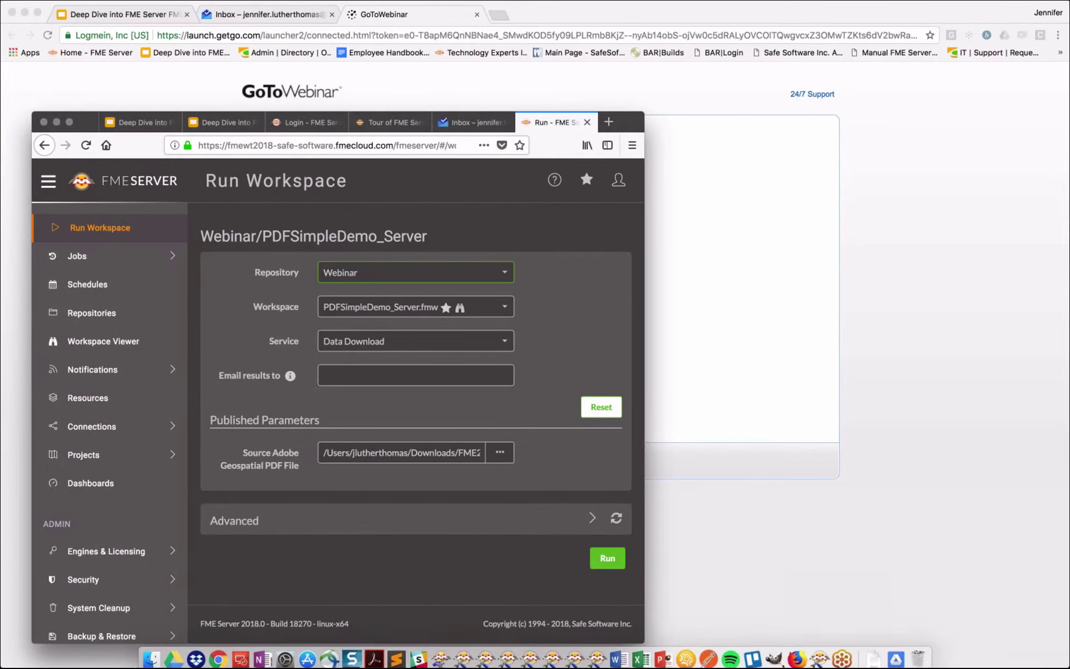
click(151, 655)
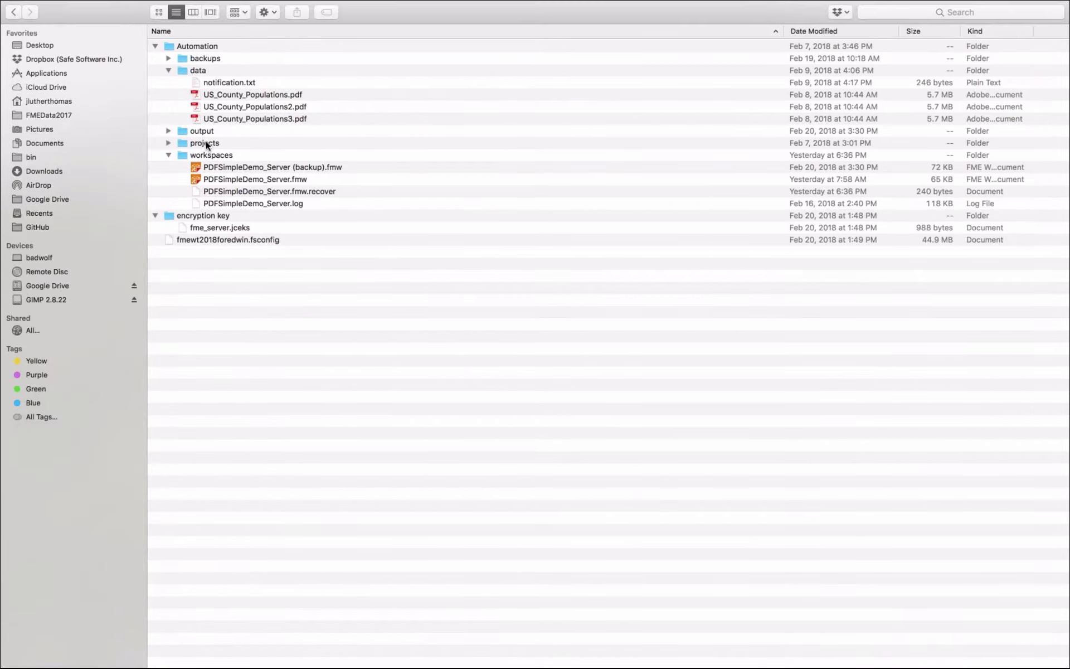
click(35, 21)
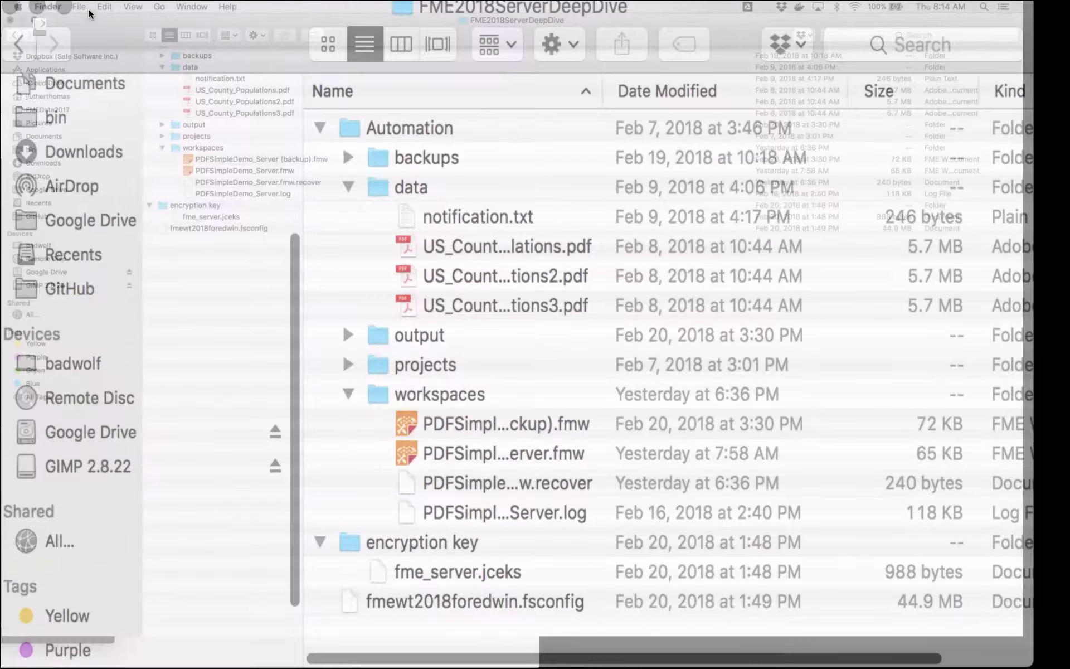
drag(107, 10, 576, 130)
drag(670, 179, 771, 226)
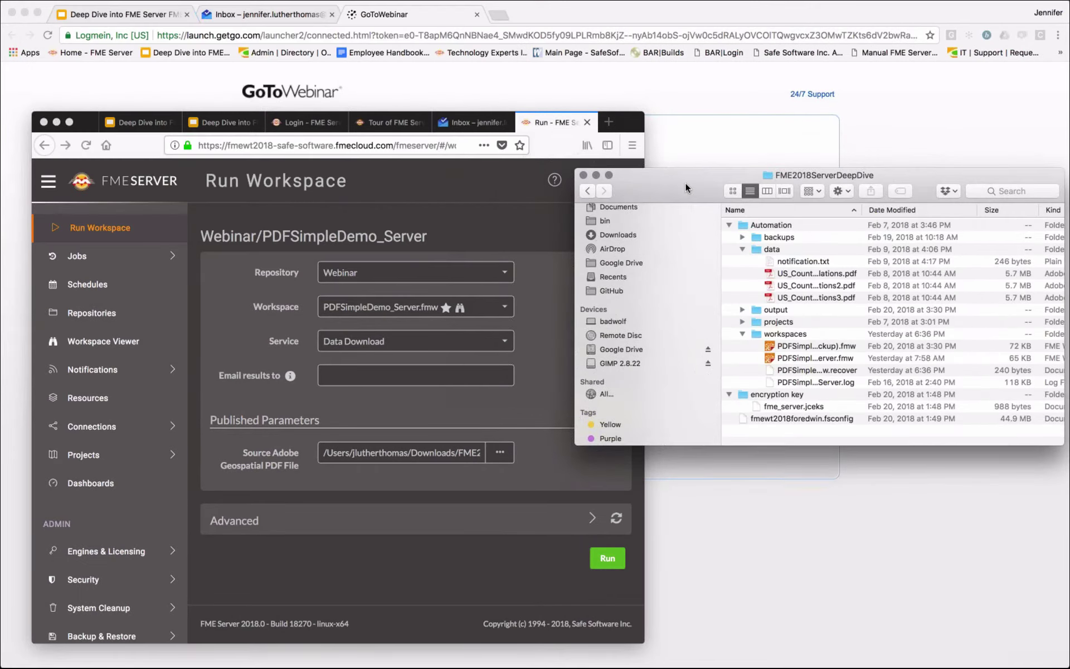
Step: Upload US_County_Populations.pdf from the data folder as the Source Adobe Geospatial PDF File, and run the workspace with Firefox in full screen
click(825, 273)
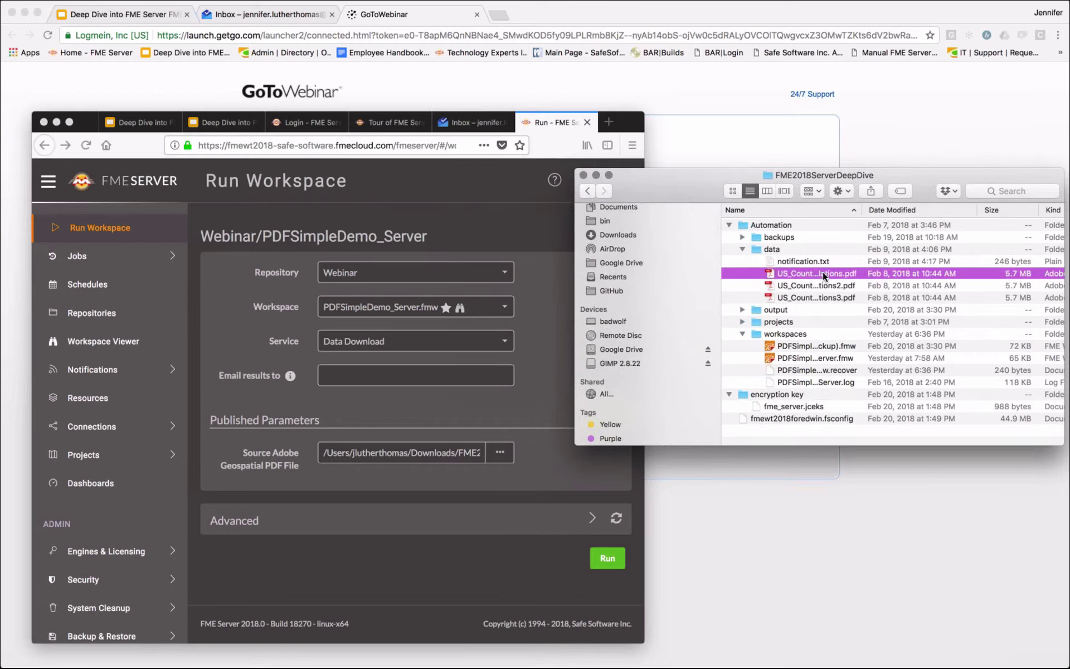
drag(817, 277, 416, 457)
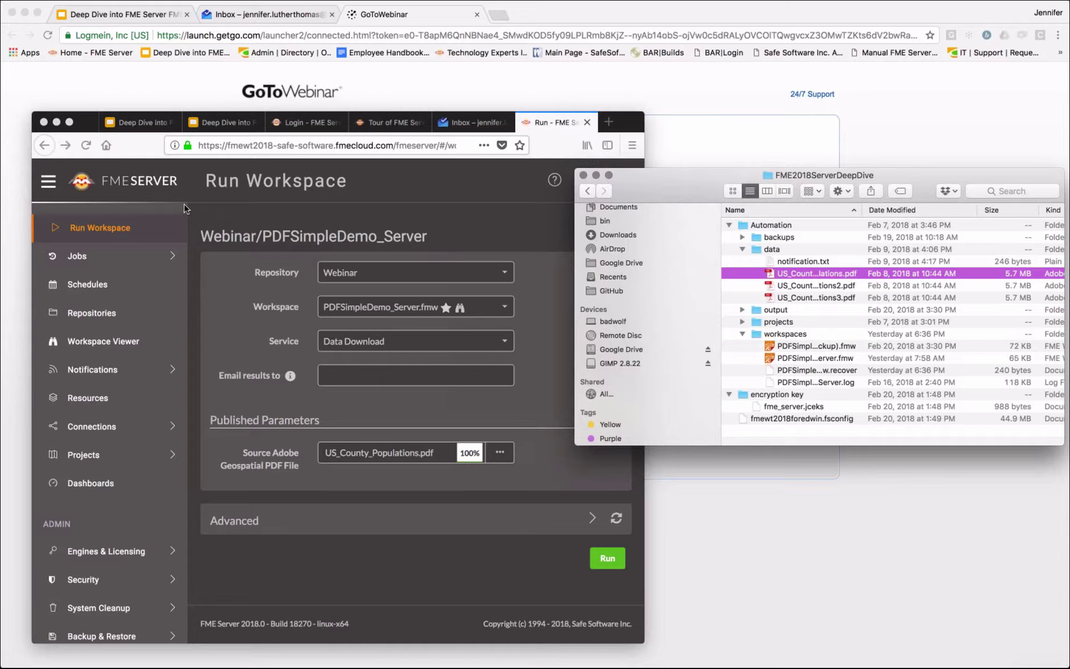
click(68, 121)
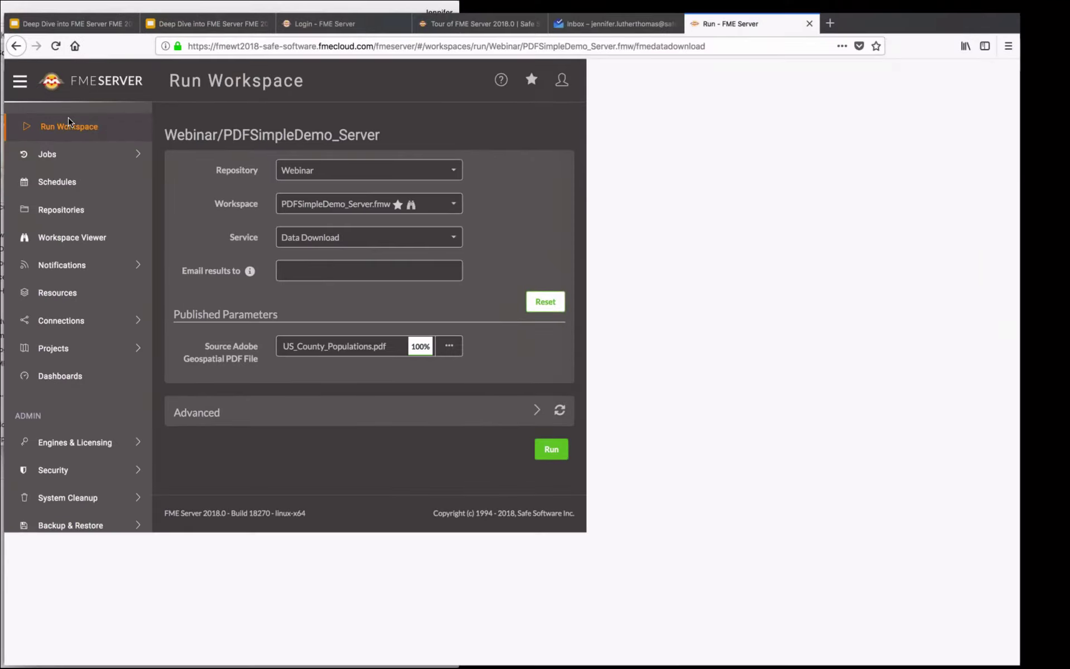
click(1032, 438)
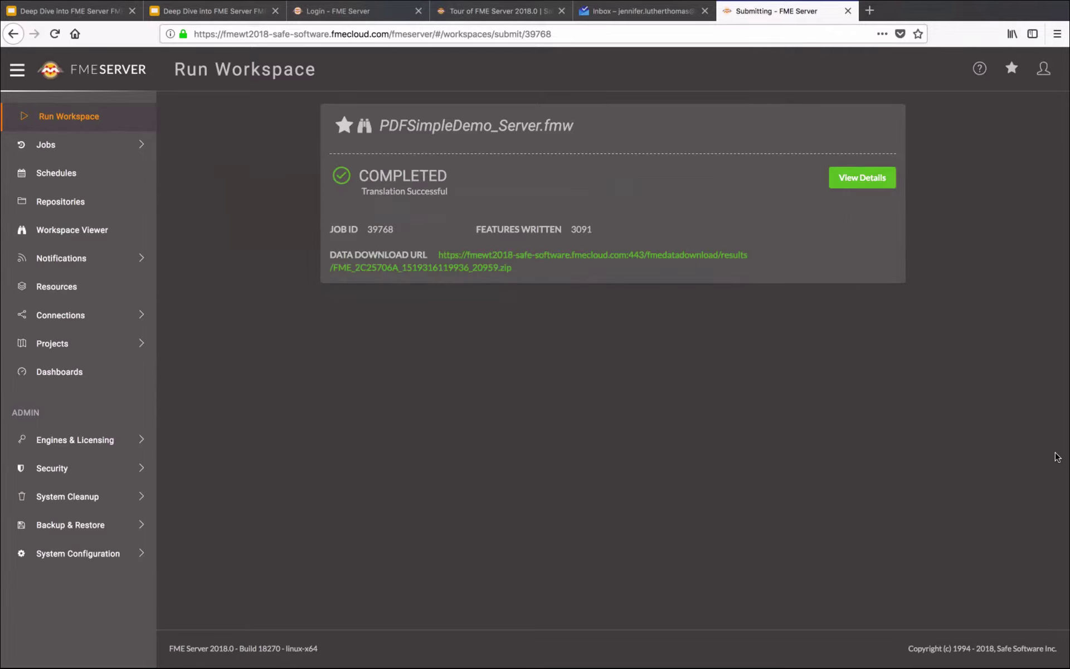
Step: Download the job's result ZIP from its data download URL and save the file
click(489, 272)
click(430, 353)
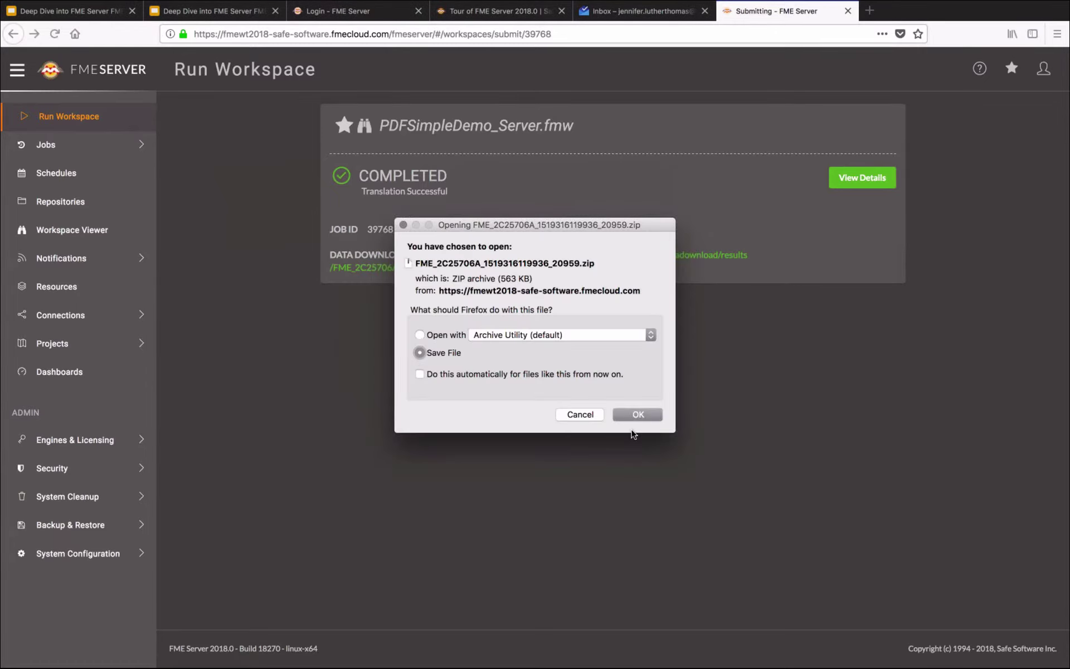
click(641, 415)
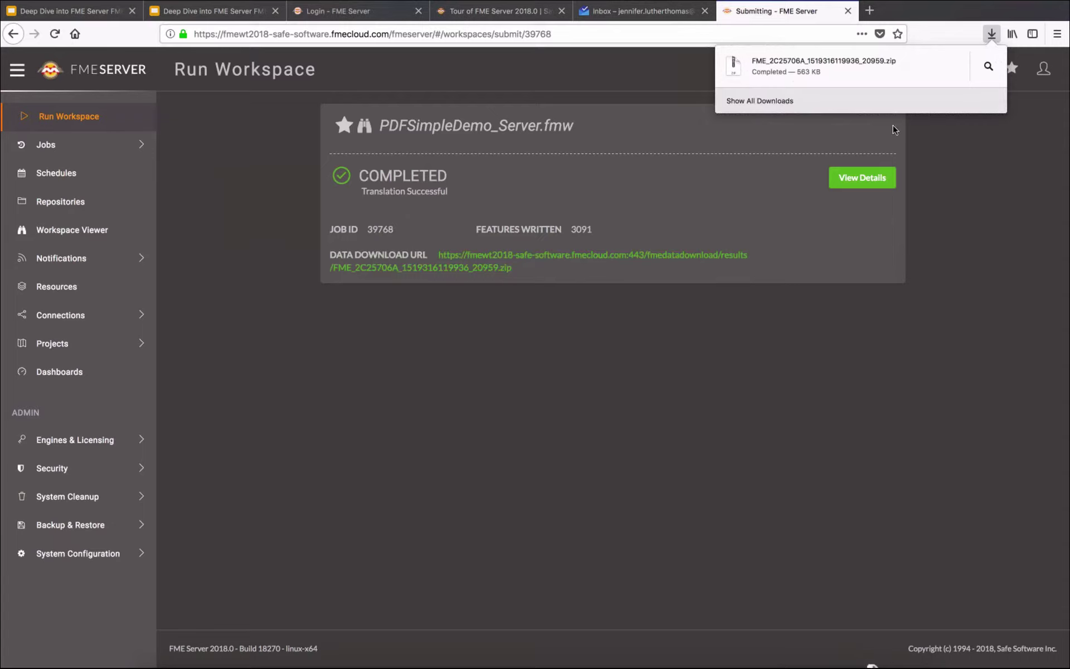
click(968, 189)
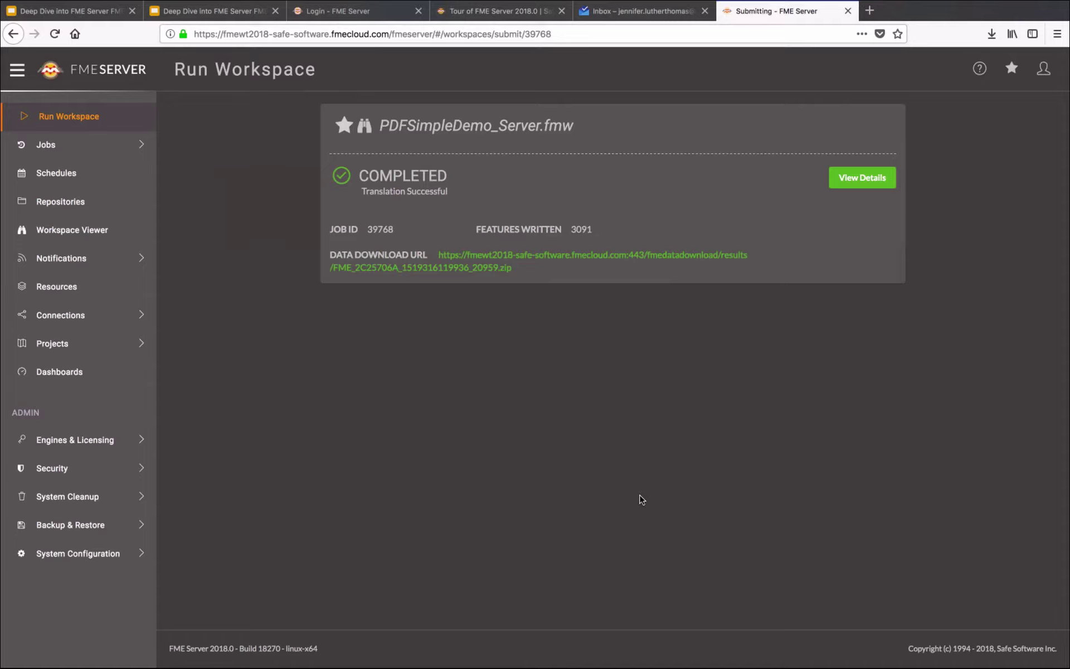
click(48, 122)
click(18, 71)
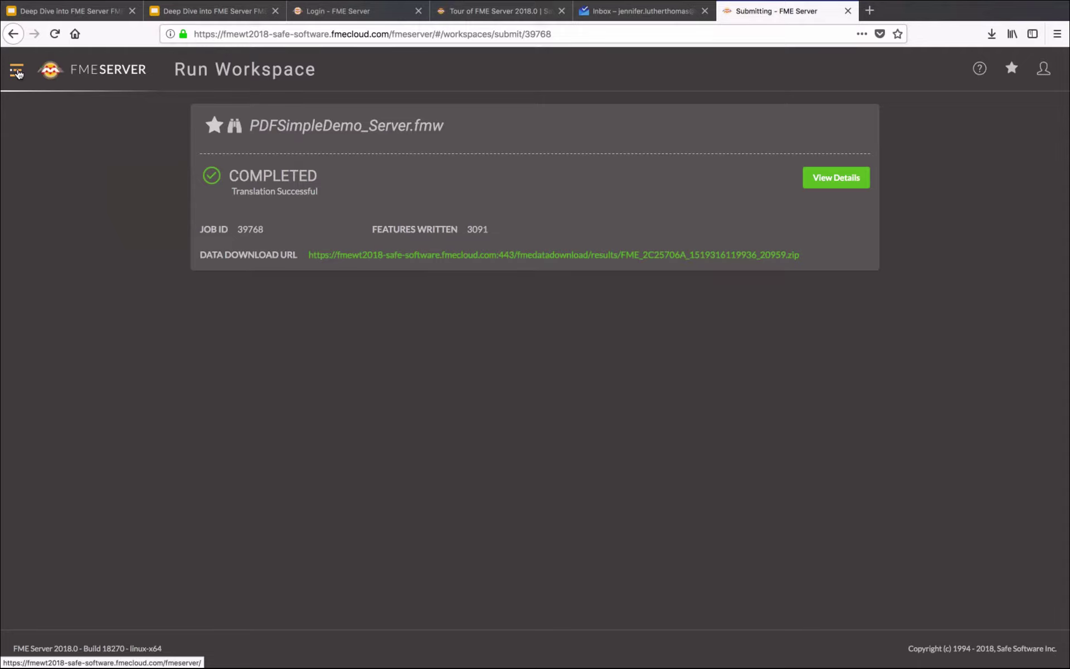
click(17, 71)
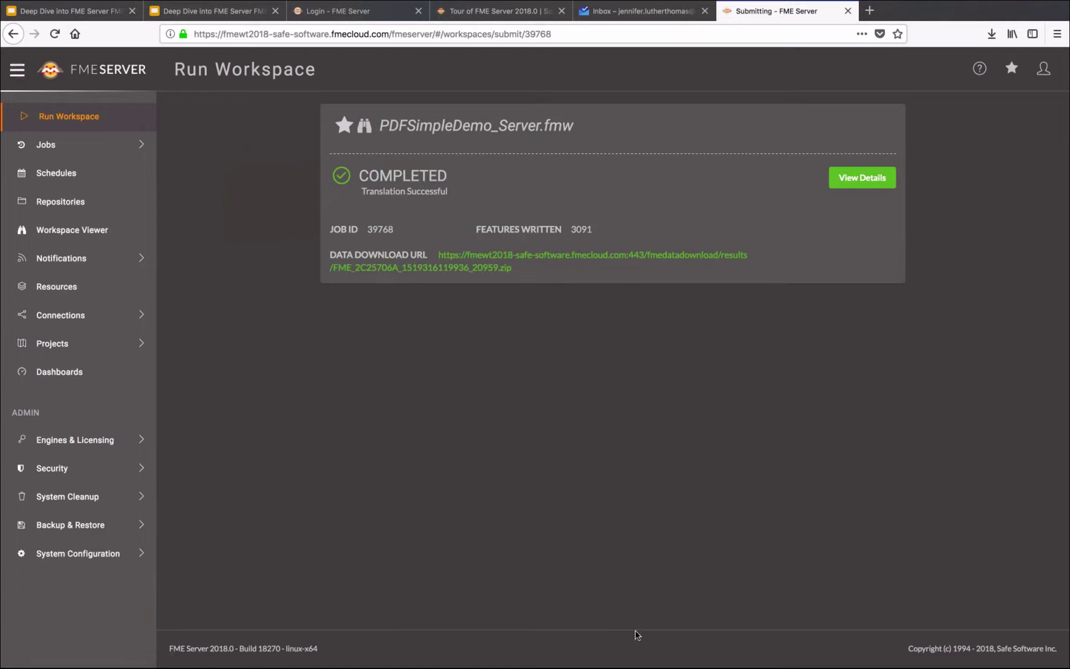
Step: Switch to FME Workbench and insert a Generalizer between the AttributeManager output and the County_Stats writer
mouse_move(663, 667)
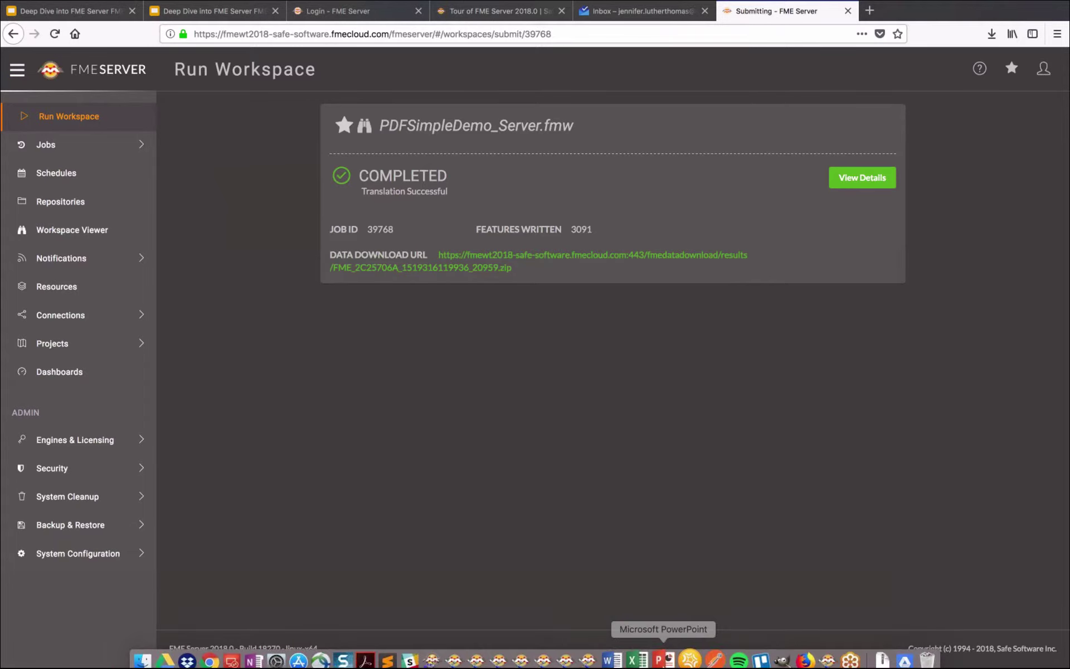
click(820, 653)
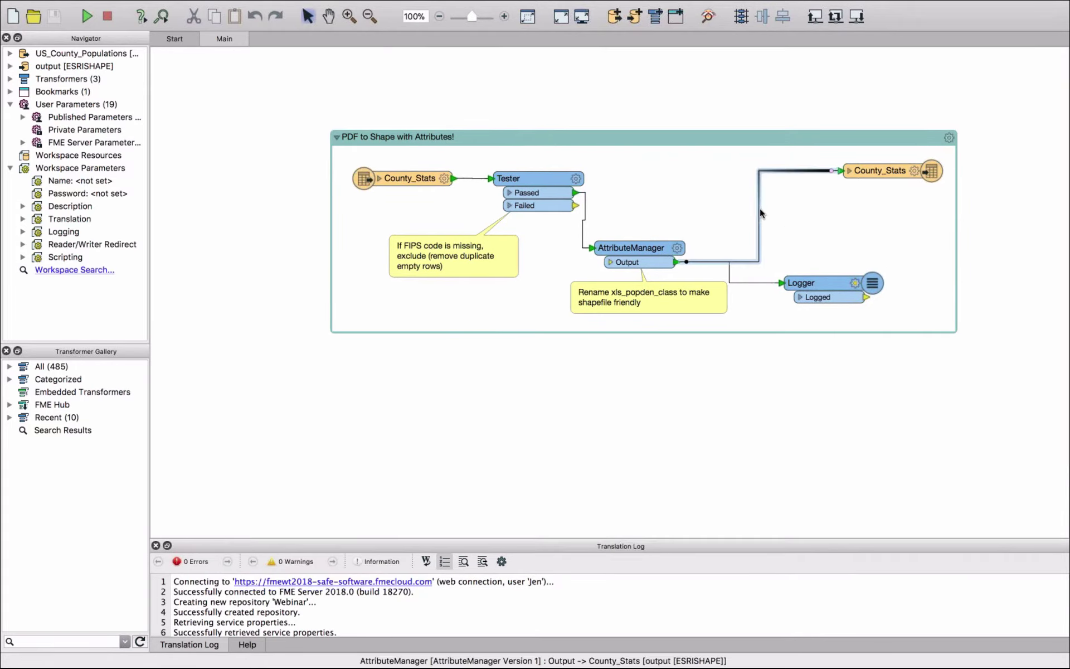
click(760, 208)
double_click(760, 209)
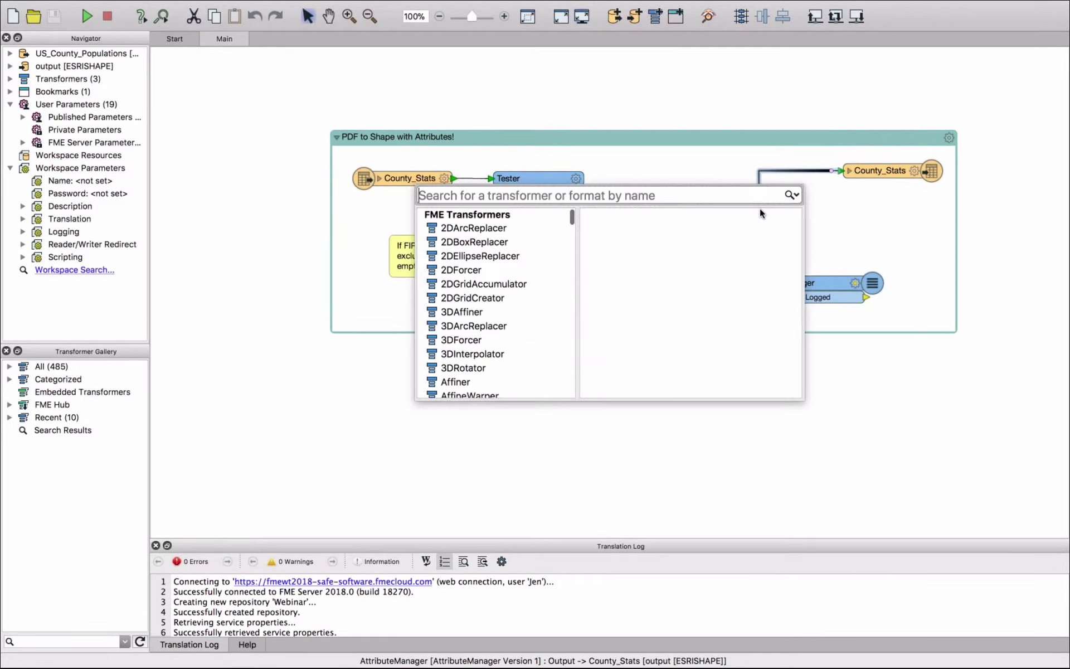
text(Generalizer)
key(Return)
click(340, 220)
drag(340, 221, 732, 186)
Step: Set the Generalizer's generalization tolerance to 1
click(780, 186)
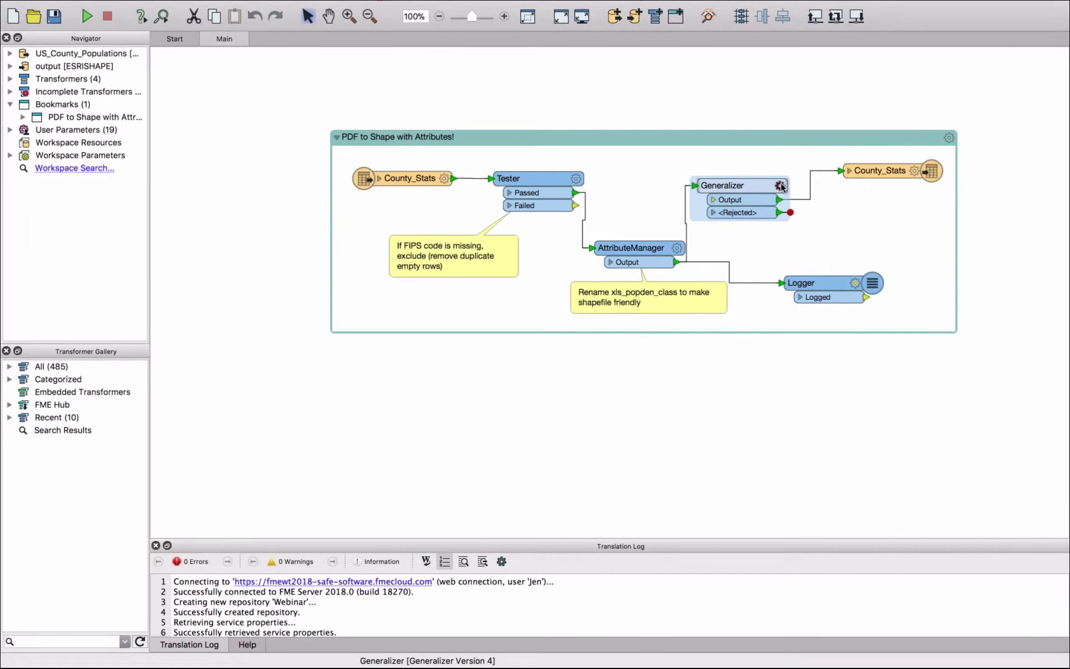
click(587, 294)
text(1)
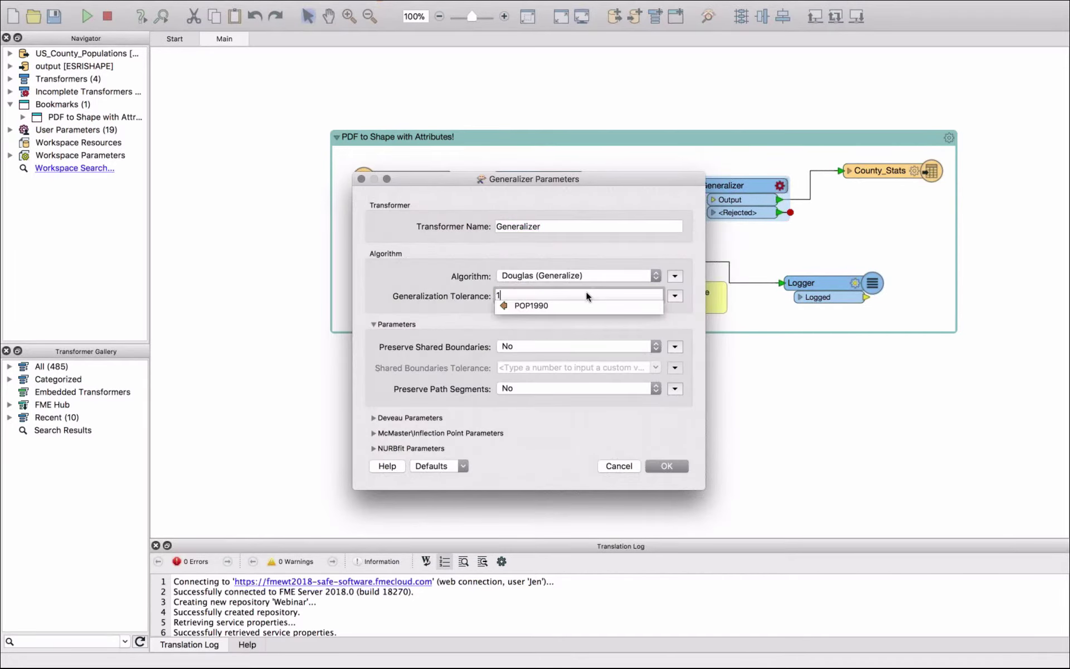
click(666, 469)
click(665, 480)
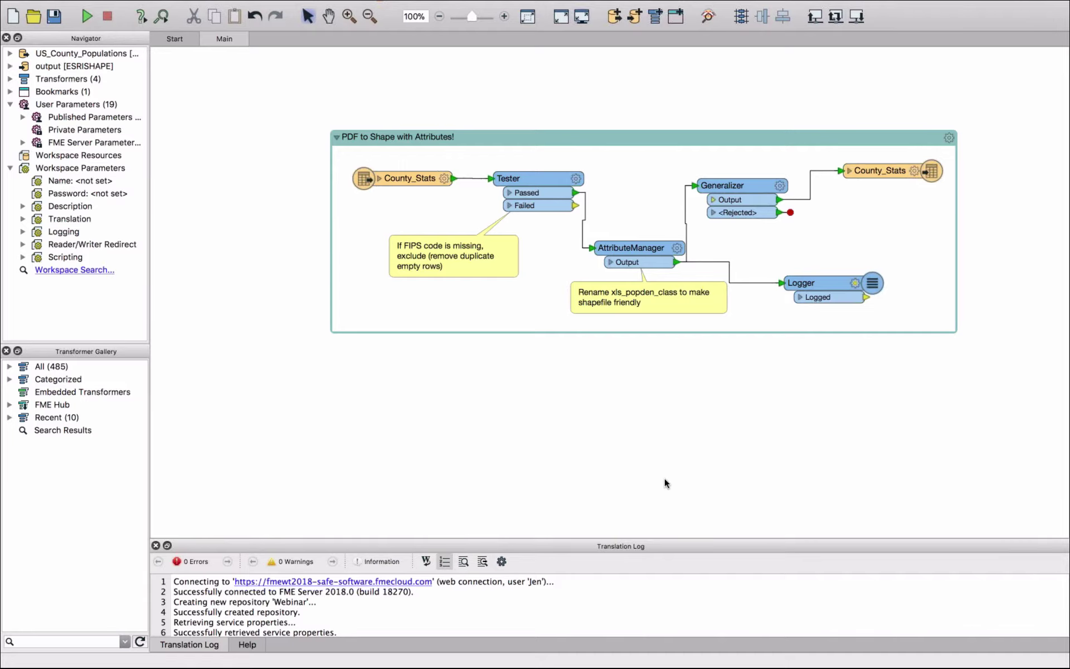
Step: Start republishing through the FMEWT2018 connection and add the Webinar workspace to version history with the description "Workspace now has a generalizer. 22nd Feb 2018"
click(815, 18)
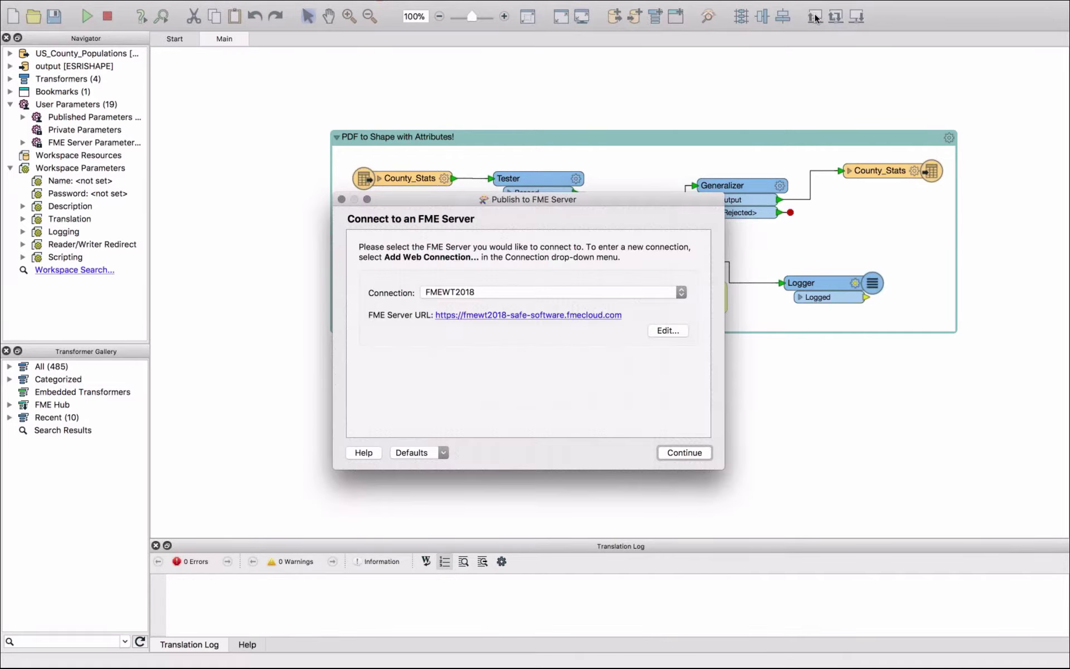
click(684, 453)
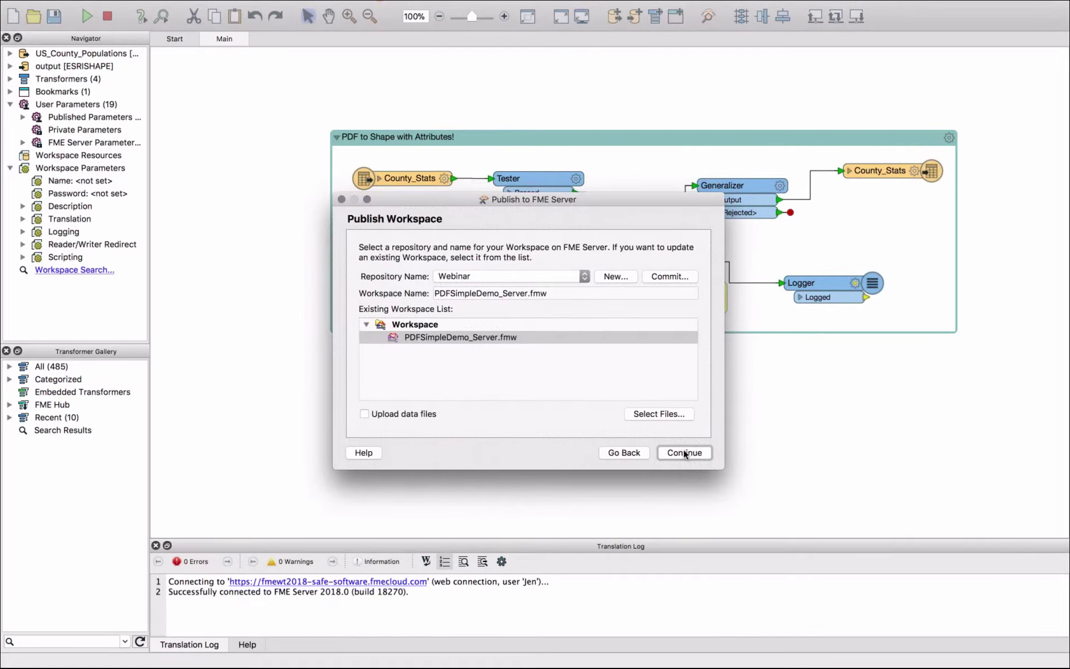
click(679, 277)
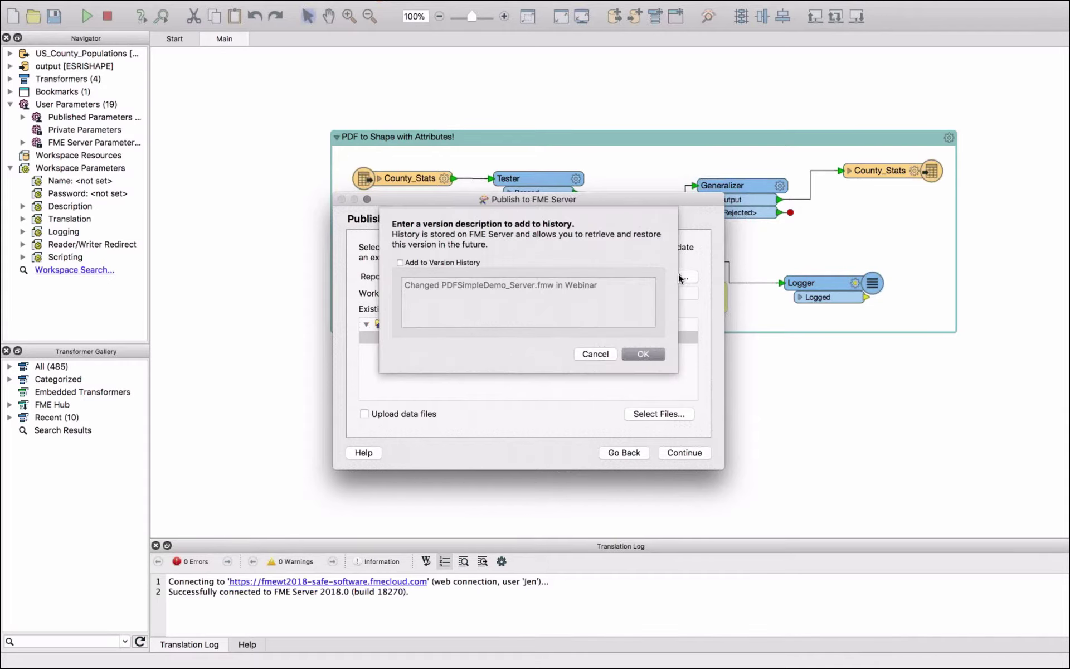
click(415, 265)
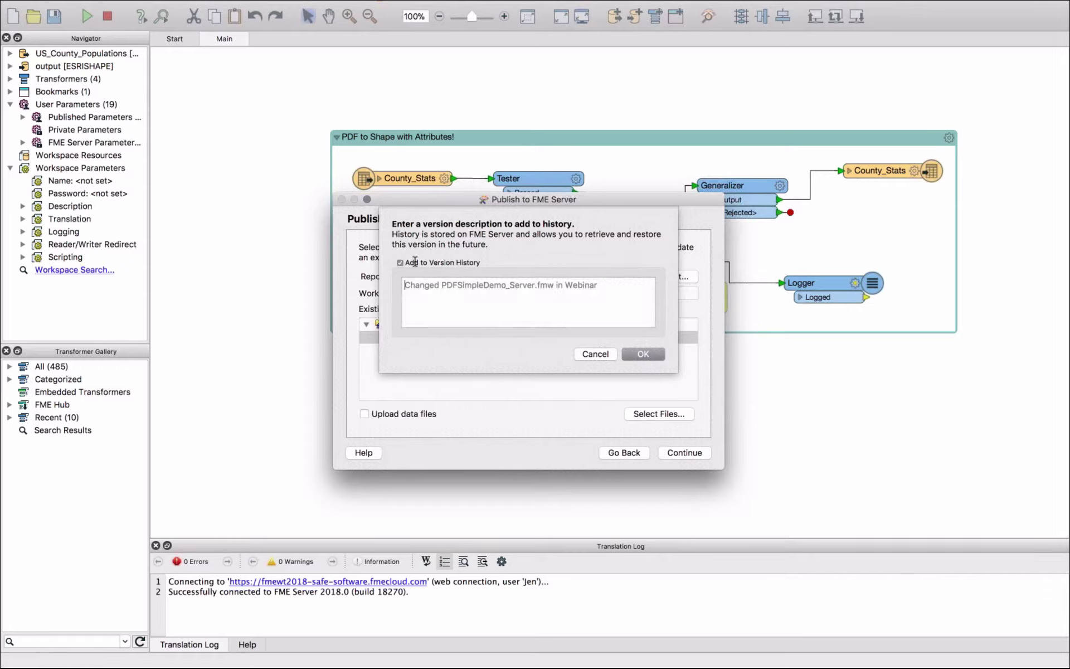
text(Workspac)
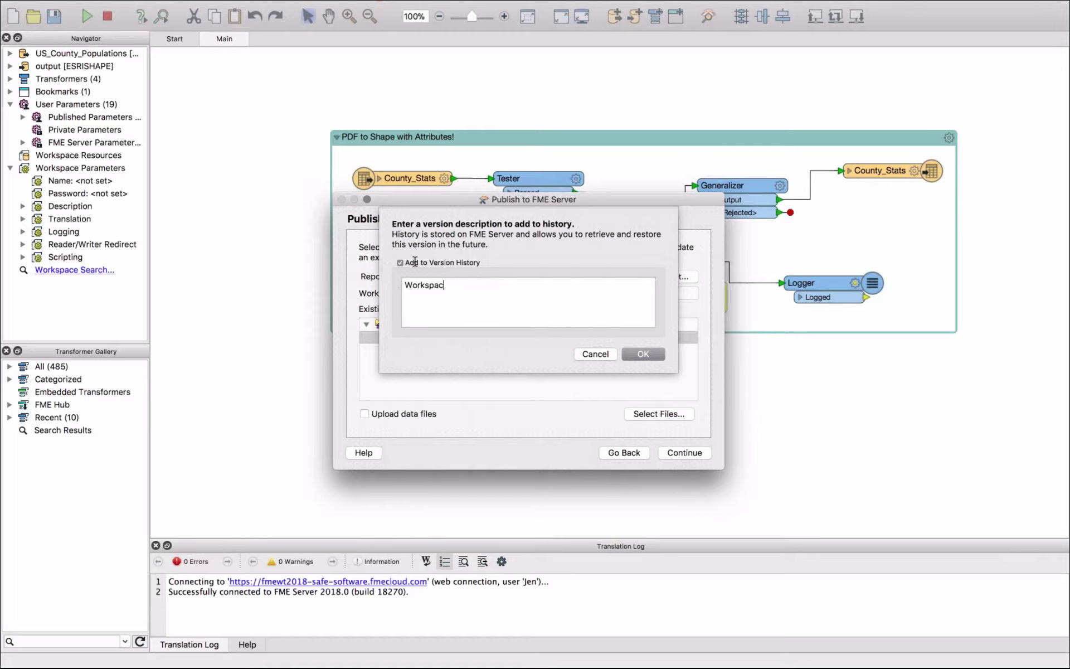
text(e now has a generalizer. 22nd Feb 2018)
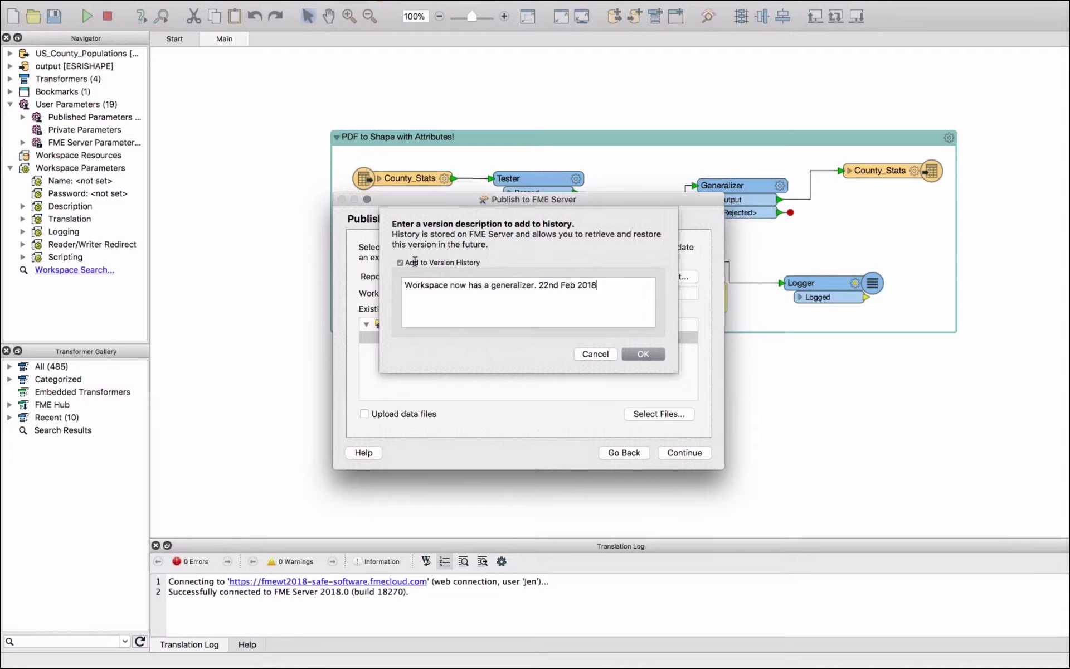
key(Return)
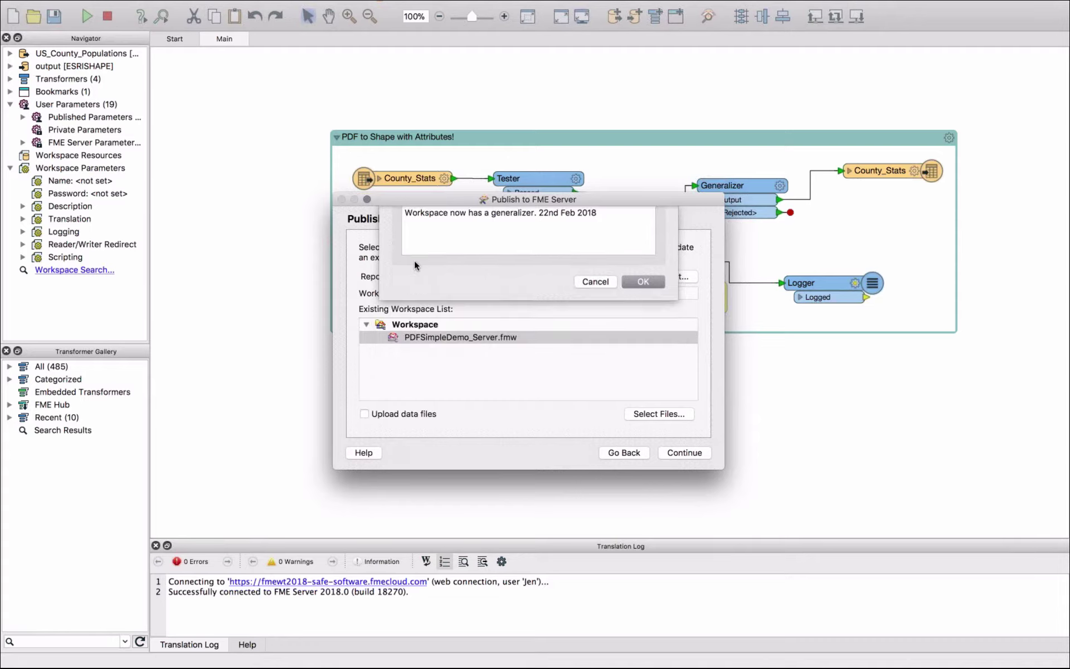
Step: Replace the existing PDFSimpleDemo_Server.fmw in the Webinar repository and finish publishing with the service registration unchanged
click(691, 455)
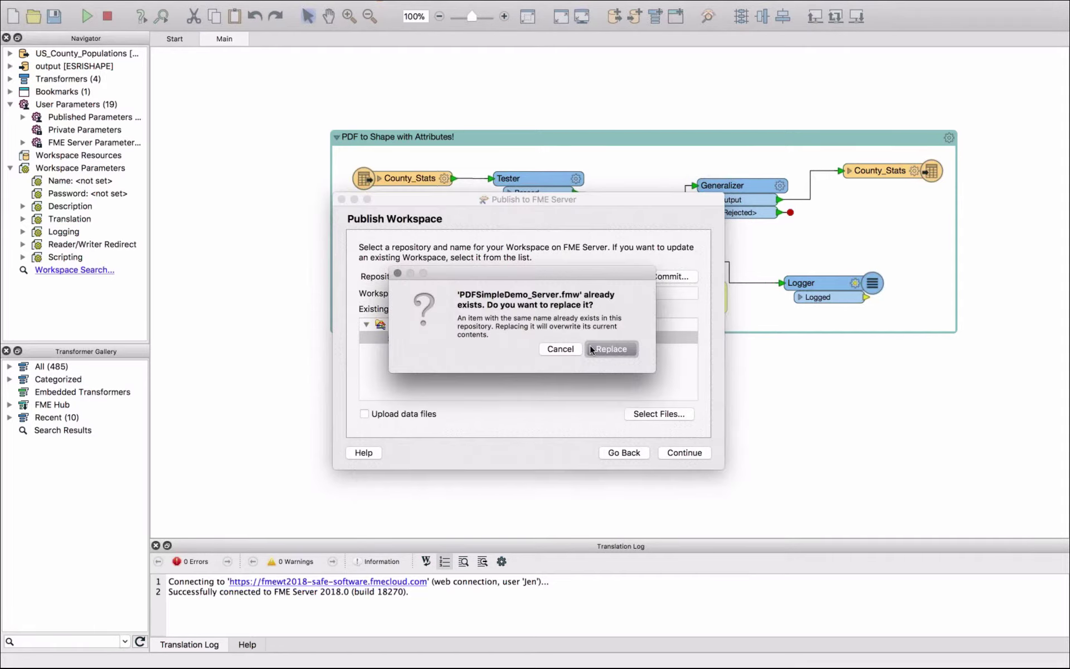
click(601, 349)
click(705, 456)
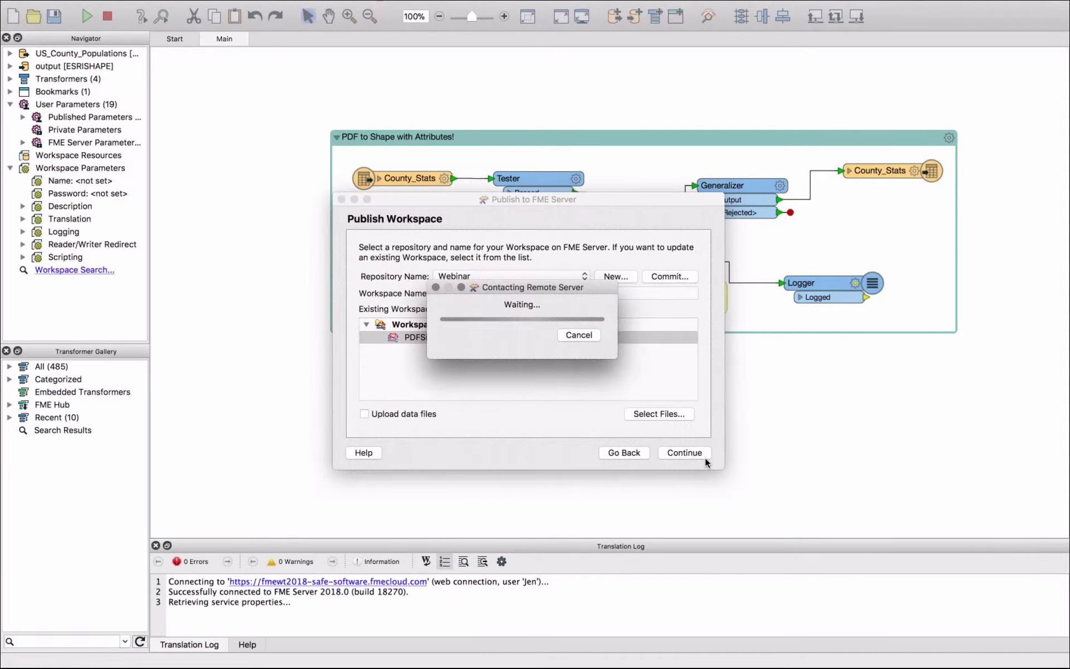
click(689, 454)
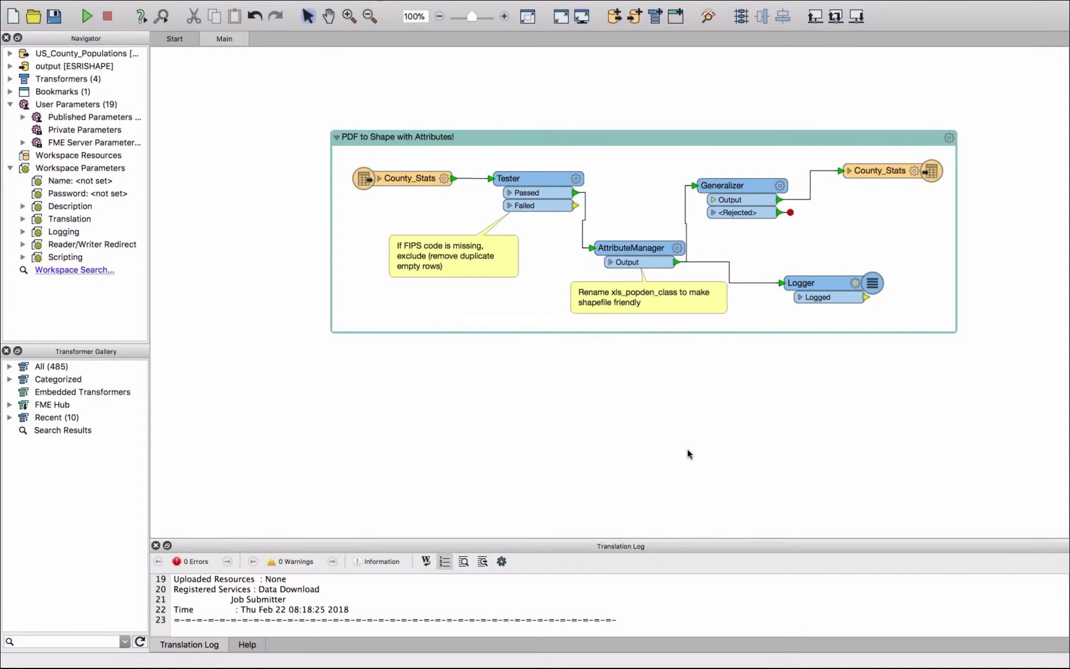
Step: Switch to FME Server in Firefox and view the version history of PDFSimpleDemo_Server.fmw in the Webinar repository
mouse_move(357, 663)
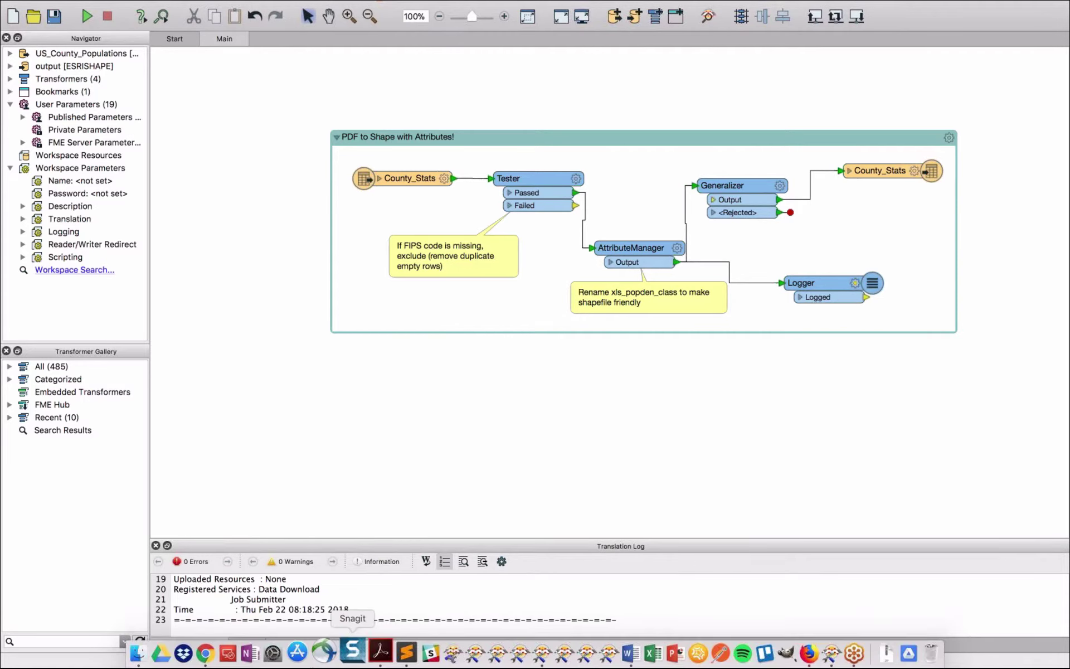
click(217, 653)
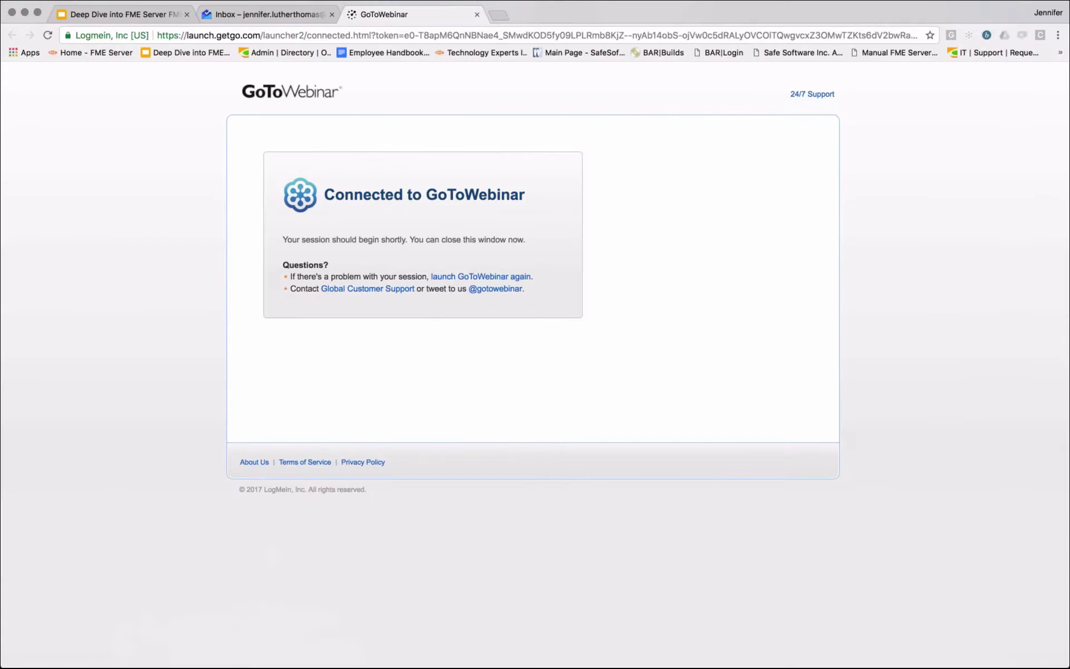
mouse_move(889, 660)
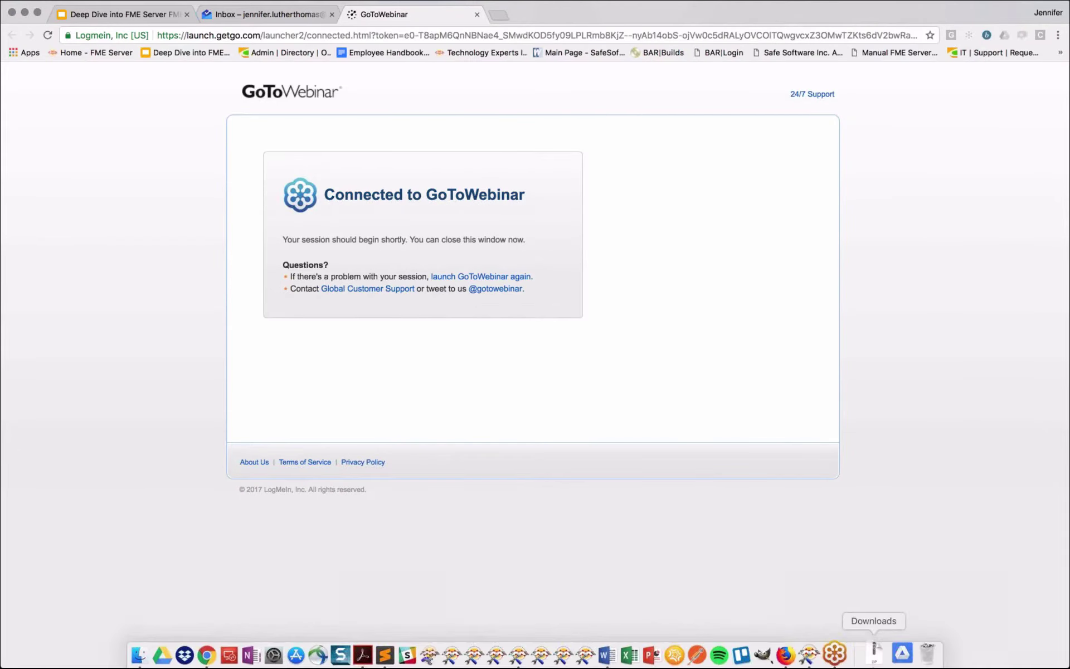
click(797, 652)
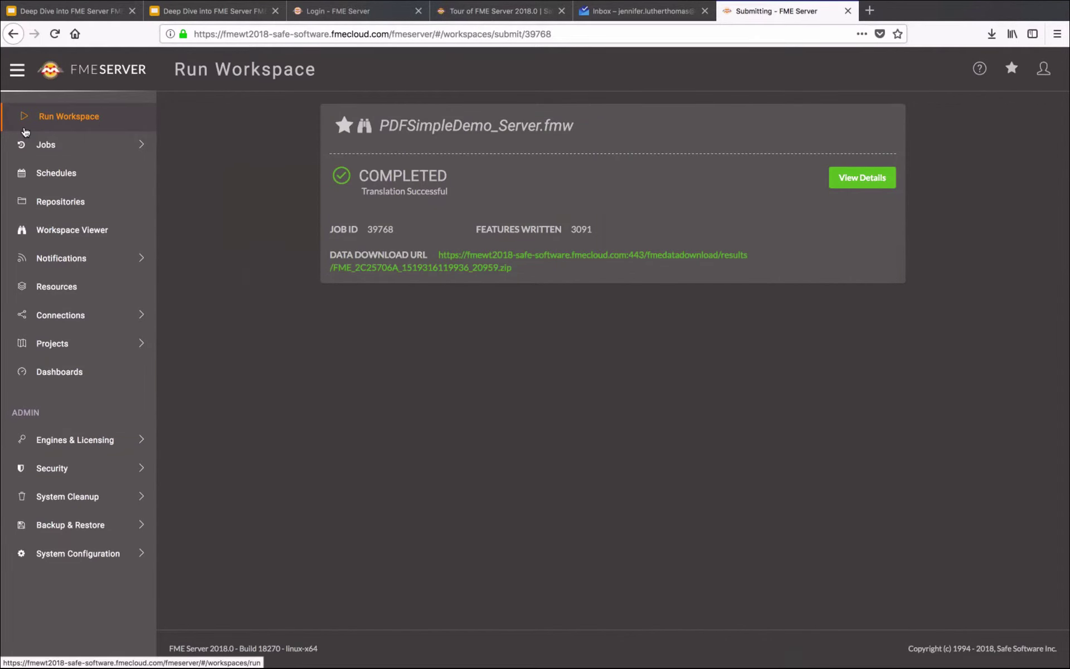
click(53, 201)
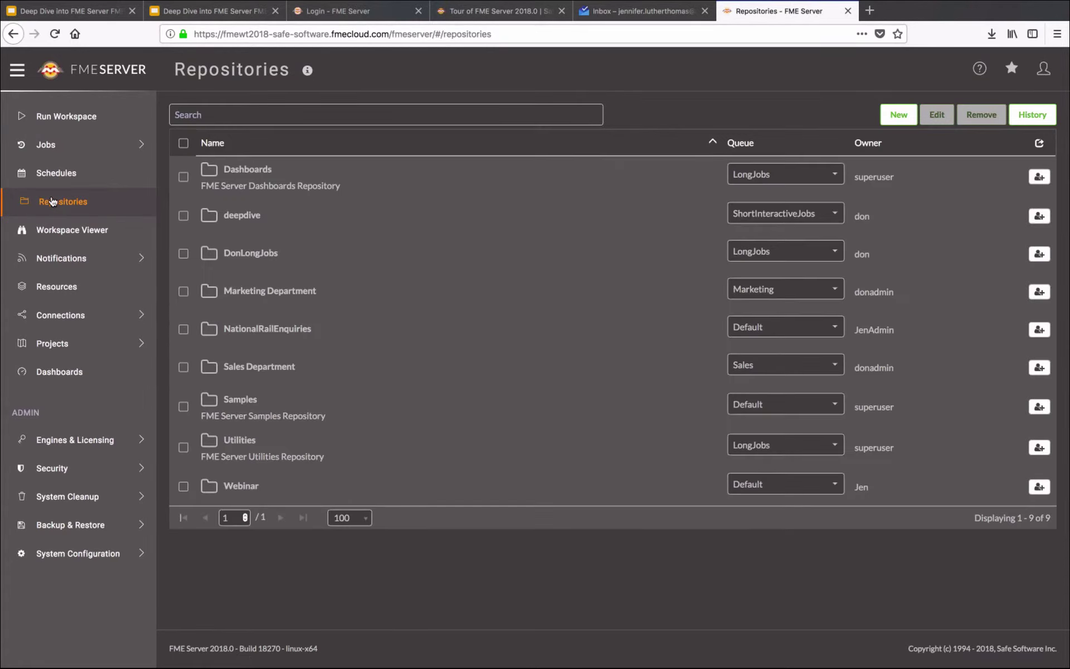
click(245, 485)
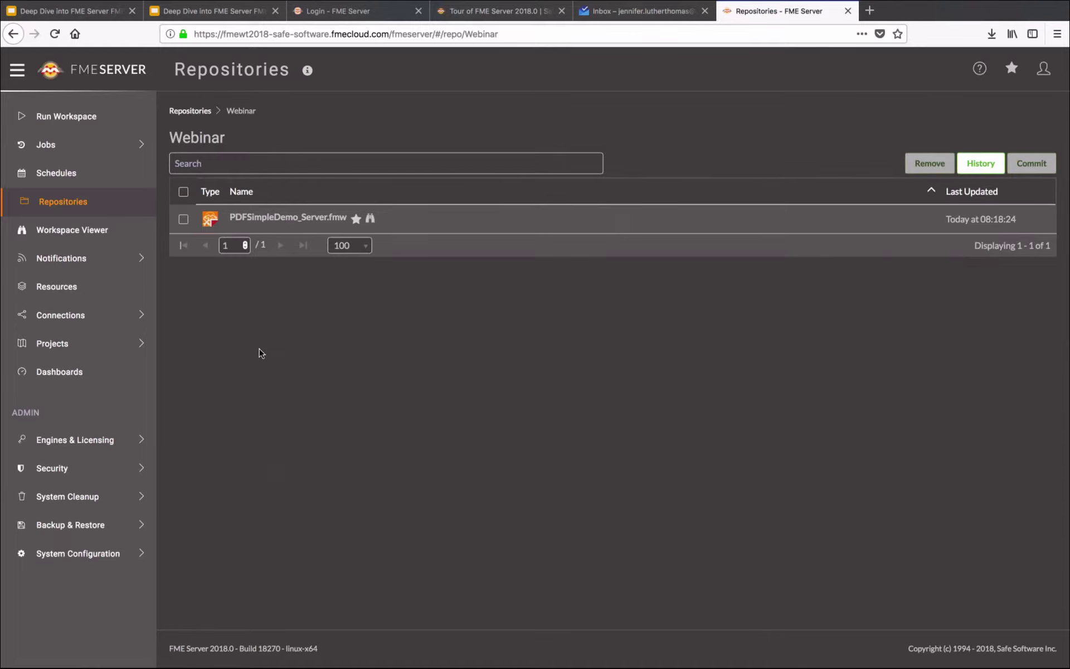
click(183, 219)
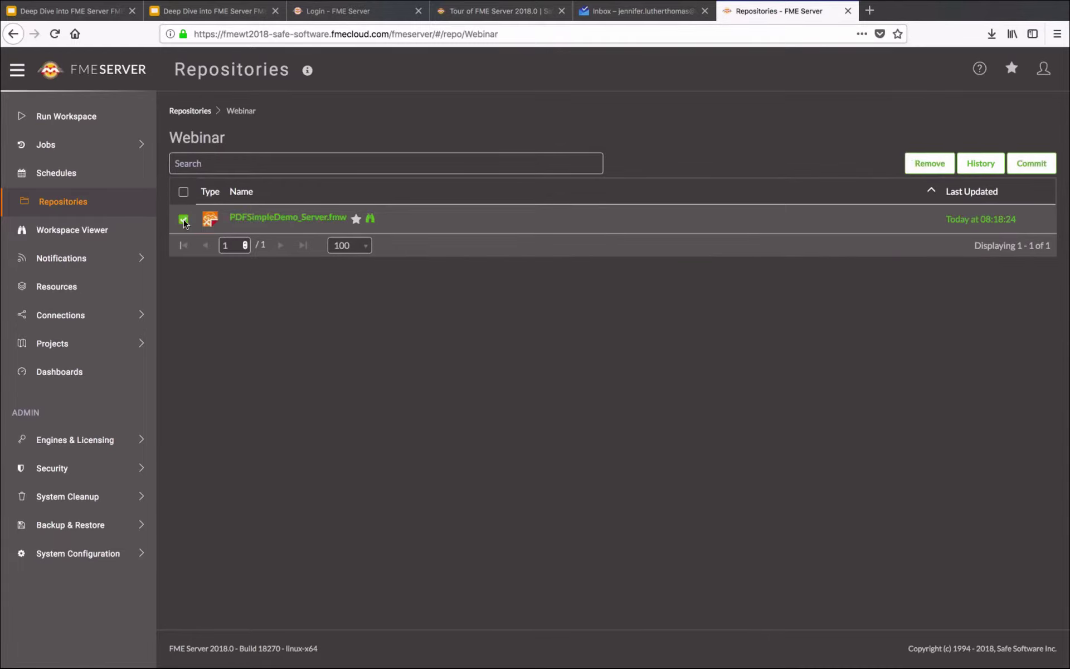
click(988, 169)
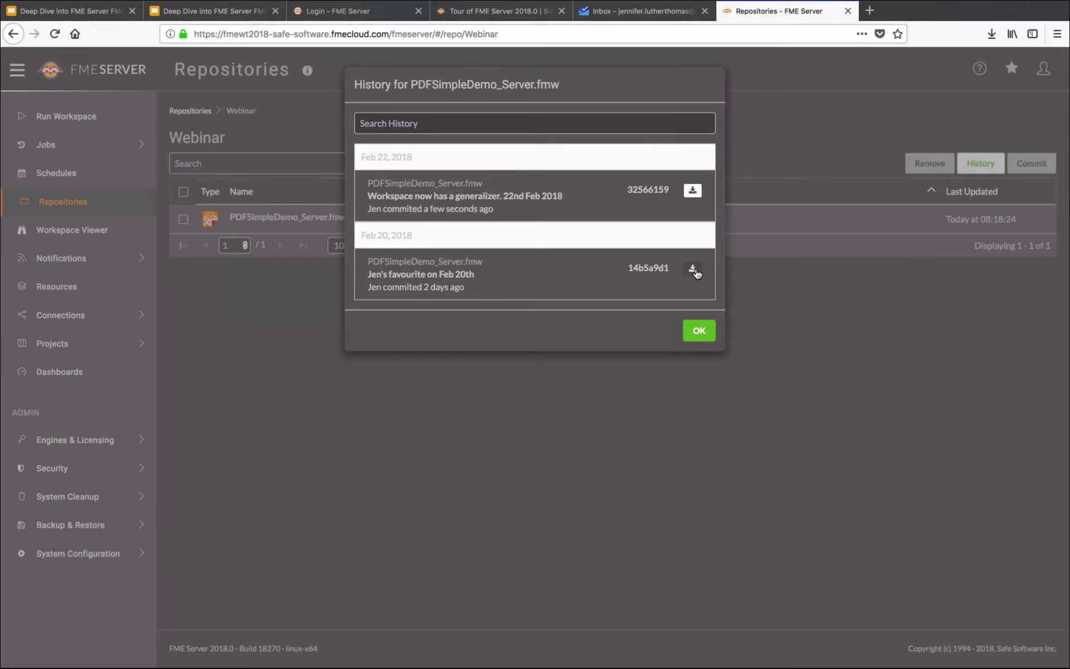
click(698, 336)
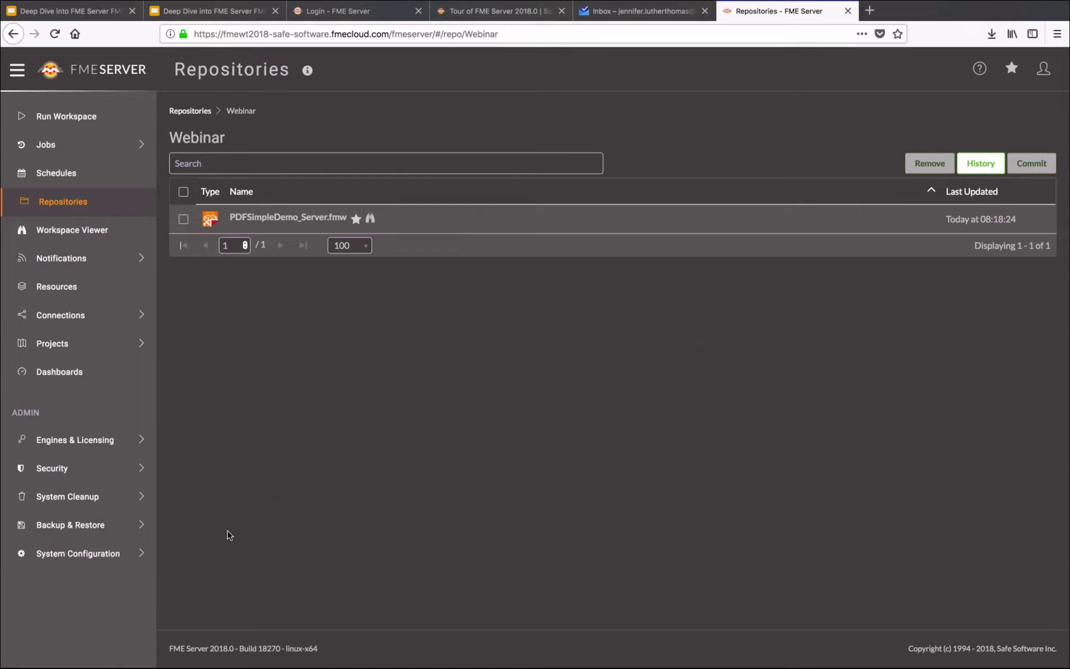
Step: Copy the remote repository URL from the Version Control feature settings and push the version history to the remote repository
click(111, 559)
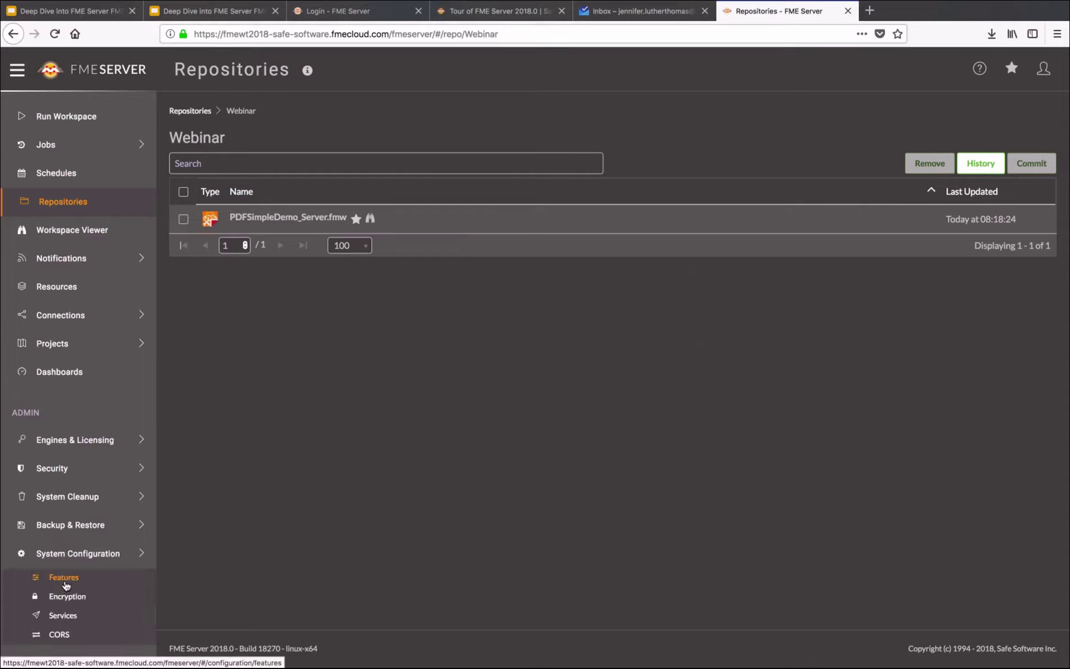
click(65, 580)
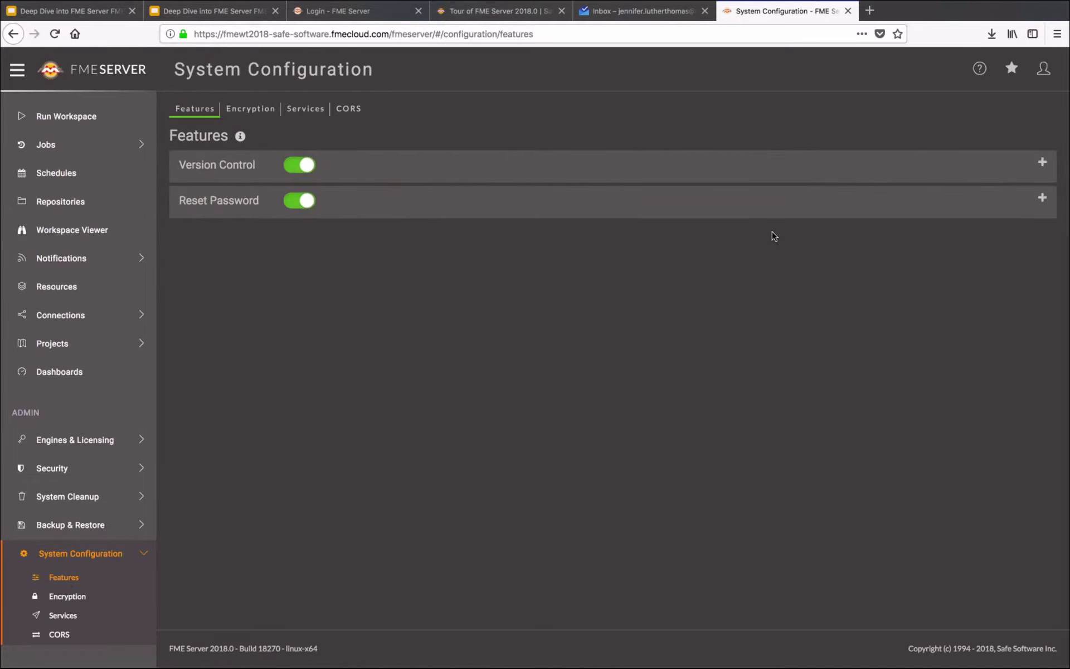
click(1041, 164)
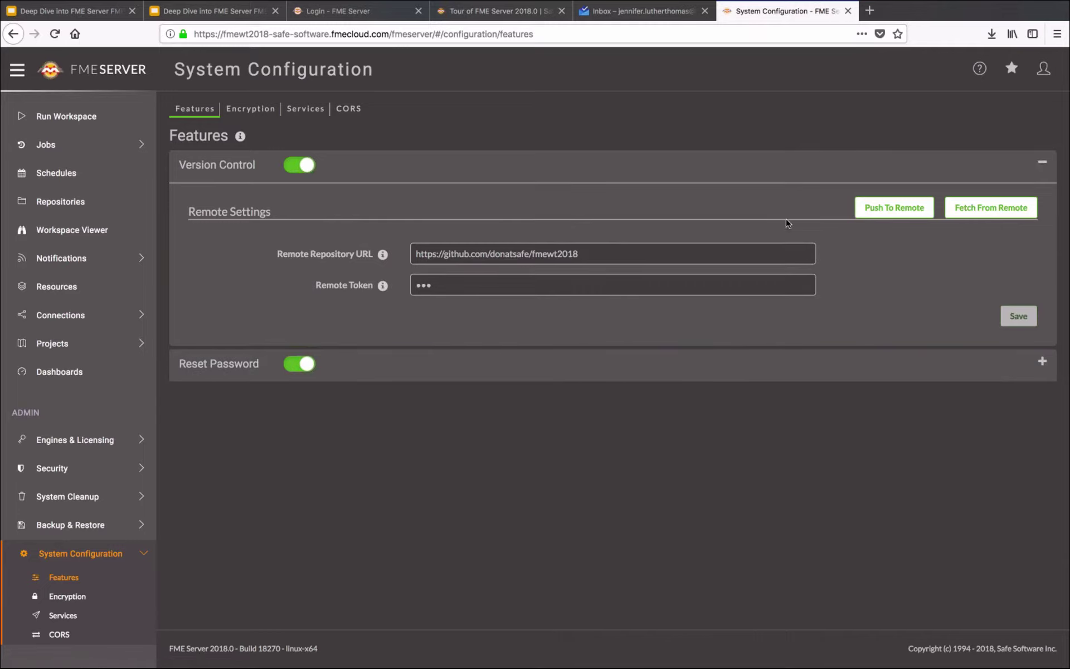
drag(580, 254, 337, 258)
key(super+c)
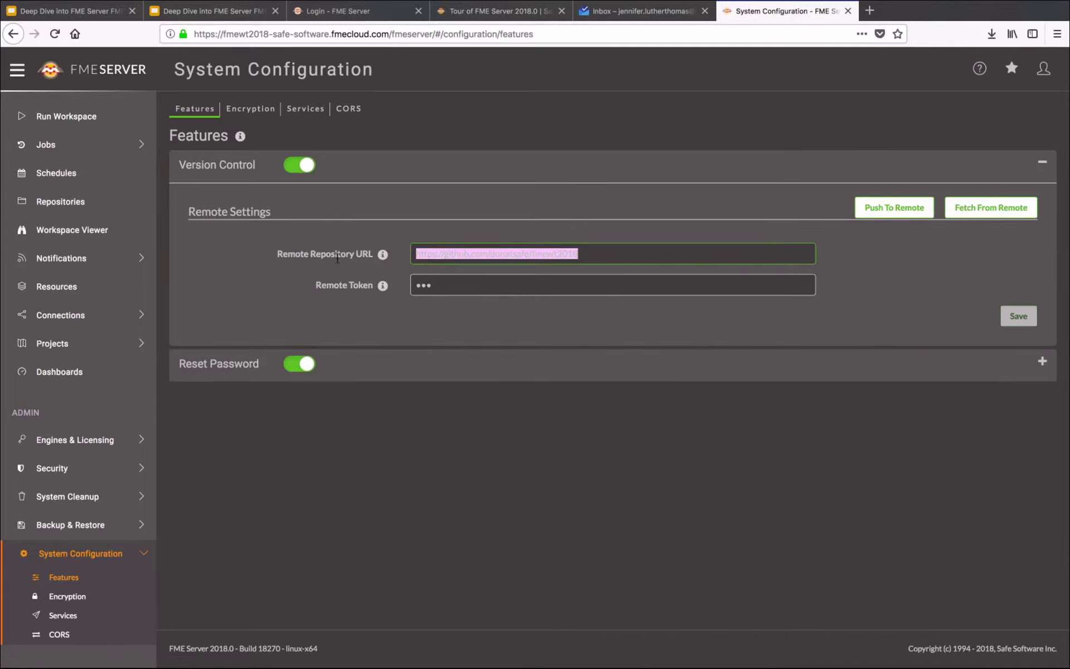
click(476, 182)
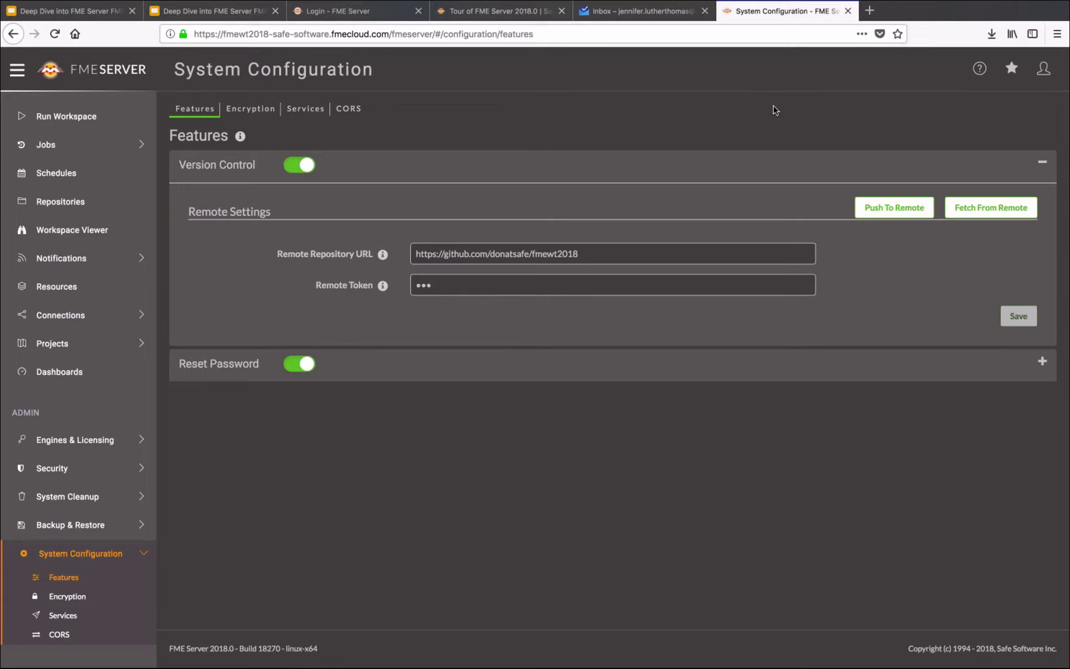
click(913, 206)
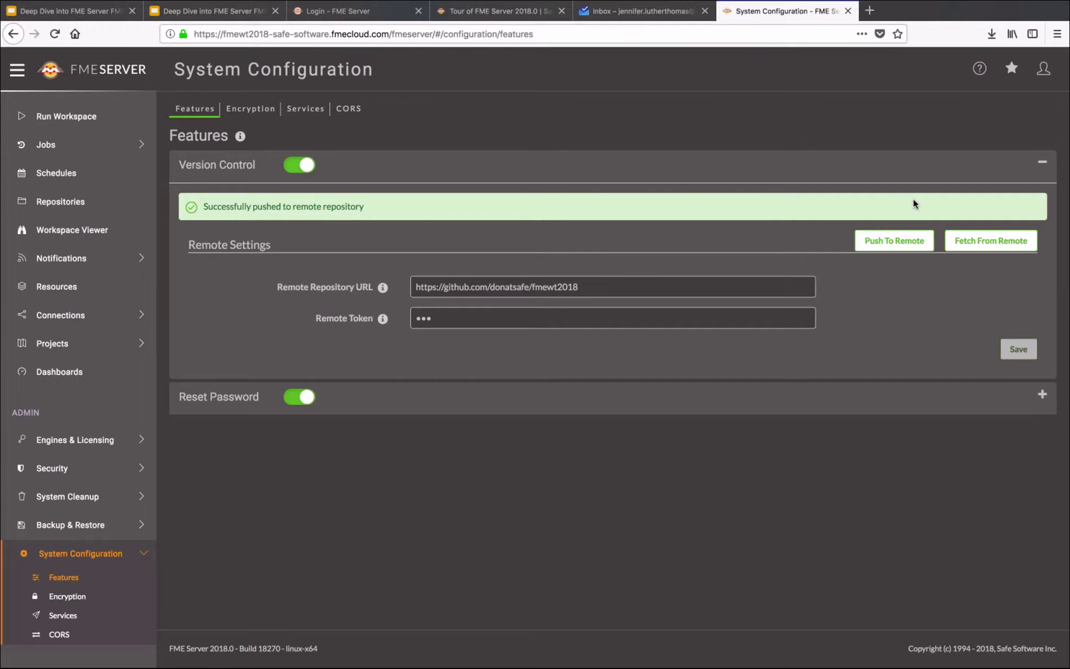
Step: Open the copied GitHub repository URL in a new browser tab to view the pushed commits
click(869, 10)
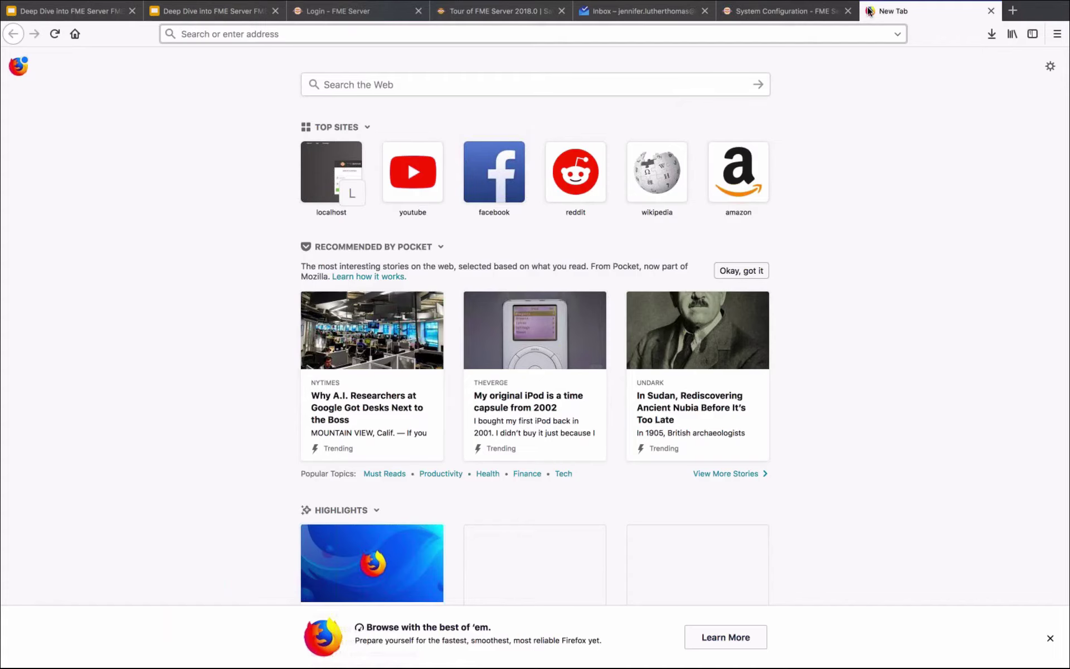
key(super+v)
key(Return)
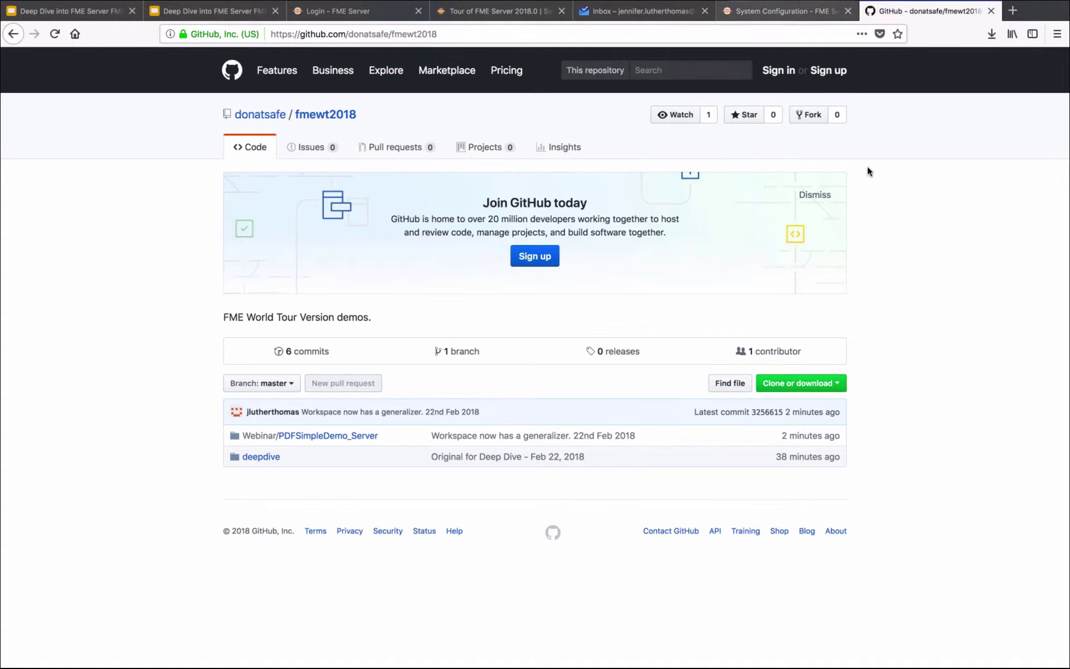
Step: Return to FME Server and open the commit form for PDFSimpleDemo_Server.fmw in the Webinar repository
click(757, 16)
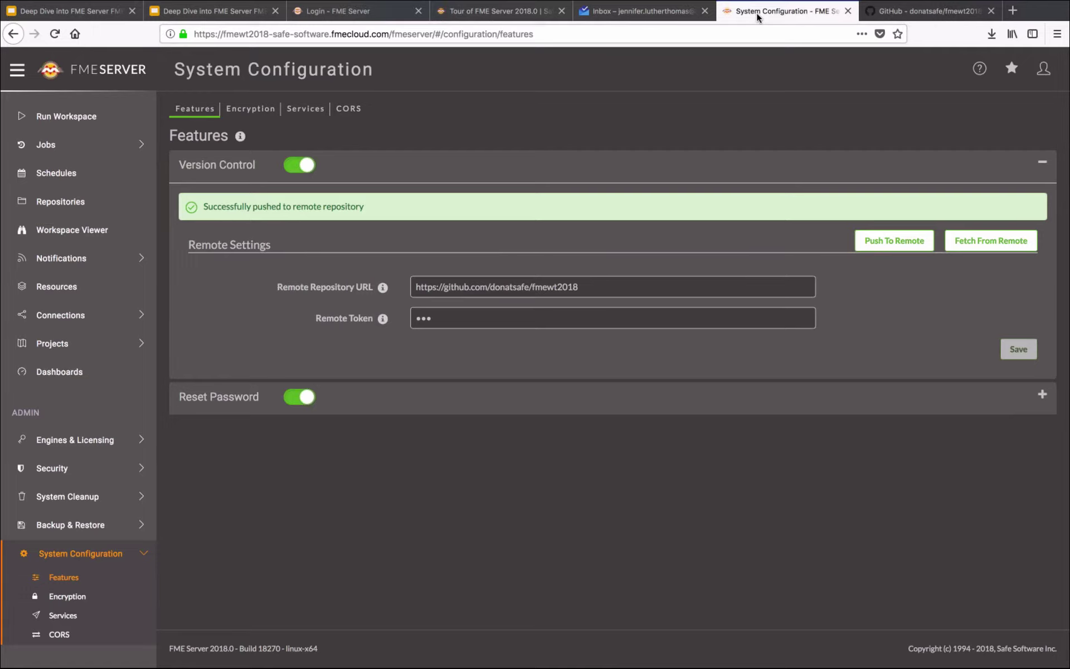
click(101, 208)
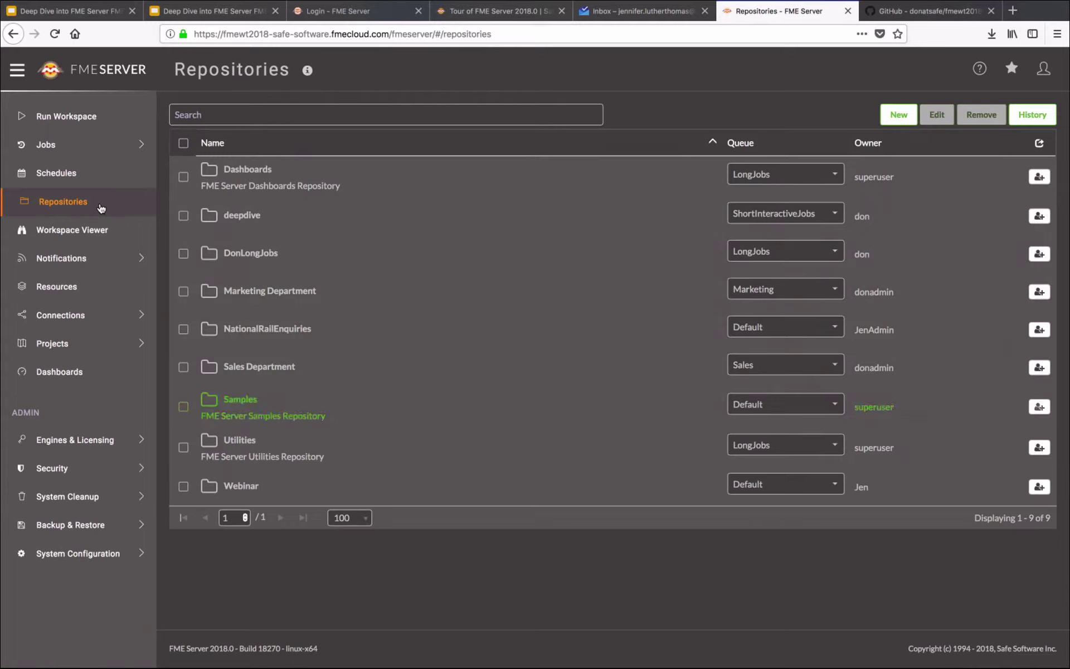
click(184, 488)
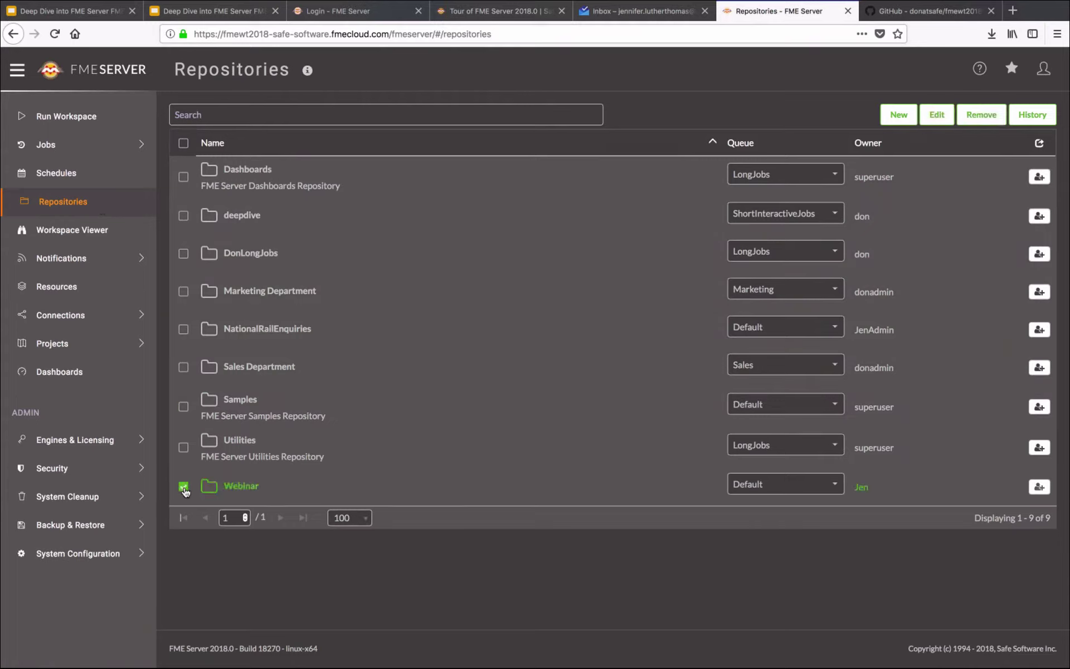
click(242, 487)
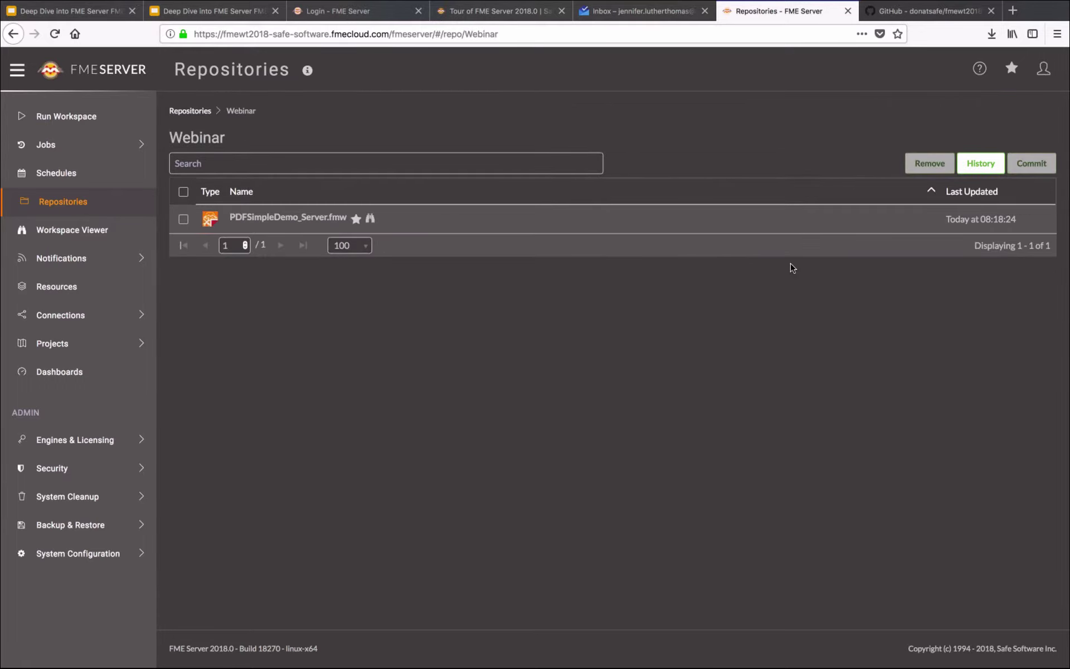
click(981, 170)
click(183, 221)
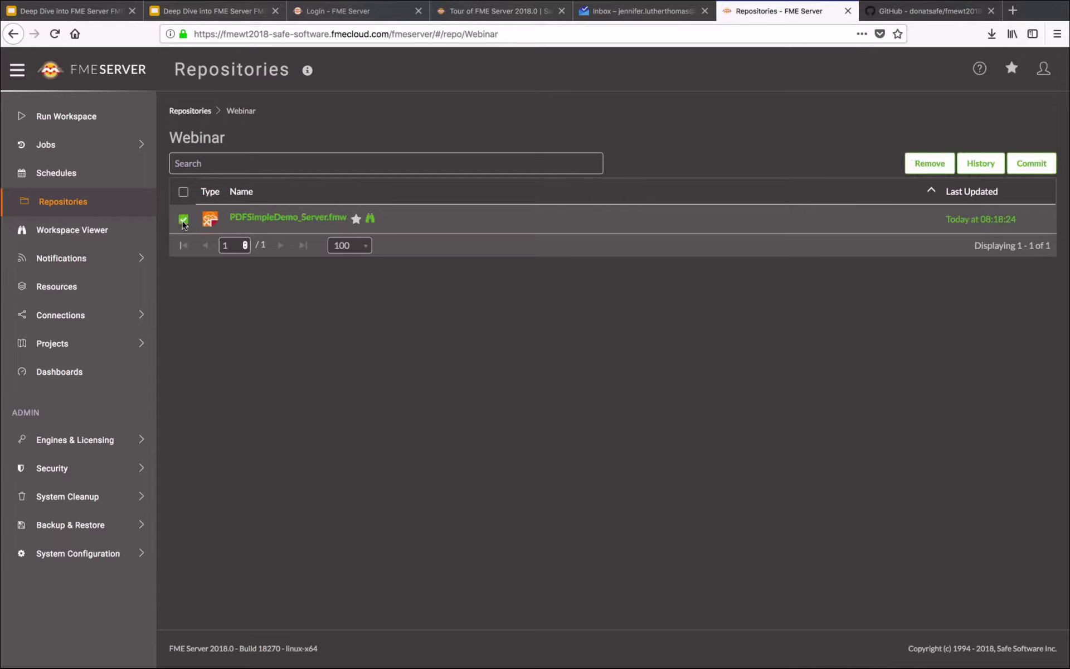
click(1032, 165)
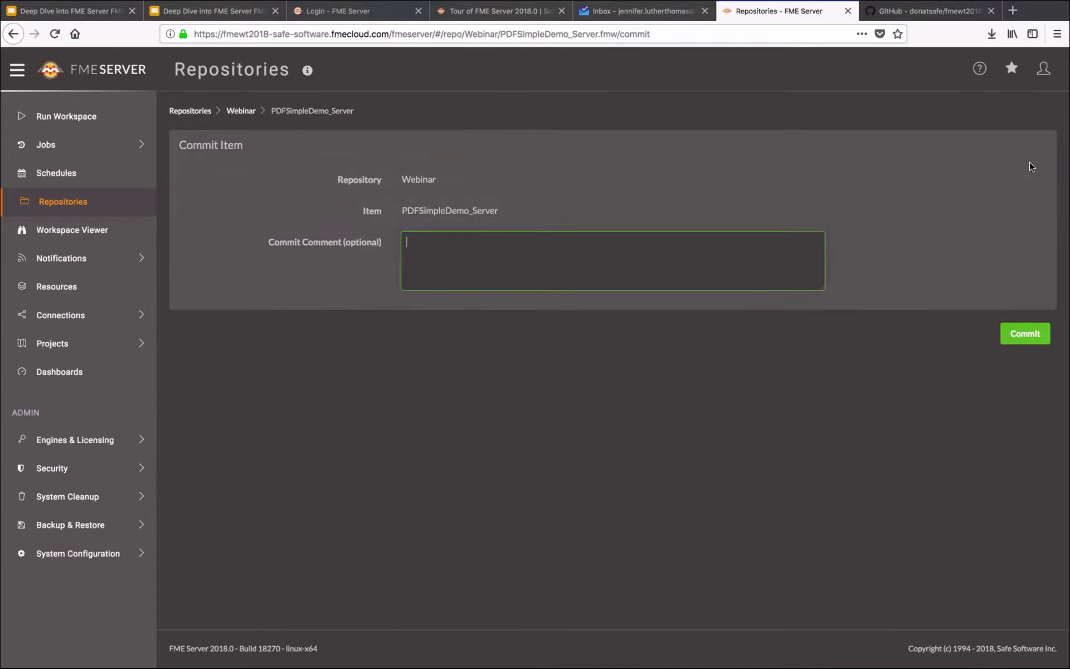
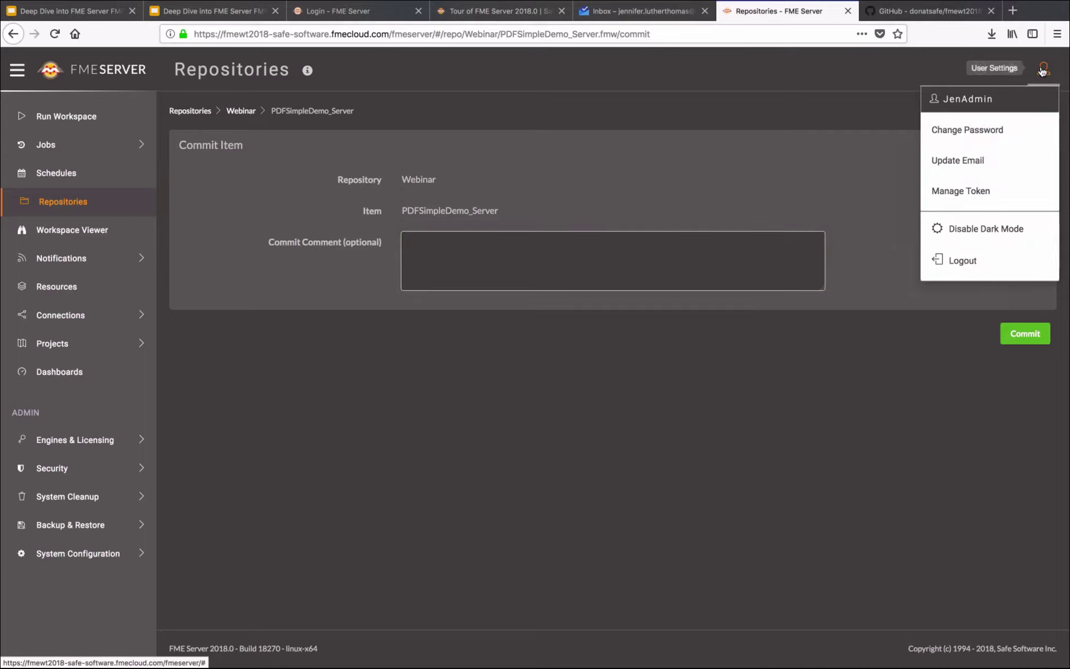
Step: Log out of the admin account, sign in with the standard account's username and password, and view its repositories
click(979, 262)
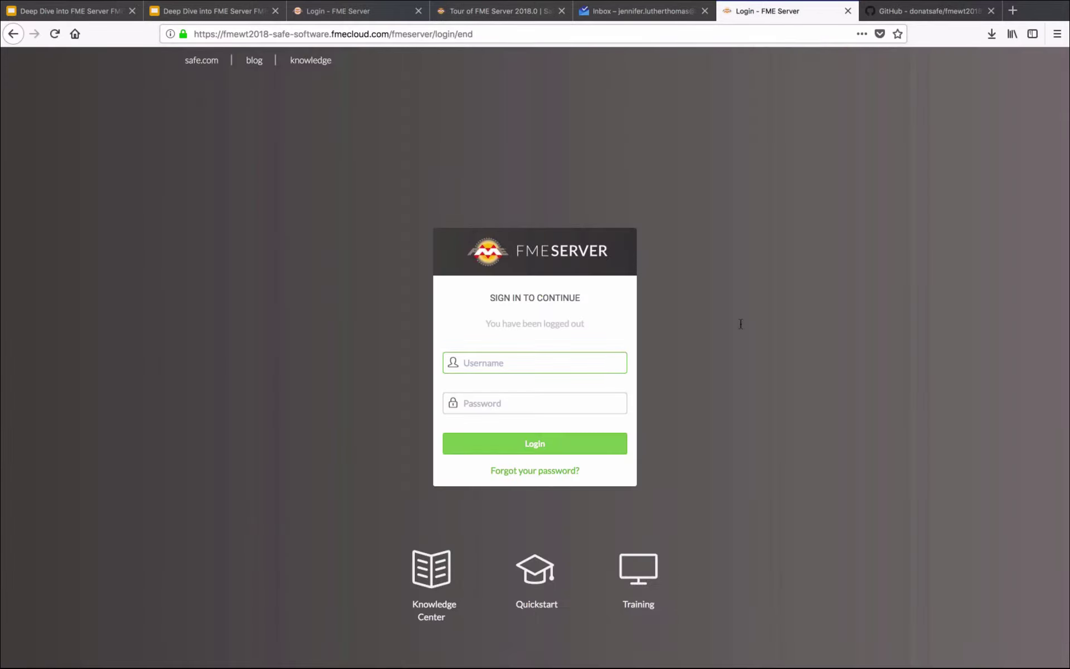
text(Jen)
click(503, 404)
text(••••)
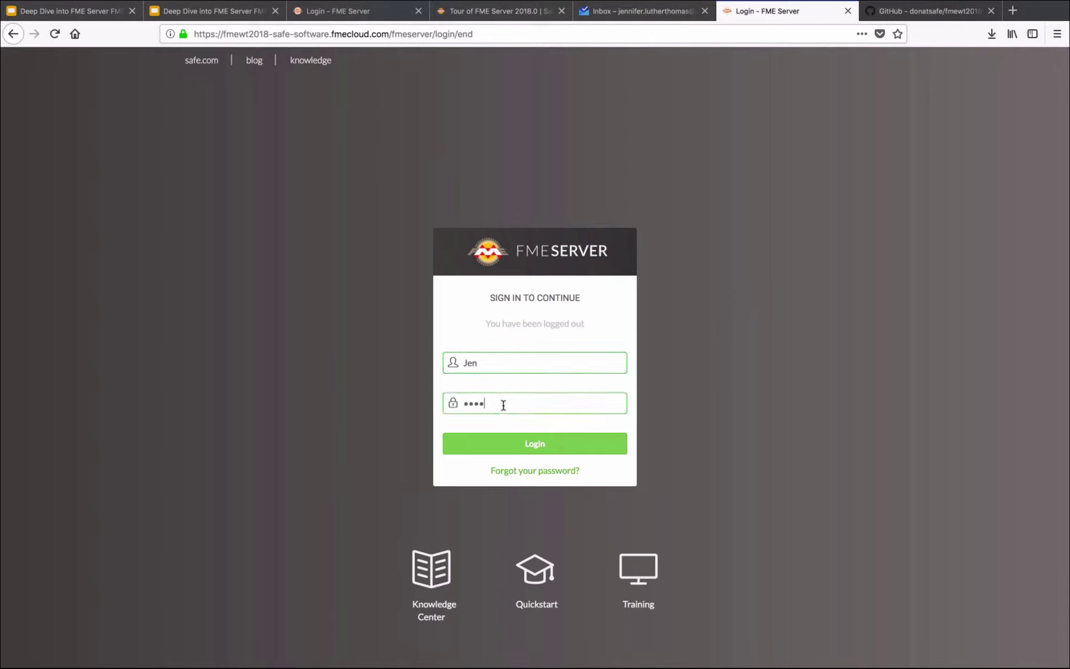
text(•••••••)
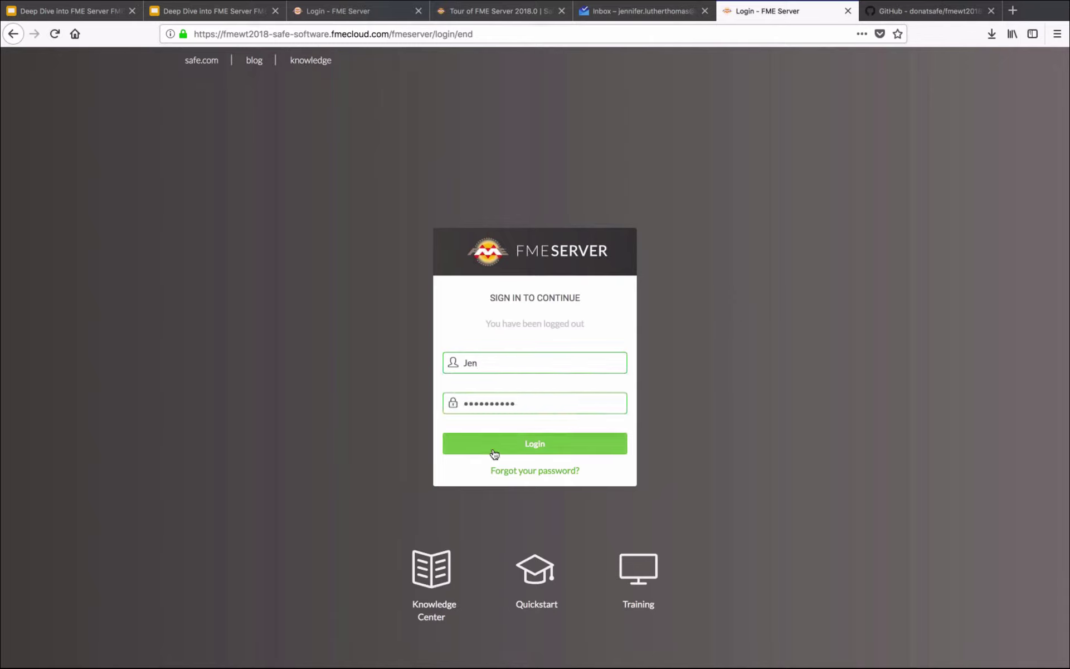
click(494, 453)
click(226, 159)
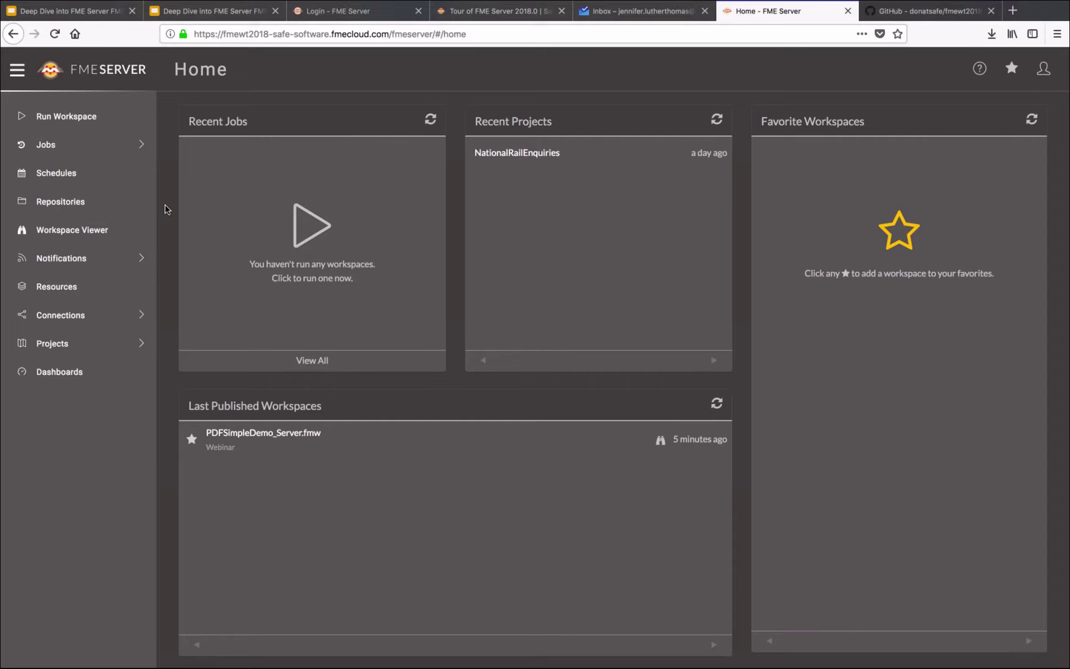
click(61, 212)
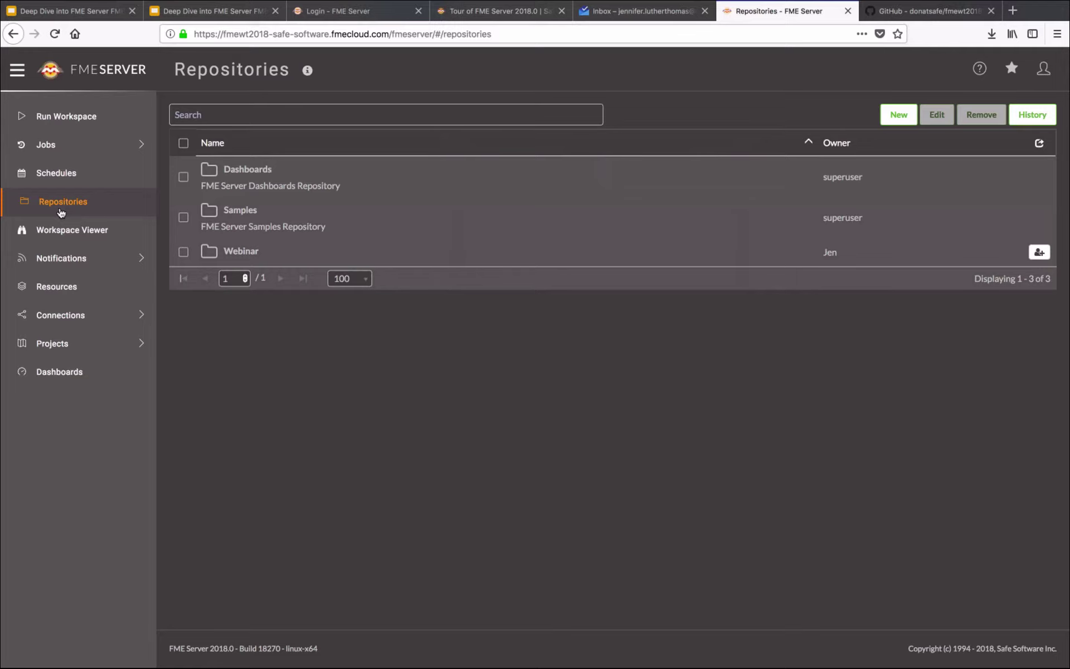
Step: Open PDFSimpleDemo_Server.fmw from the Webinar repository in the Workspace Viewer and inspect the Generalizer's parameters
click(126, 232)
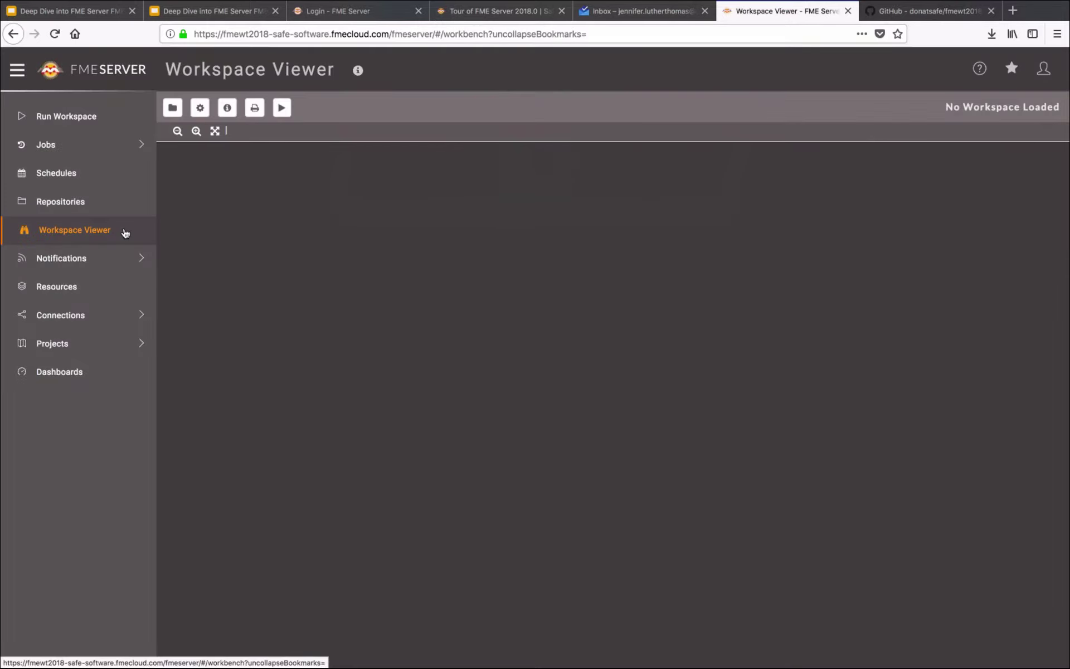
click(173, 108)
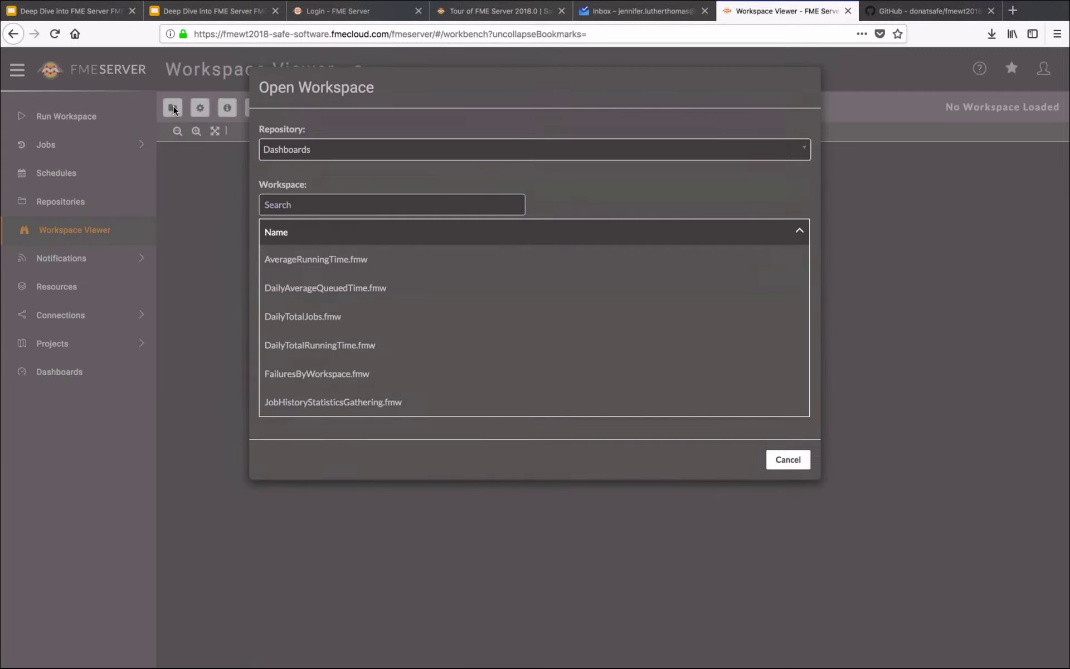
click(320, 146)
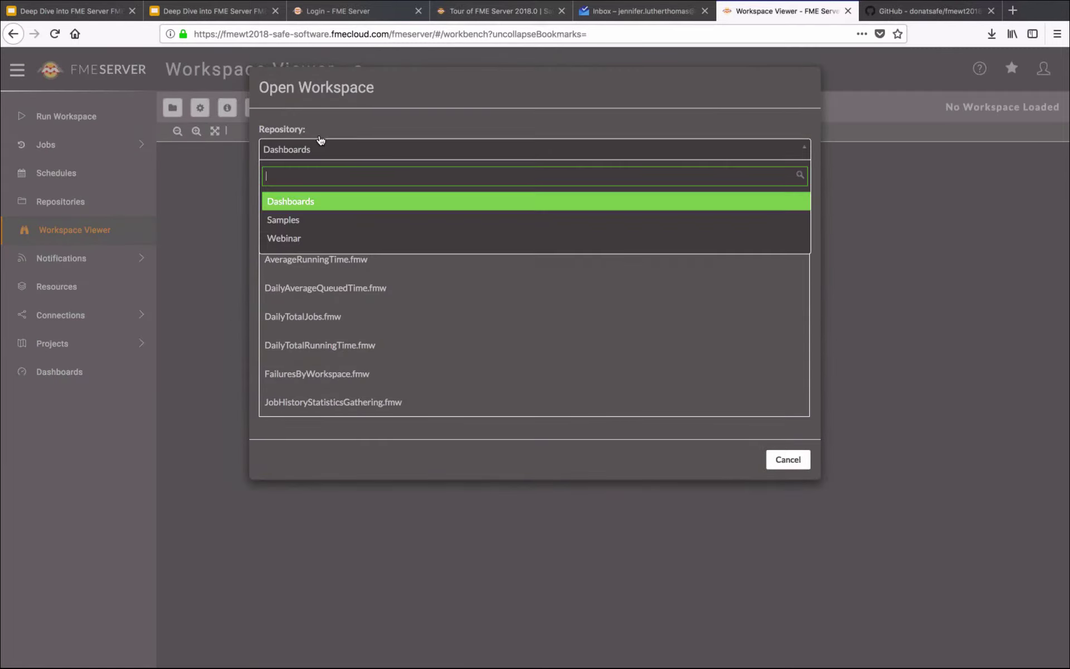
click(286, 237)
click(323, 260)
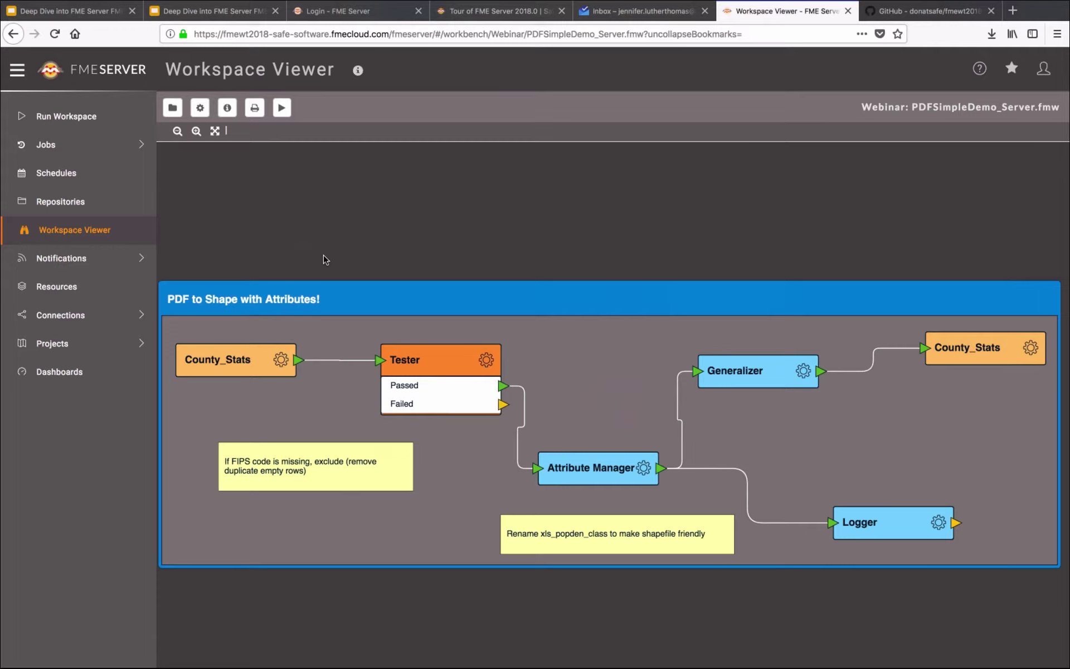
click(757, 378)
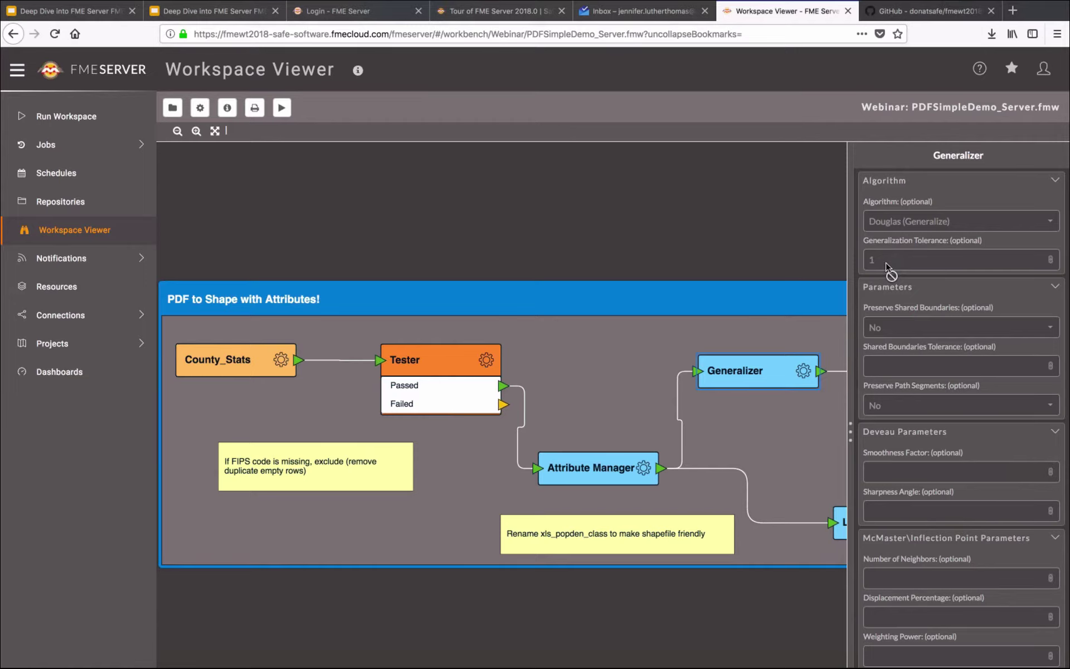
Step: Go to the Webinar repository and view PDFSimpleDemo_Server.fmw in the Workspace Viewer directly from its listing
click(67, 206)
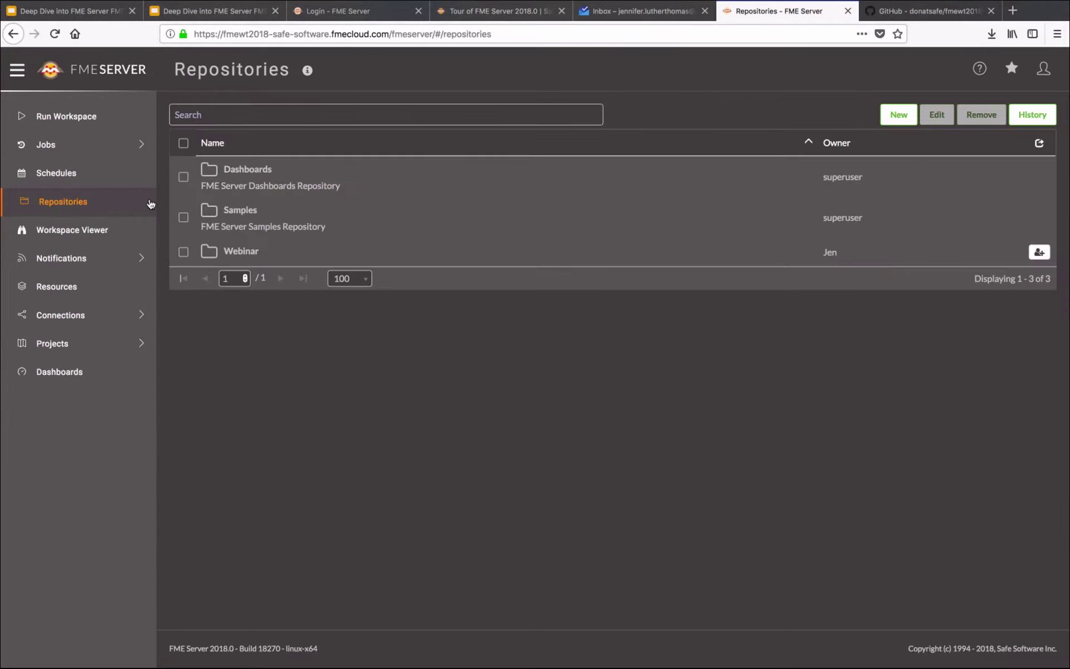
click(240, 251)
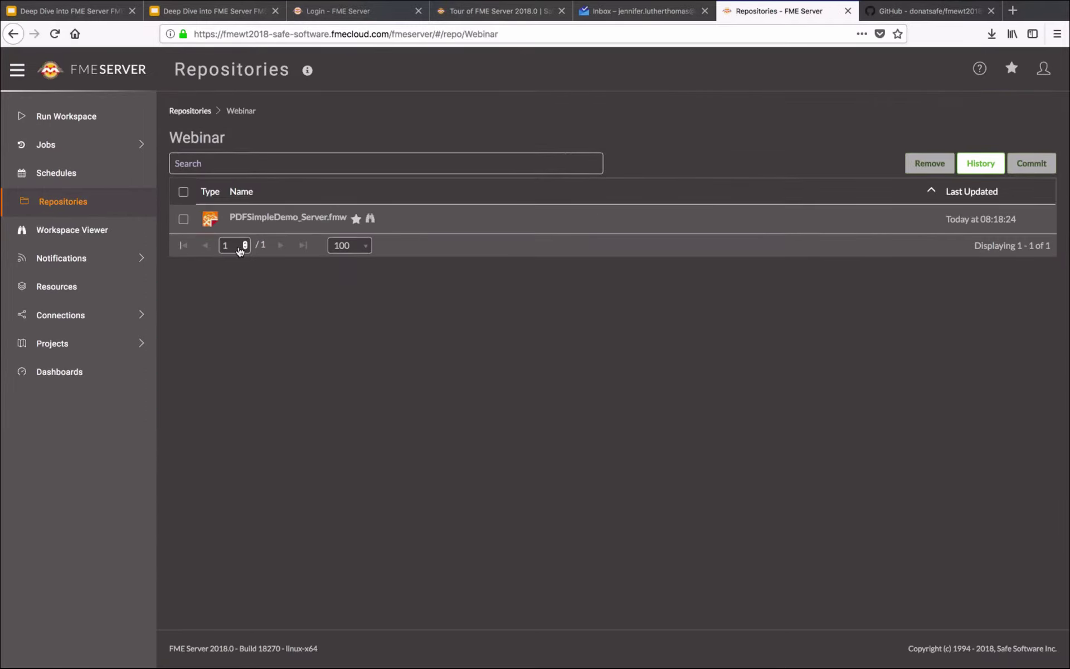
click(371, 219)
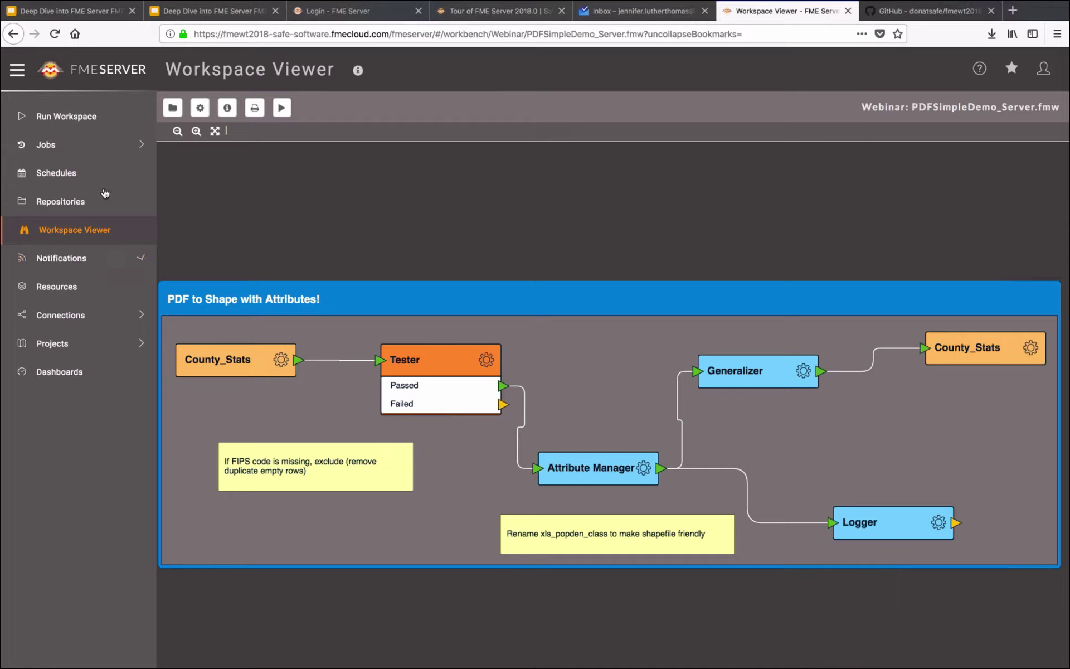
Step: Start a new schedule and name it WebinarSchedule
click(64, 174)
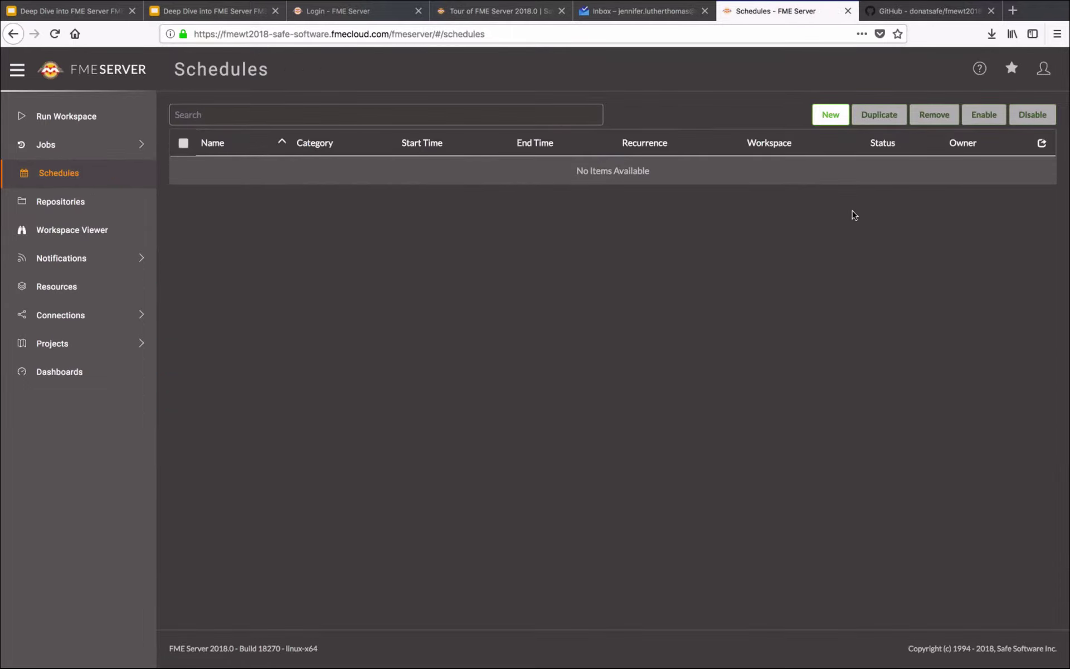
click(842, 127)
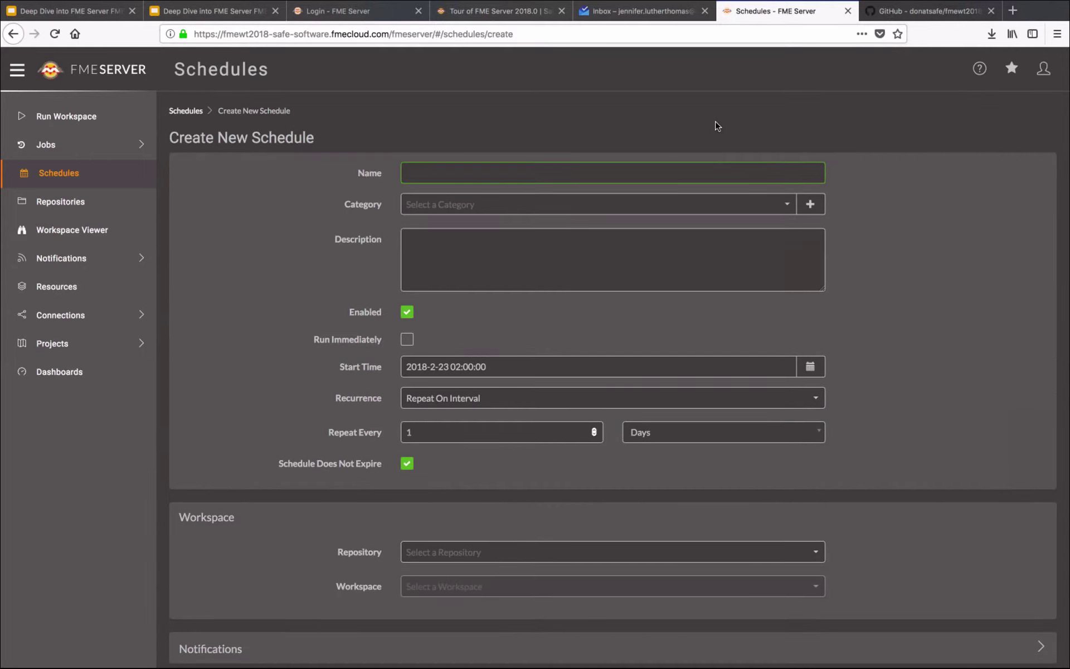
text(WebinarSchedule)
key(Tab)
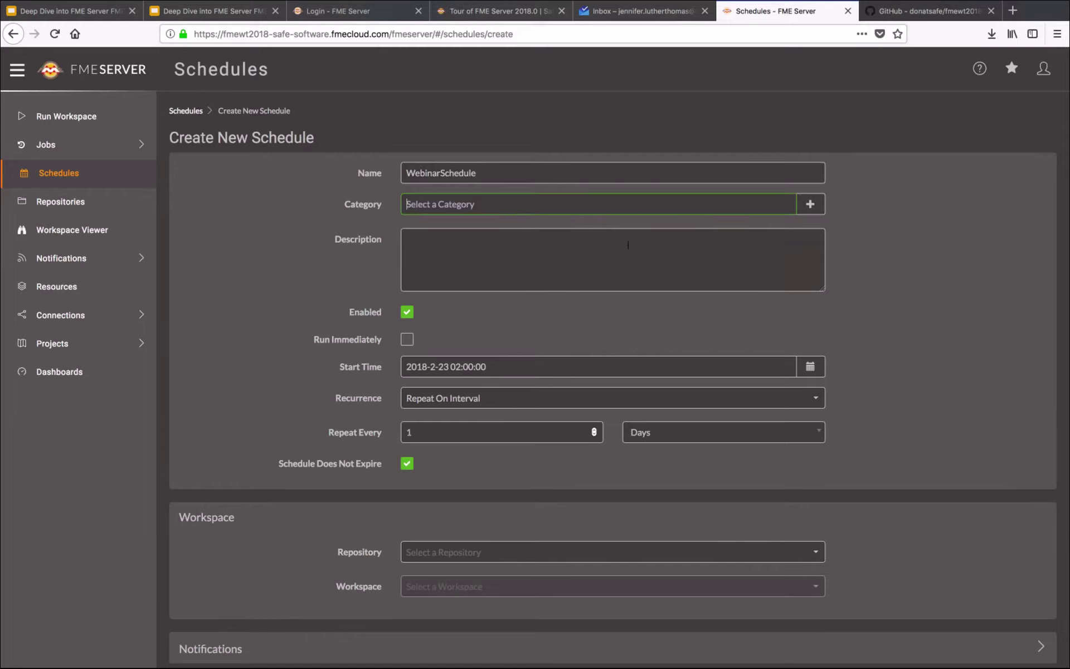
Step: Assign a new category called Webinar to the schedule
text(Webianr)
key(BackSpace)
key(BackSpace)
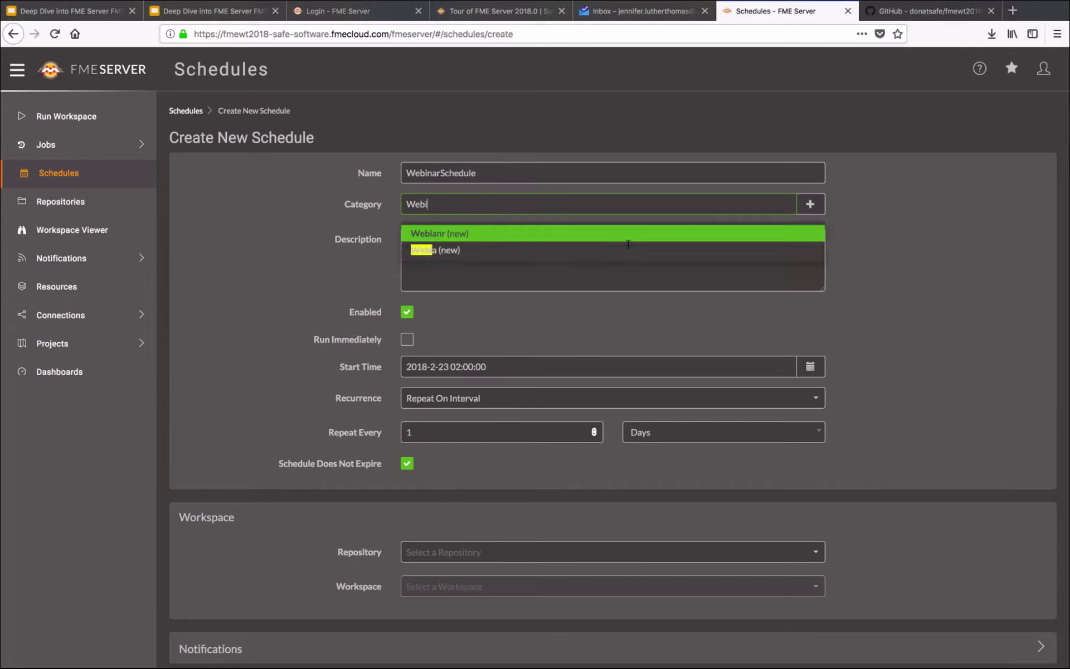
text(nar)
click(441, 277)
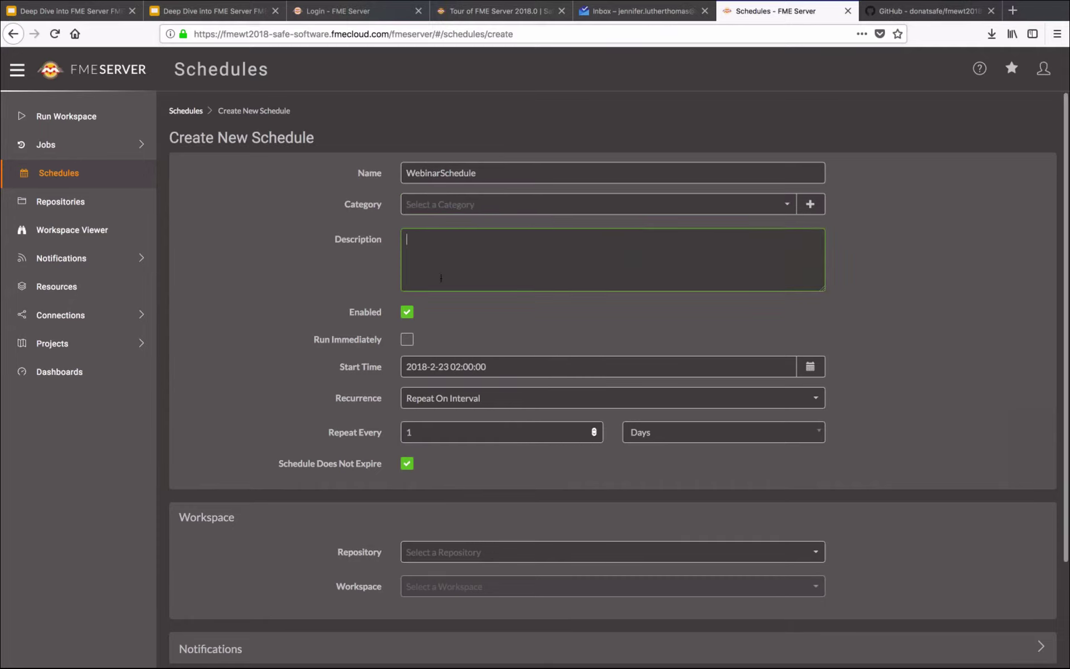
click(426, 206)
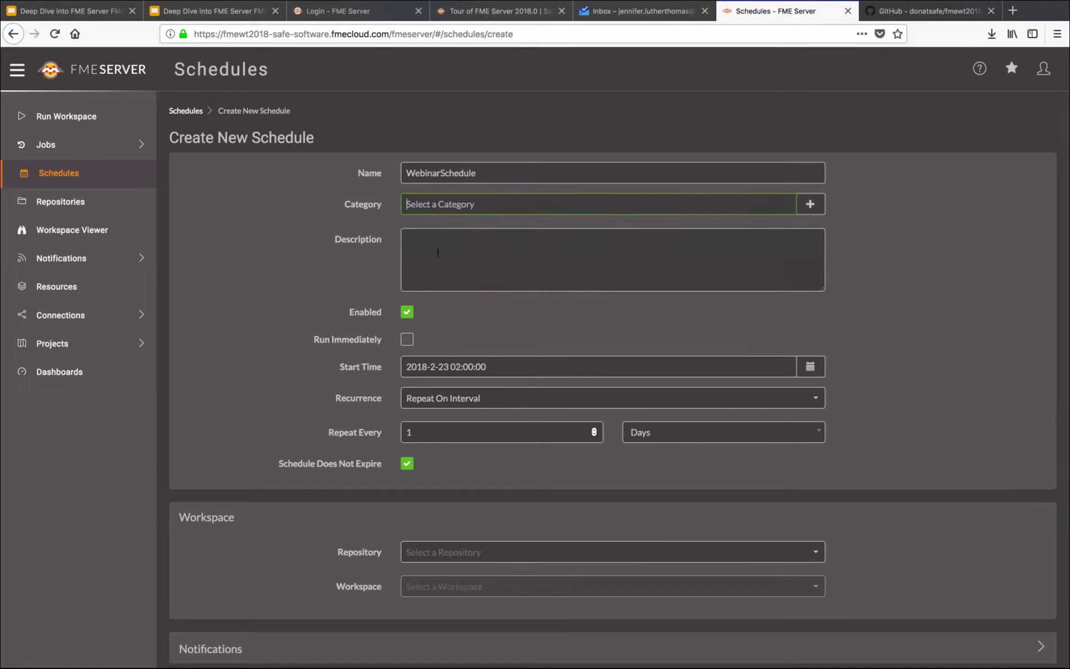
text(Webinar)
click(430, 236)
Step: Set the schedule to run immediately and repeat every 1 minute
key(space)
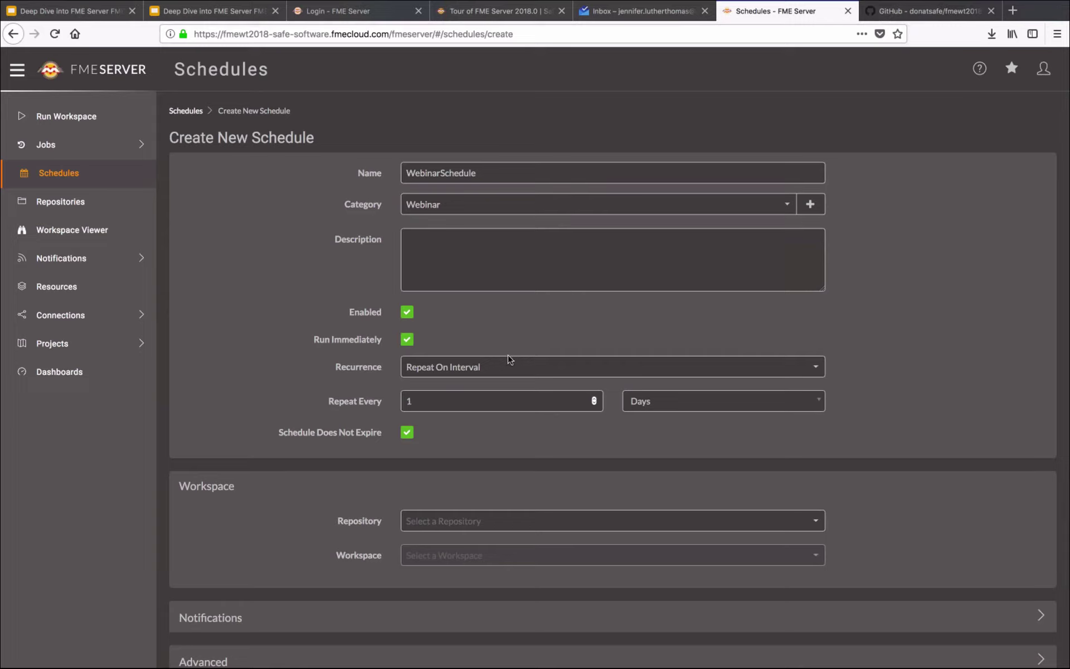
click(688, 401)
click(674, 416)
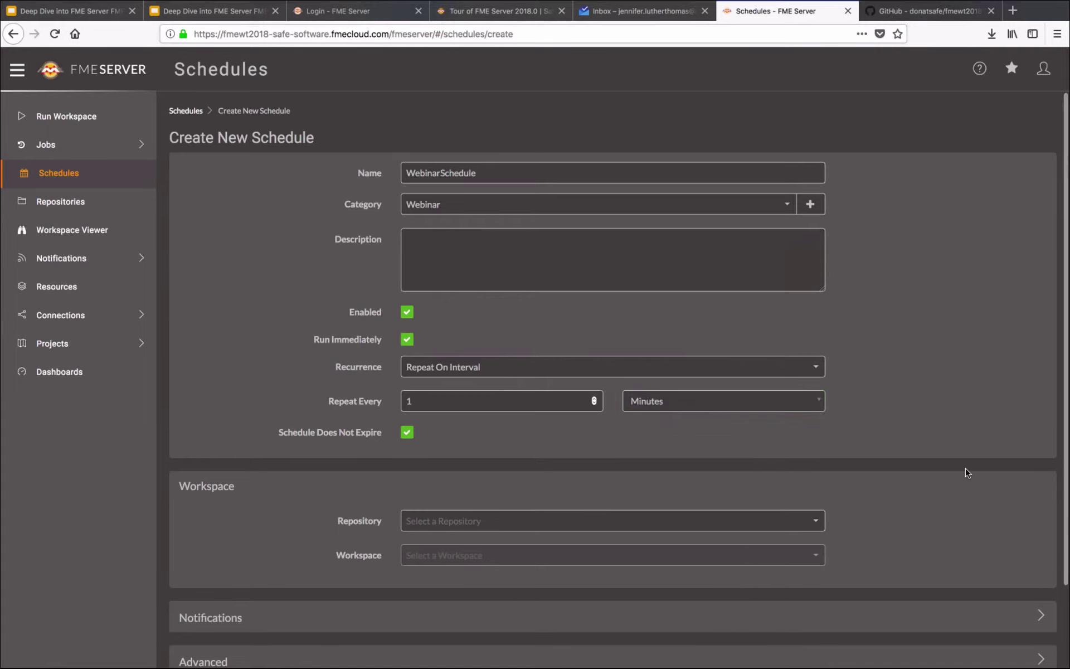
Step: Choose the Webinar repository for the schedule so that it runs PDFSimpleDemo_Server.fmw
scroll(925, 469, down, 1)
key(Tab)
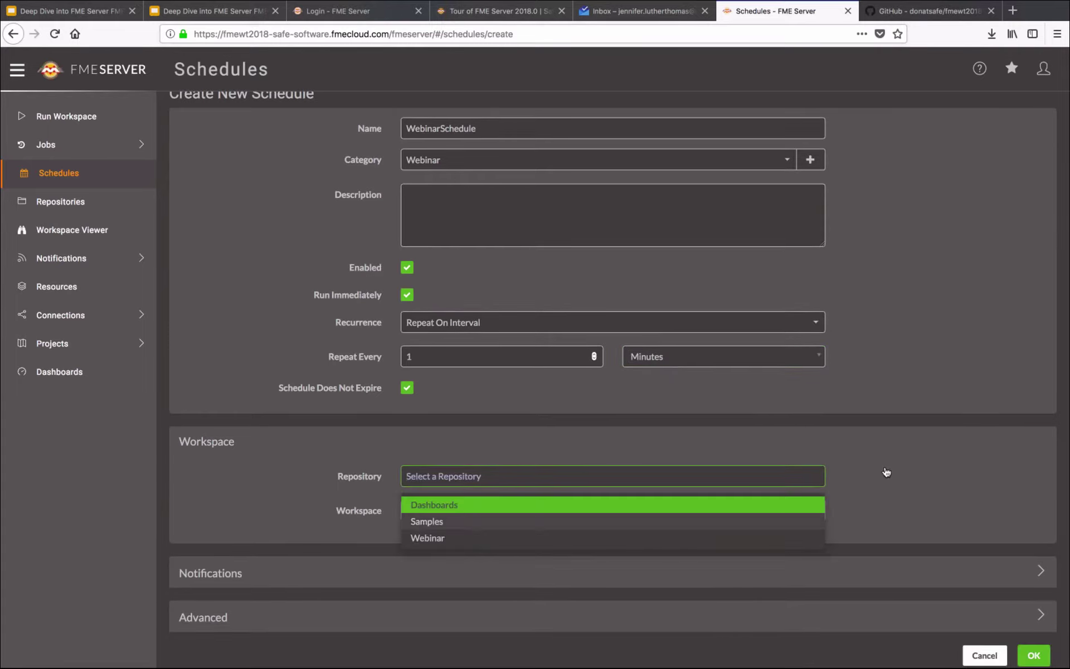
click(725, 539)
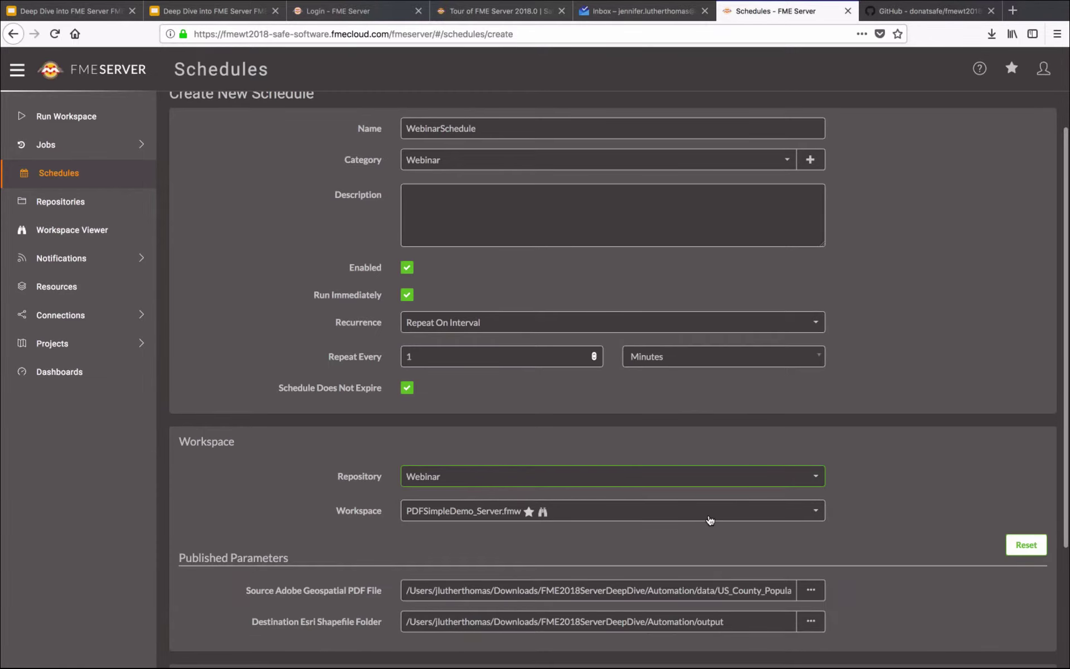
Step: Replace the source Adobe Geospatial PDF with US_County_Populations.pdf from the shared Data > DeepDive > source data folder
scroll(836, 548, down, 2)
scroll(836, 548, down, 1)
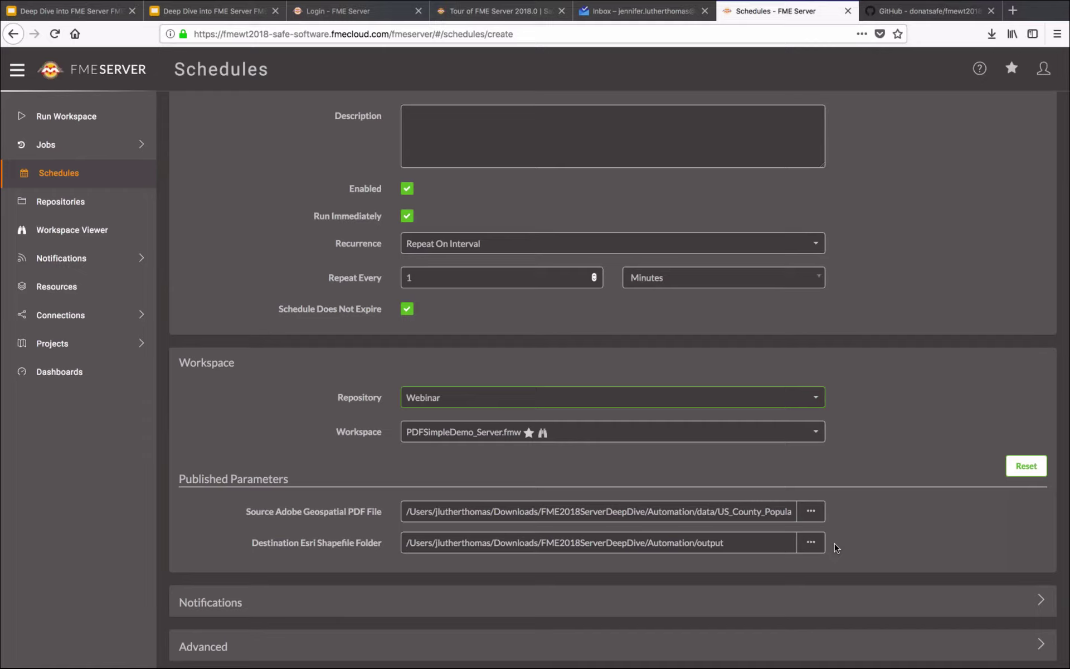
click(812, 513)
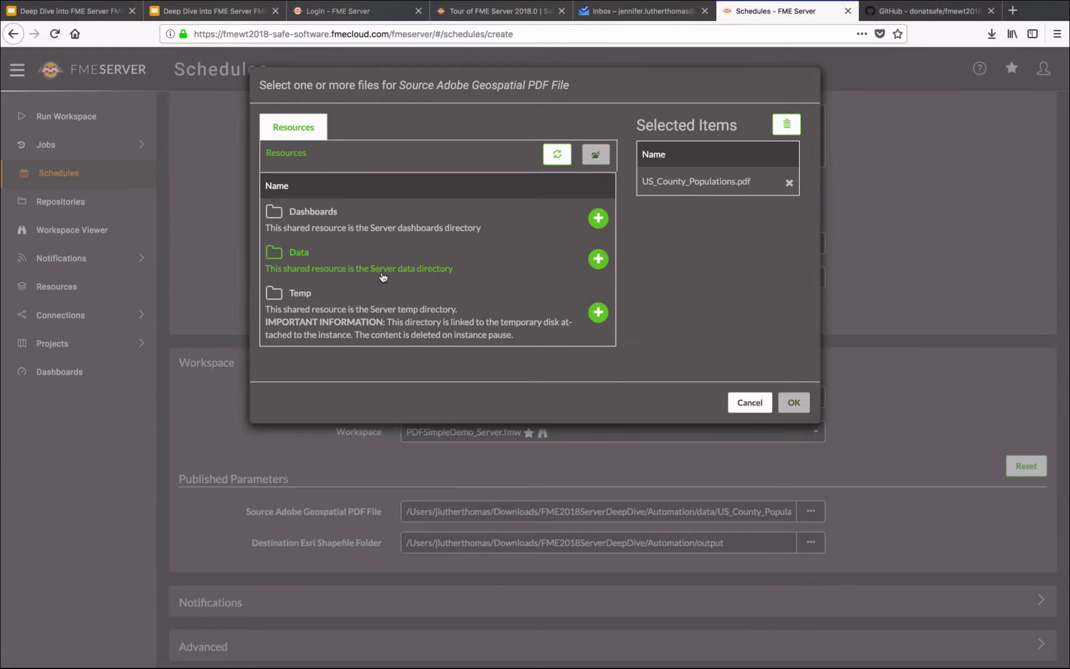
click(370, 271)
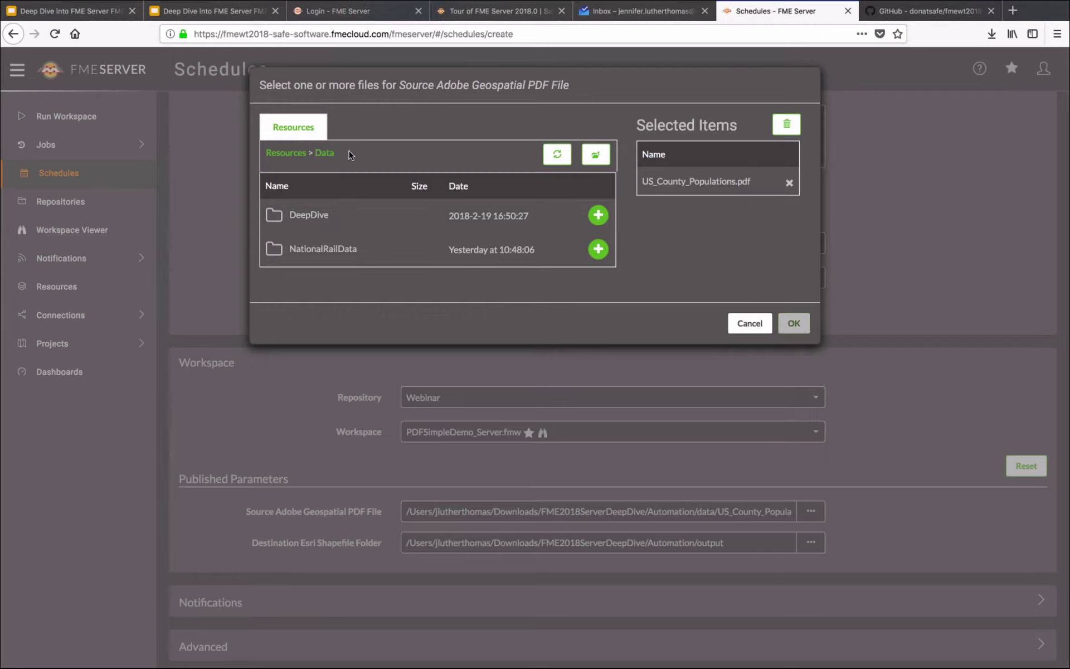
click(310, 219)
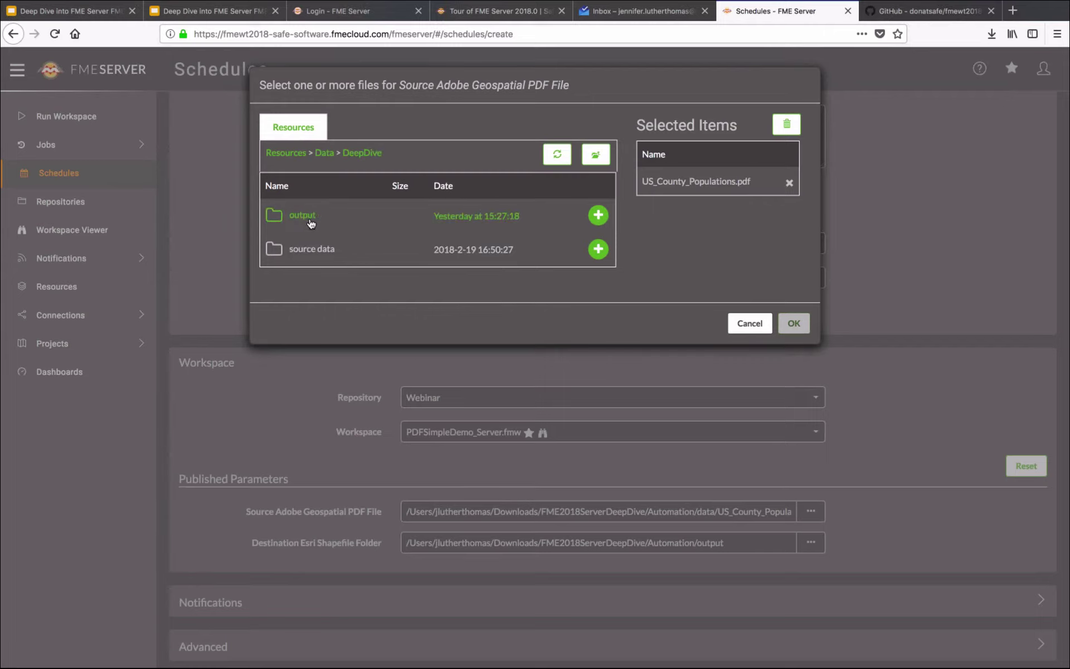
click(312, 249)
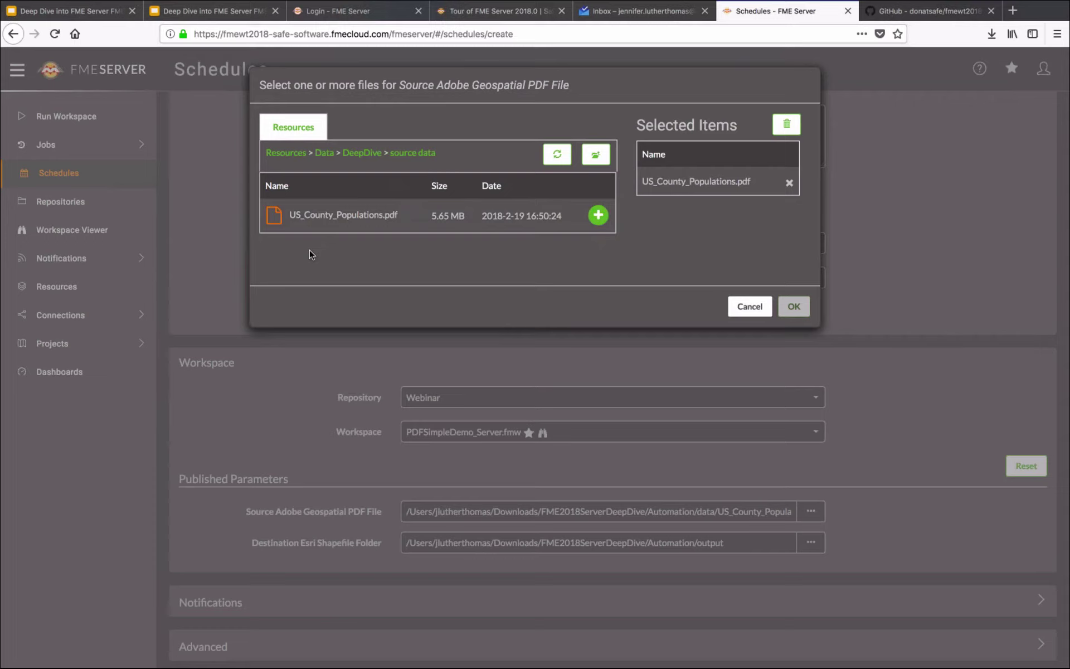
click(598, 216)
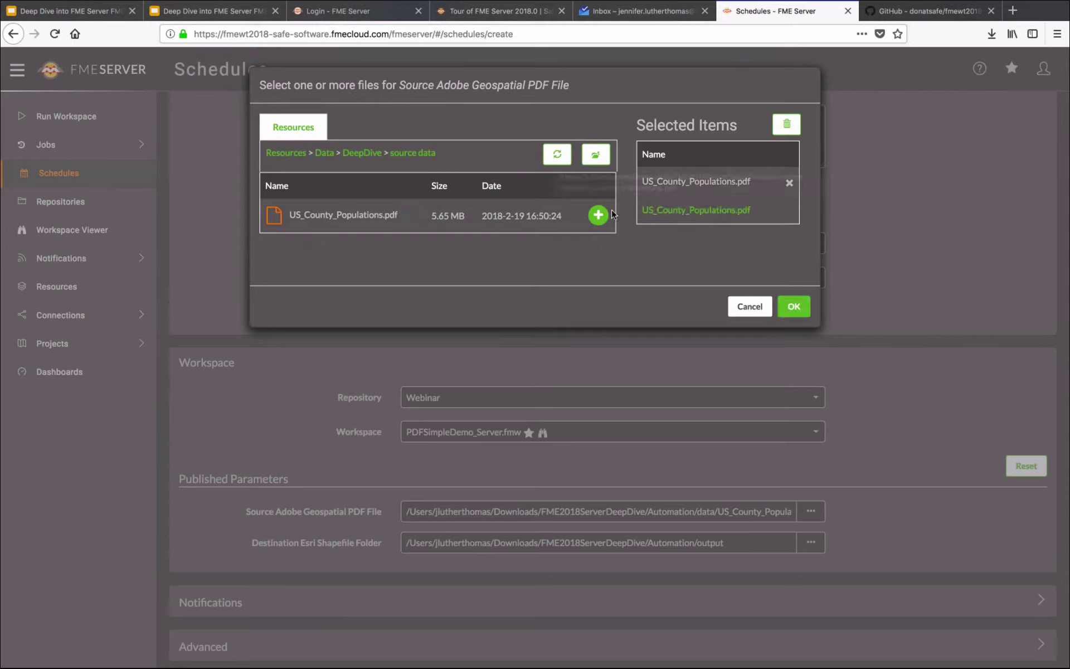
click(790, 183)
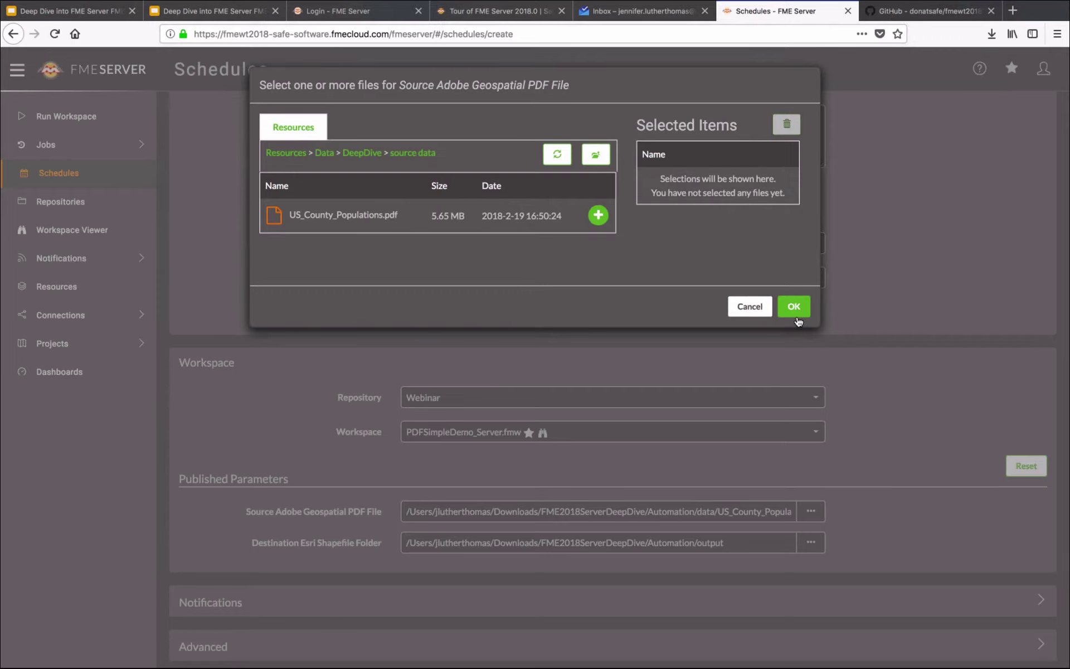
click(598, 215)
click(800, 308)
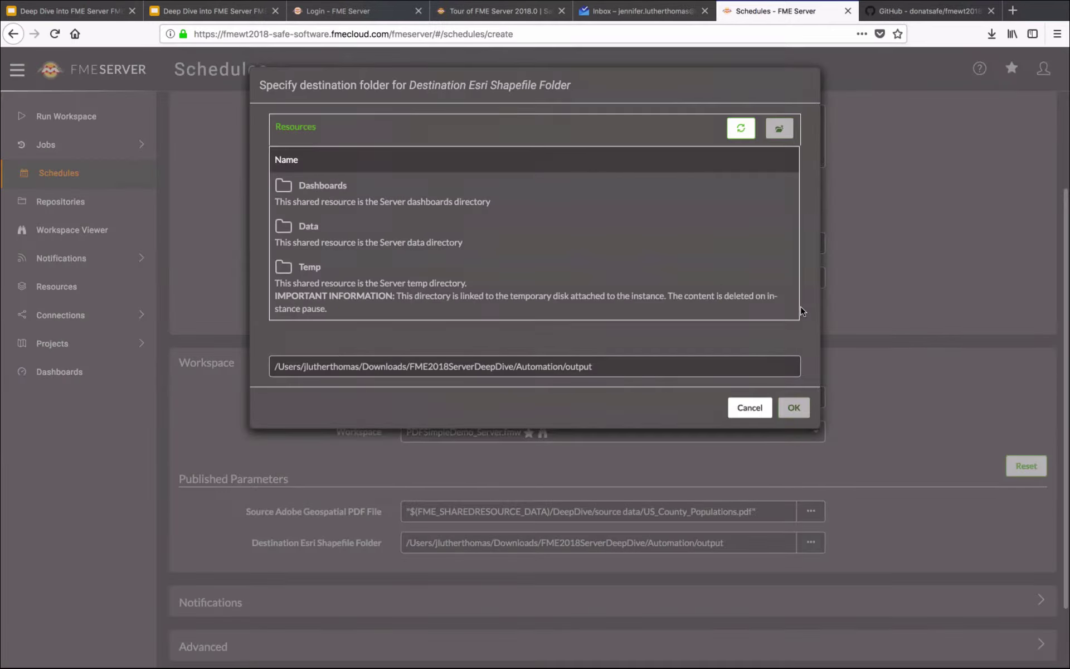
Step: Set the destination Esri Shapefile folder to the shared Data > DeepDive > output folder and save the schedule
click(340, 232)
double_click(326, 188)
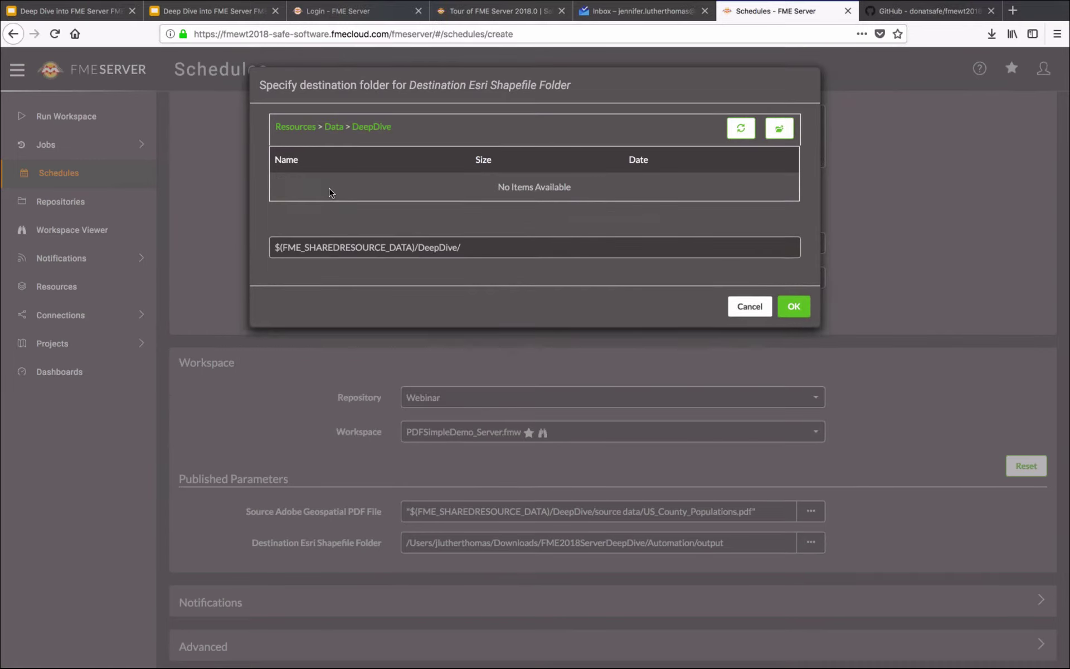
double_click(313, 188)
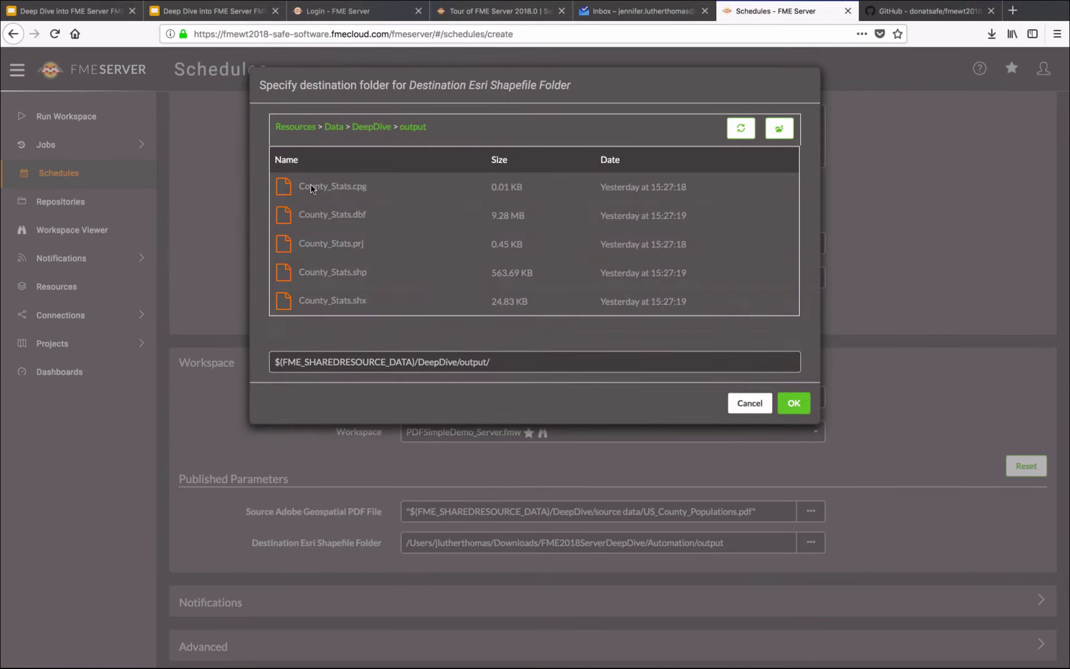
click(793, 403)
scroll(879, 529, down, 2)
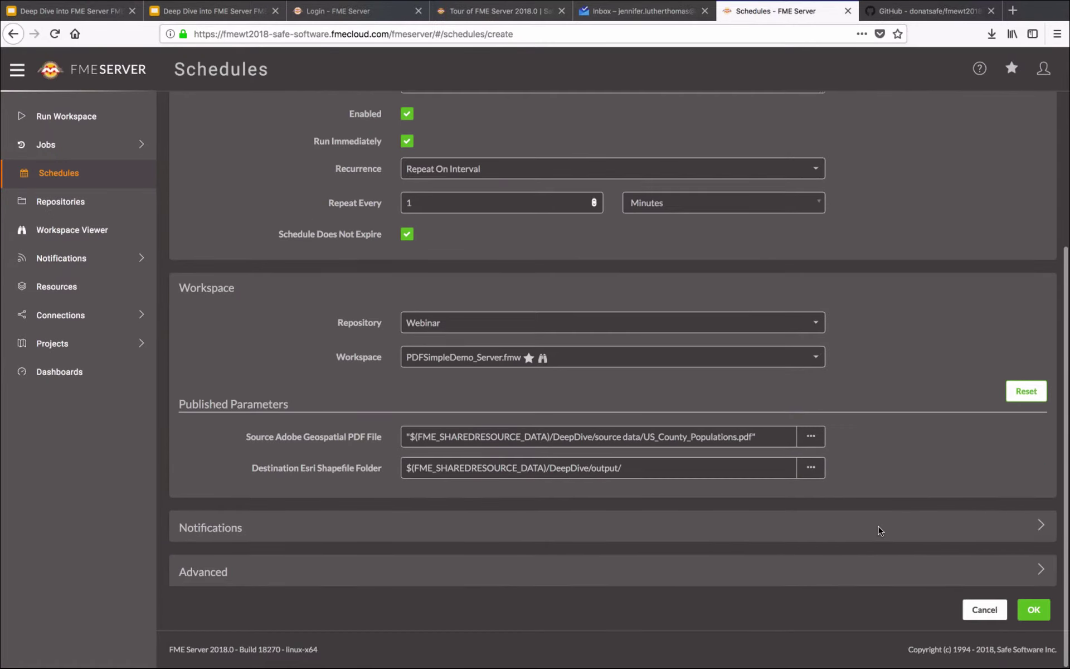
click(1035, 611)
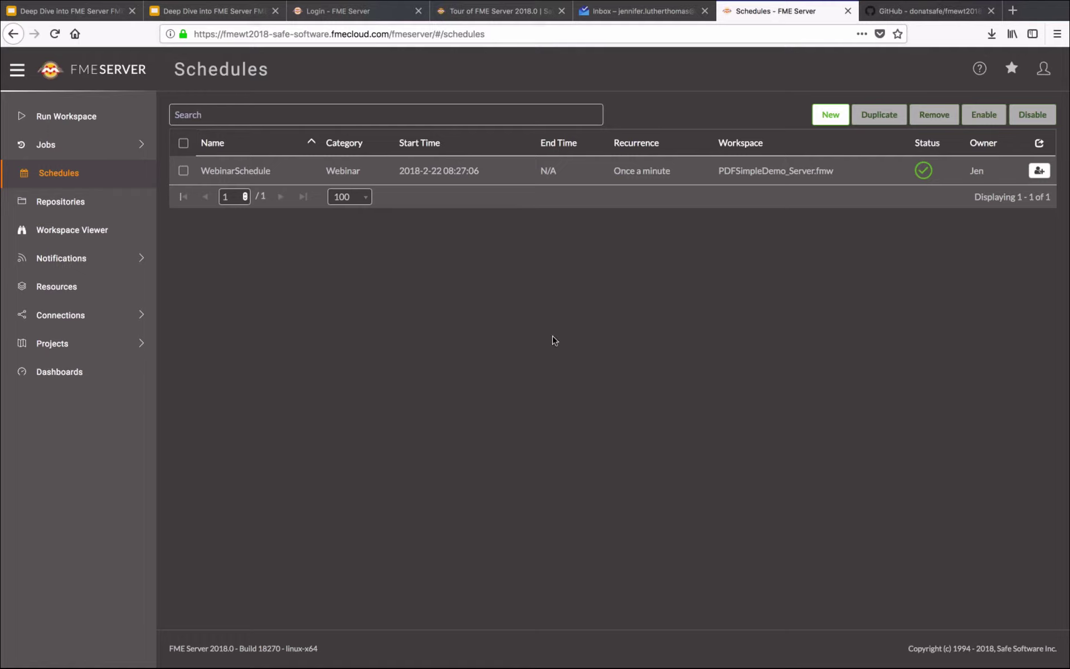
Step: View the completed jobs to check the scheduled workspace's run
click(141, 146)
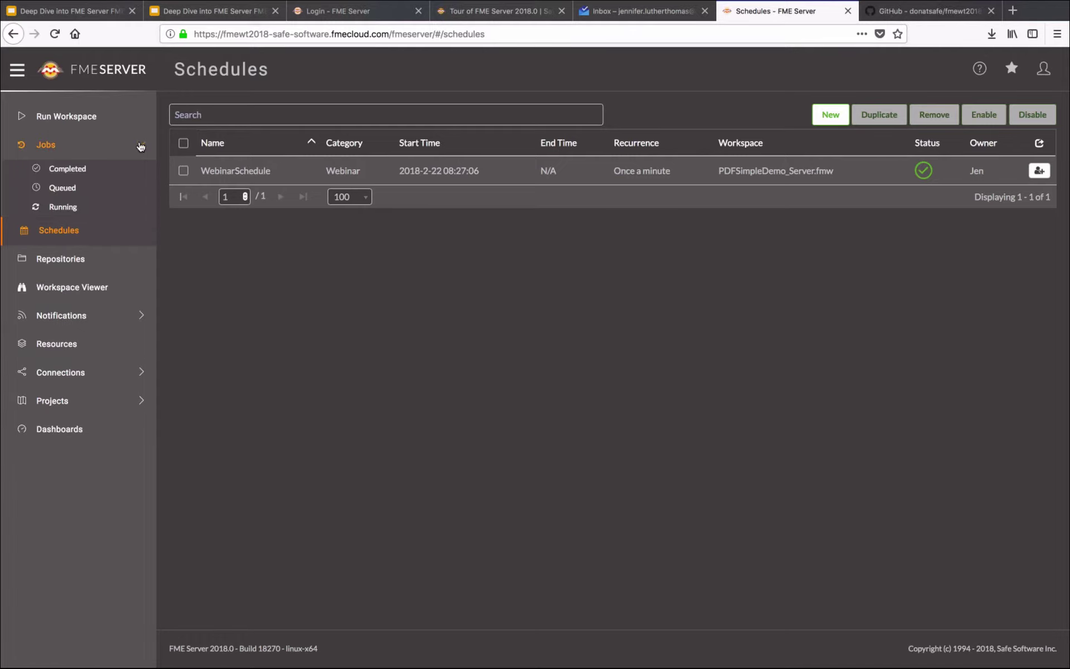
click(71, 170)
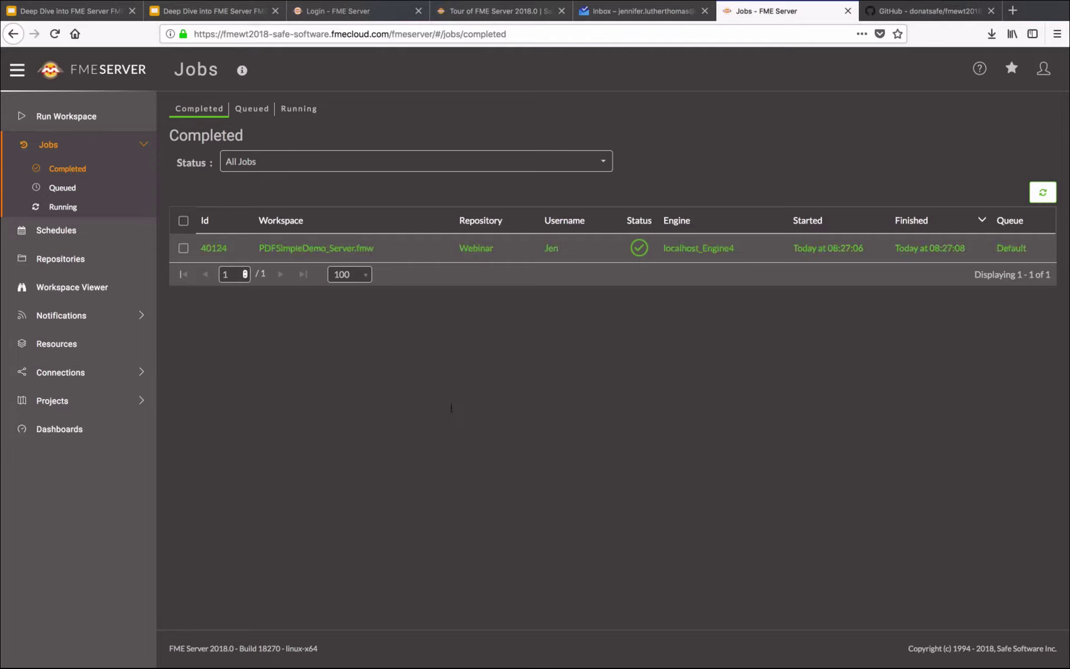
Step: Log out of the standard account and sign in with the administrator account's username and password, declining to save the login
click(1042, 73)
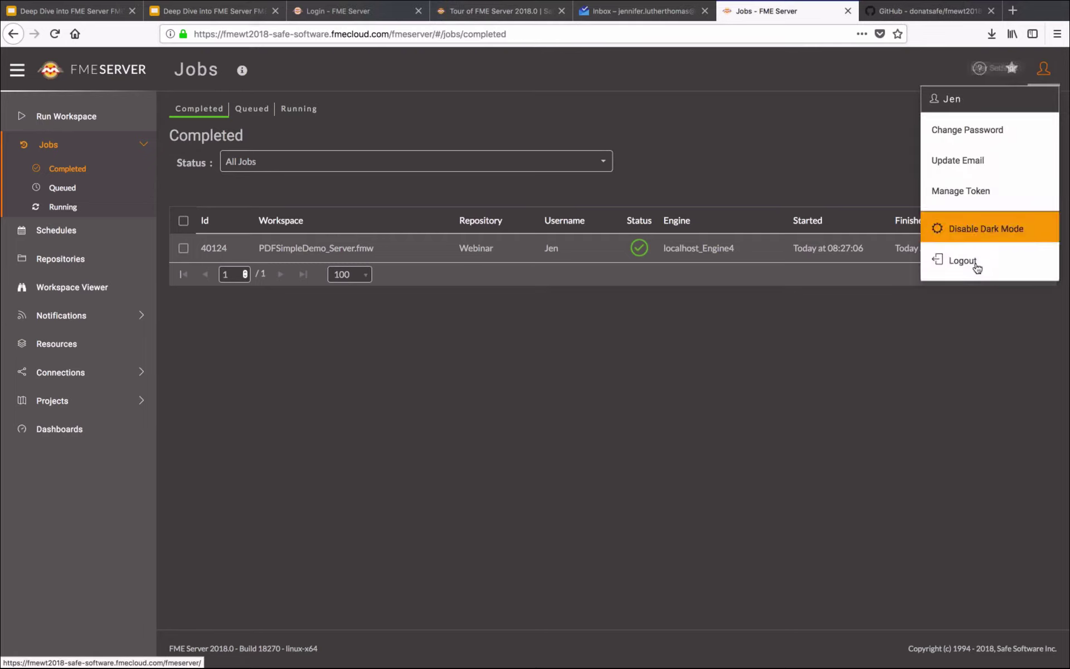
click(974, 264)
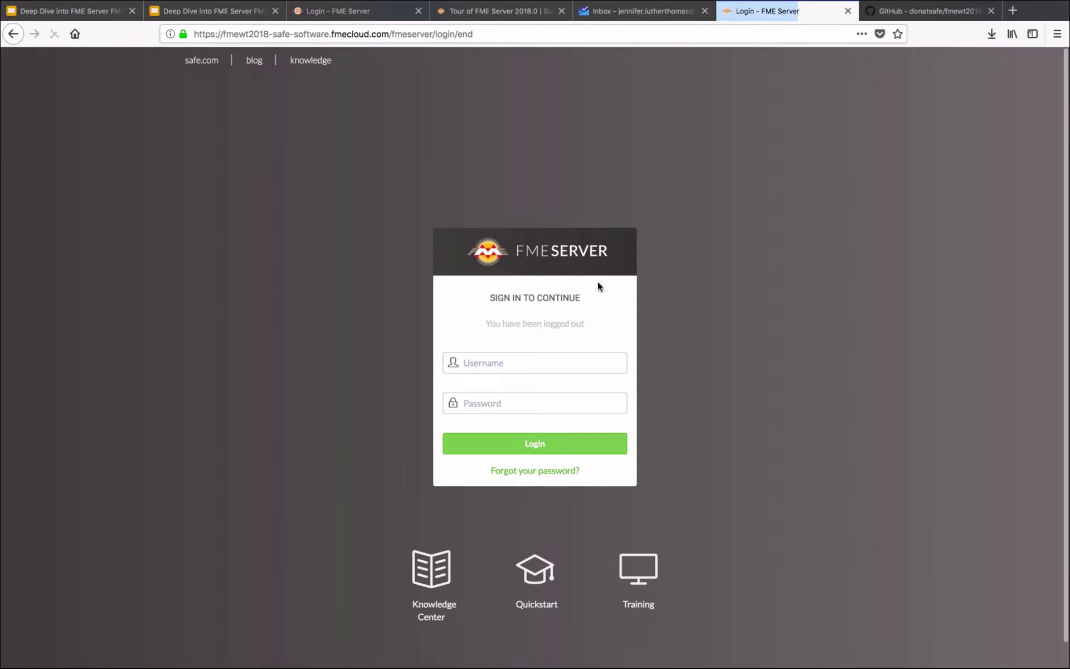
click(523, 368)
text(JenAdmin)
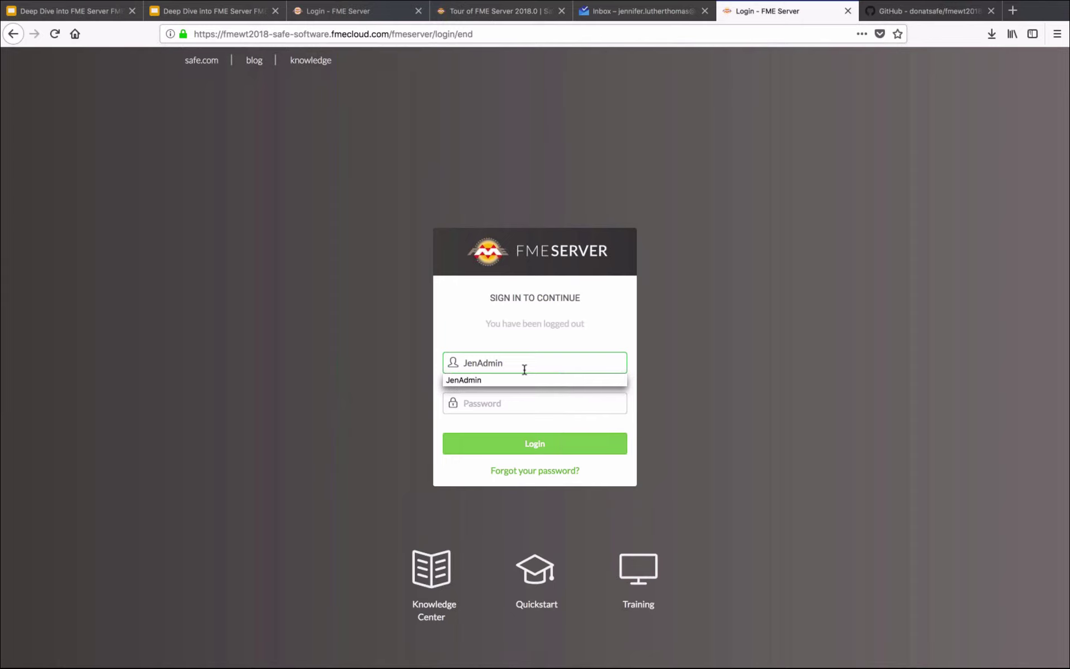
key(Tab)
text(******)
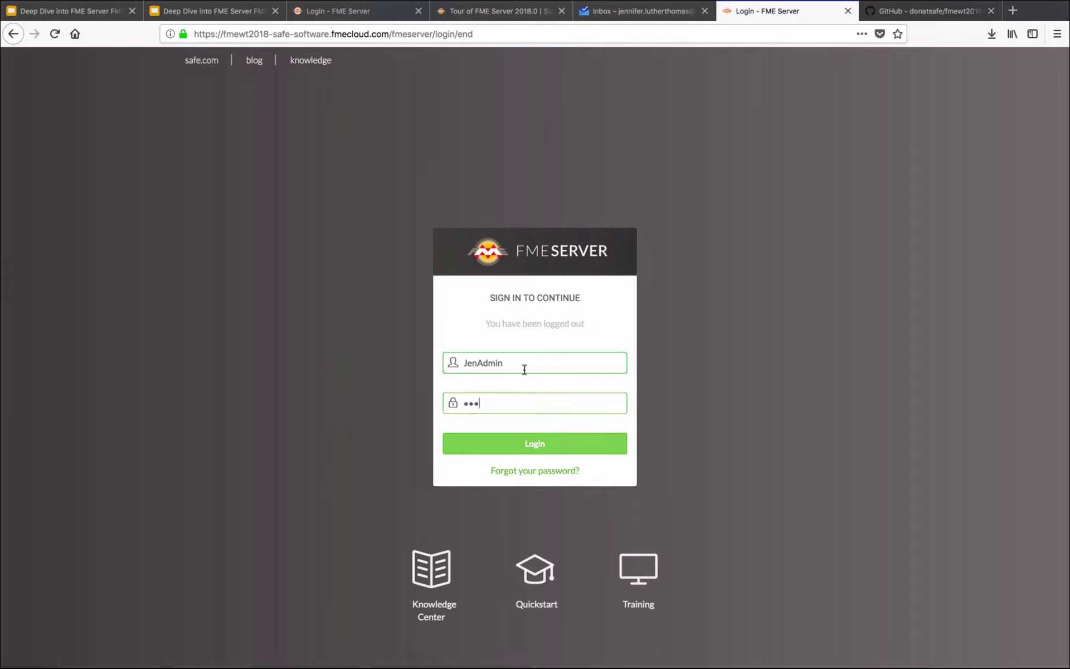
text(****)
click(518, 443)
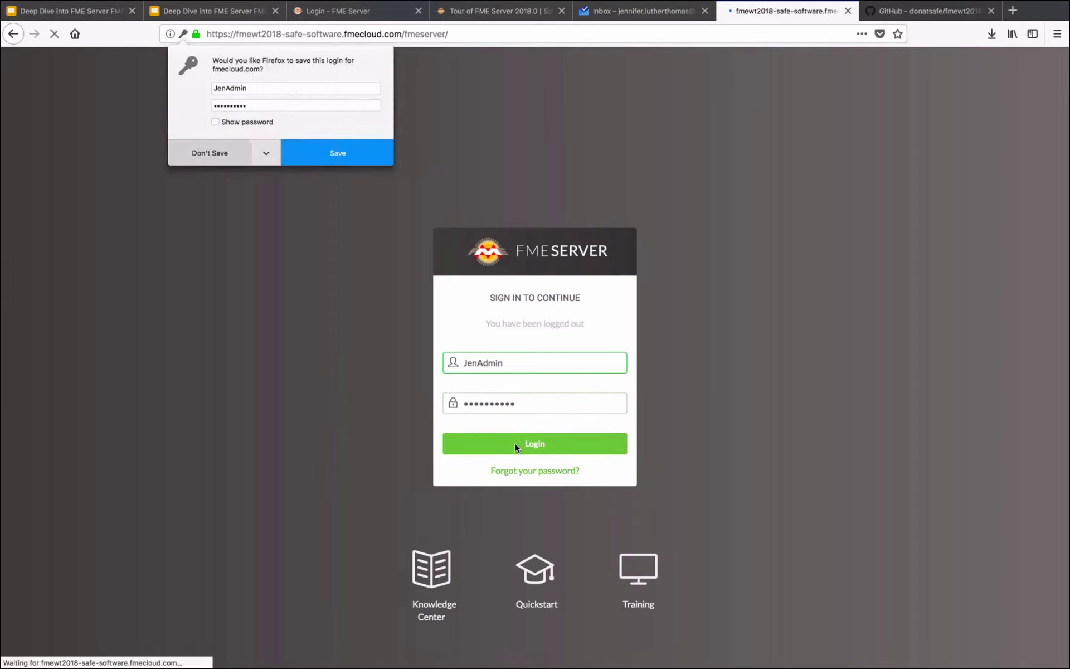
click(215, 153)
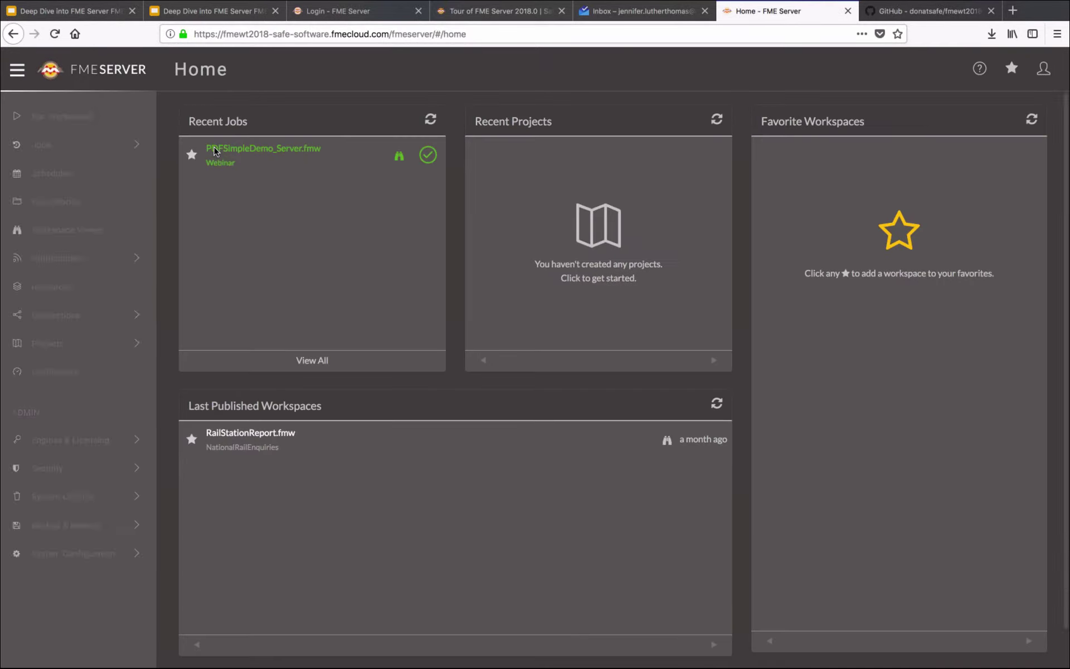
Step: View the completed jobs and filter them to those run by the standard user account
click(45, 144)
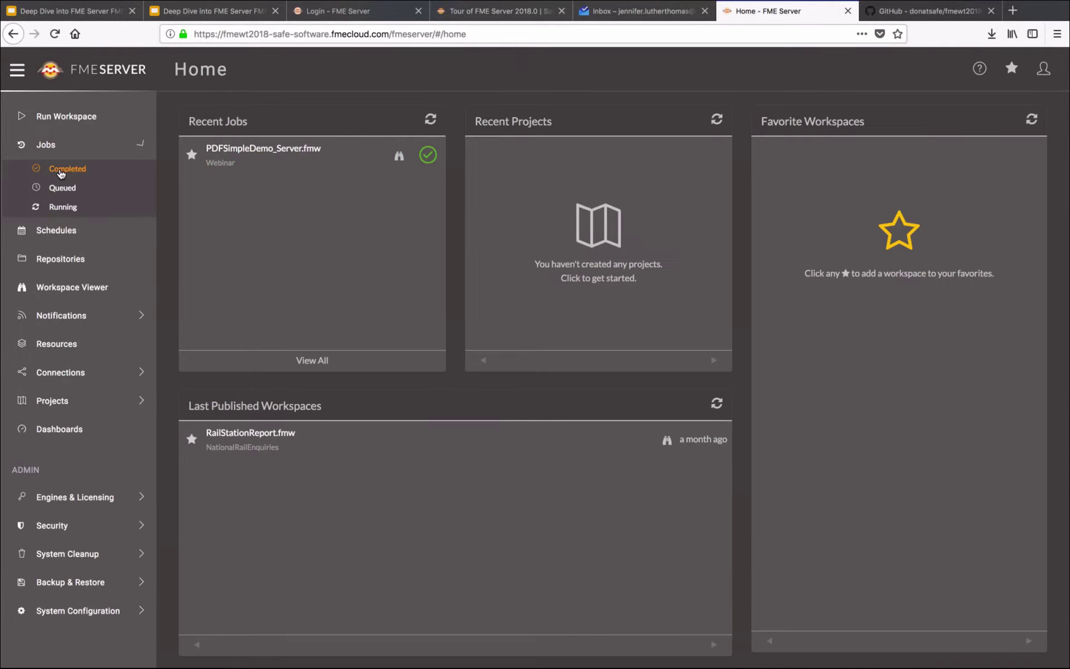
click(61, 173)
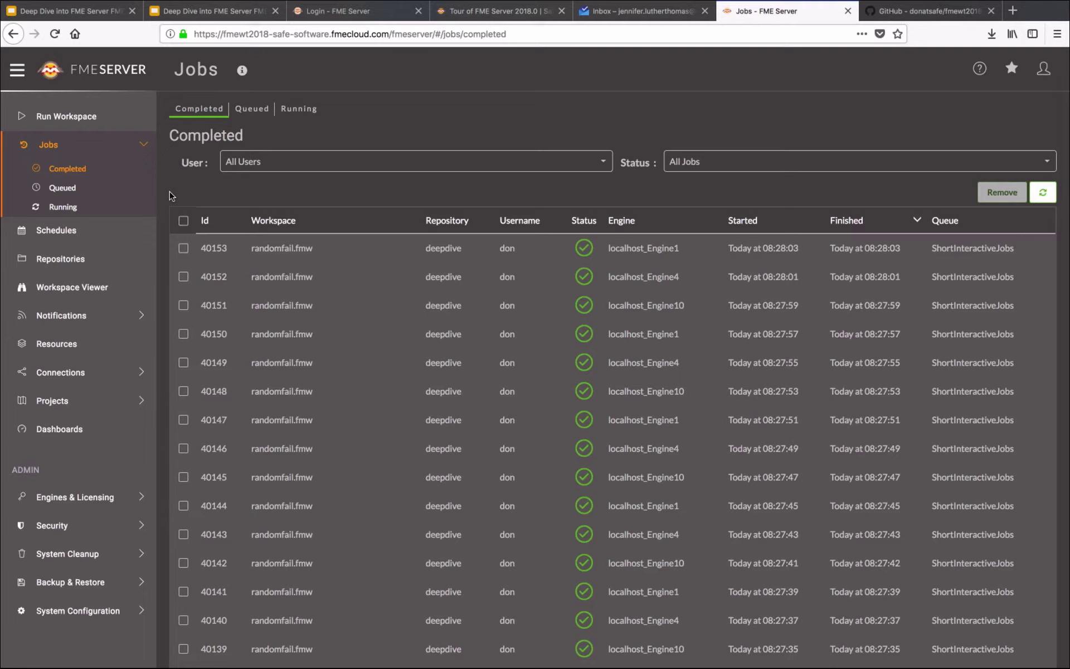
click(318, 162)
text(jen)
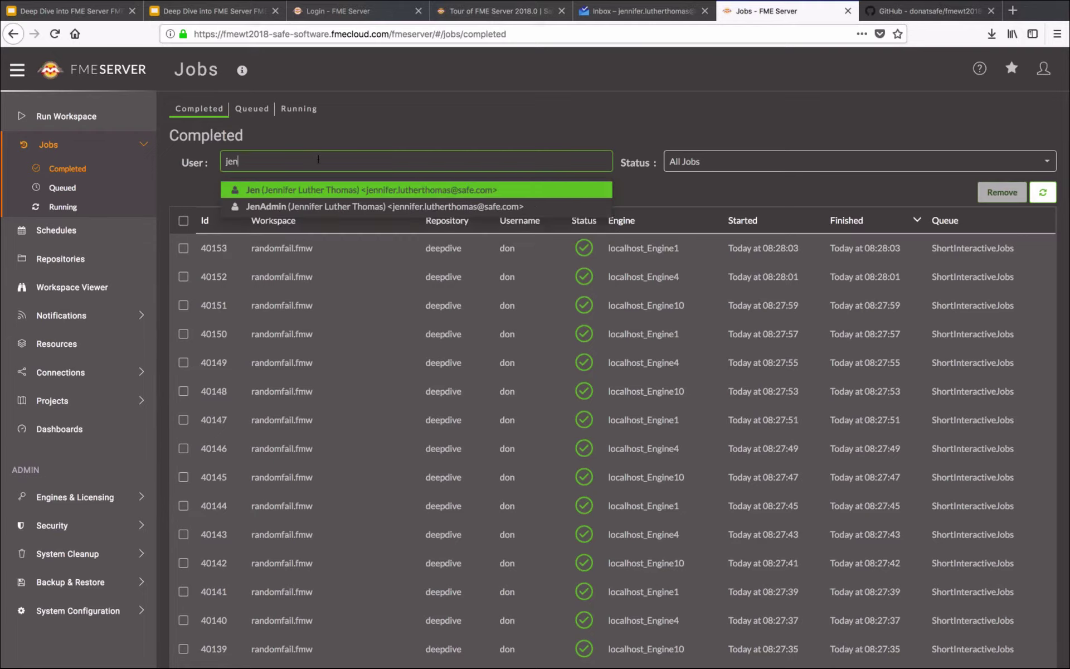
click(315, 190)
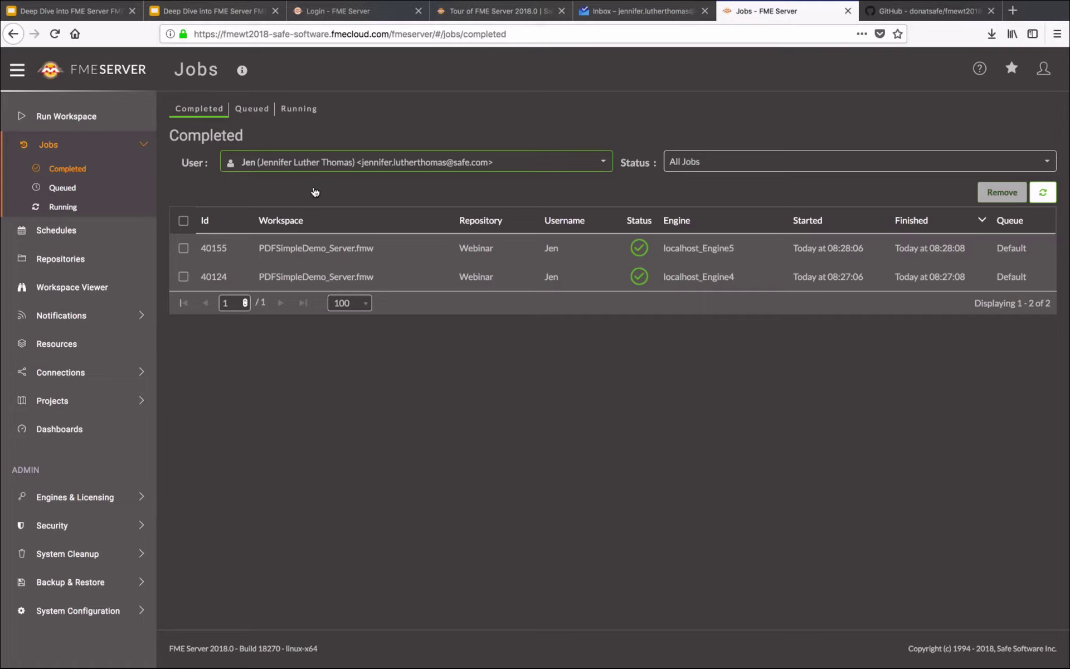
Step: Set the completed jobs list to show All Users and only Failed Jobs
click(328, 163)
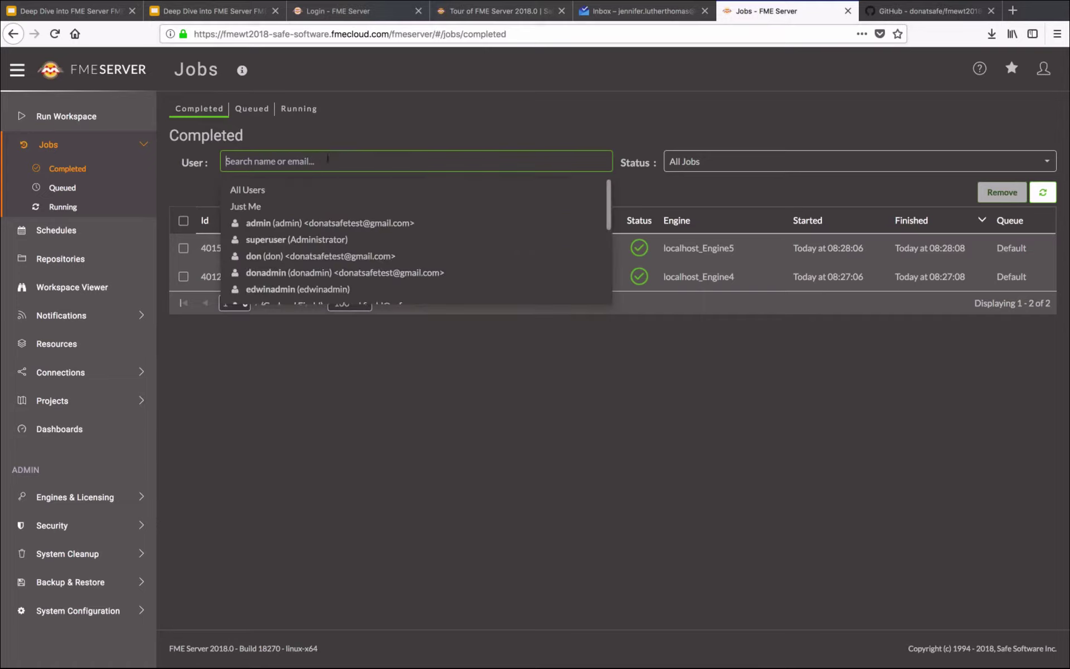
click(282, 196)
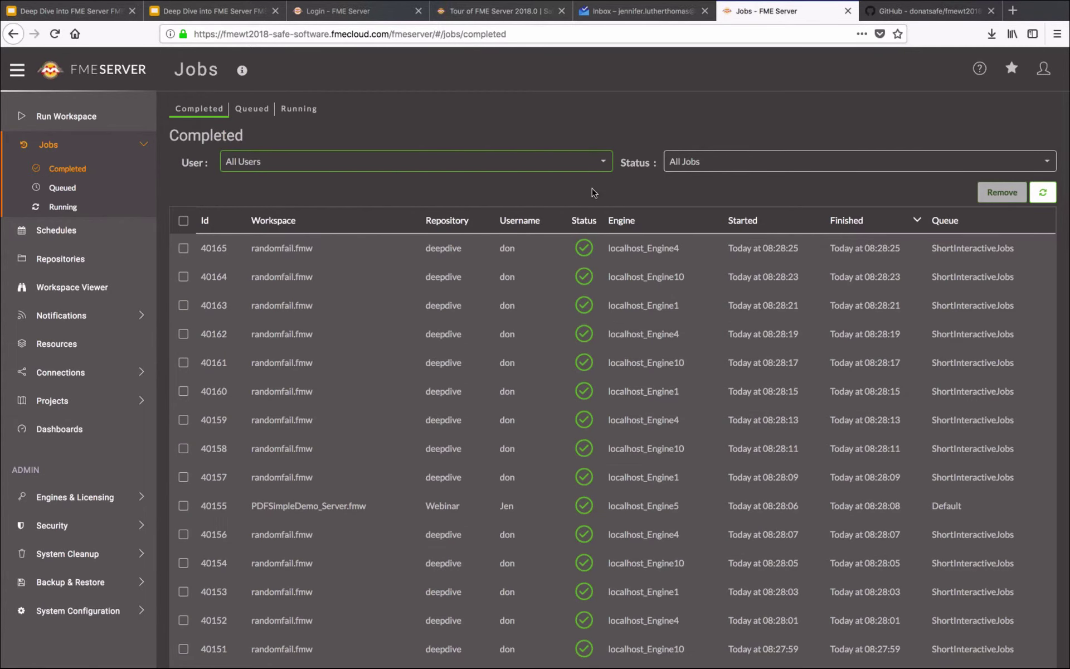
click(703, 162)
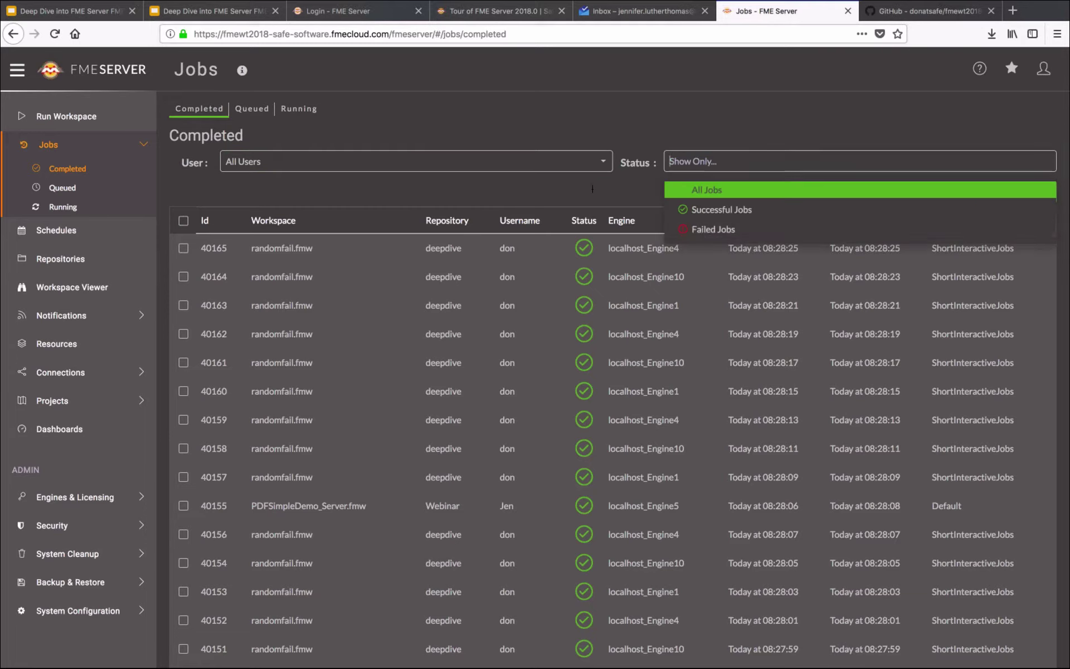
click(697, 230)
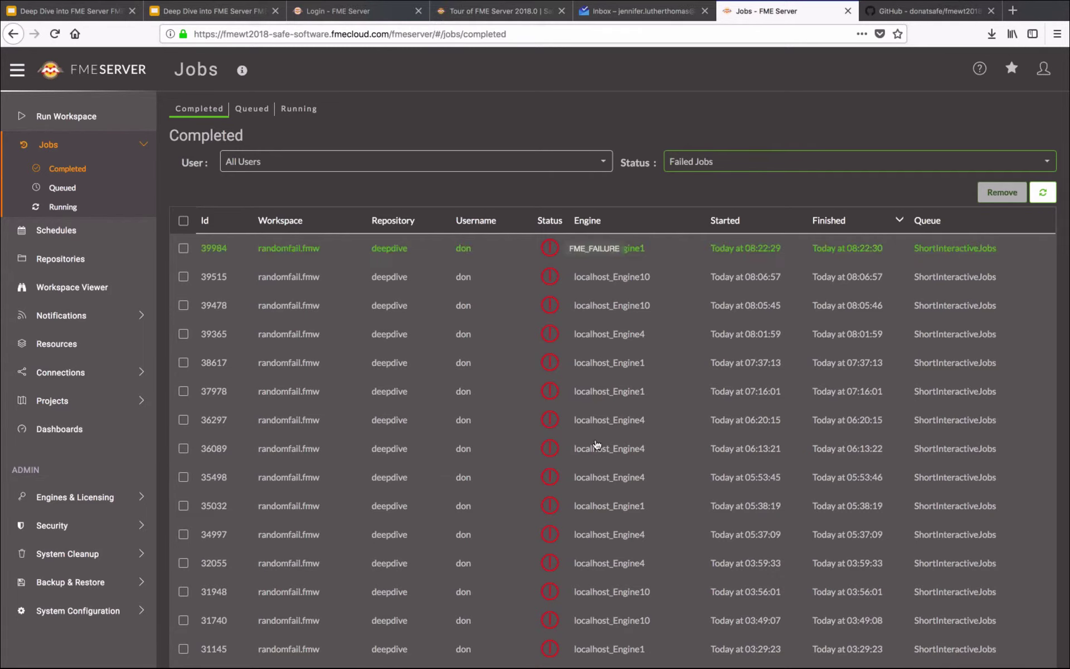
Step: Open the most recent failed randomfail.fmw job and examine its log for the cause of the failure
click(490, 253)
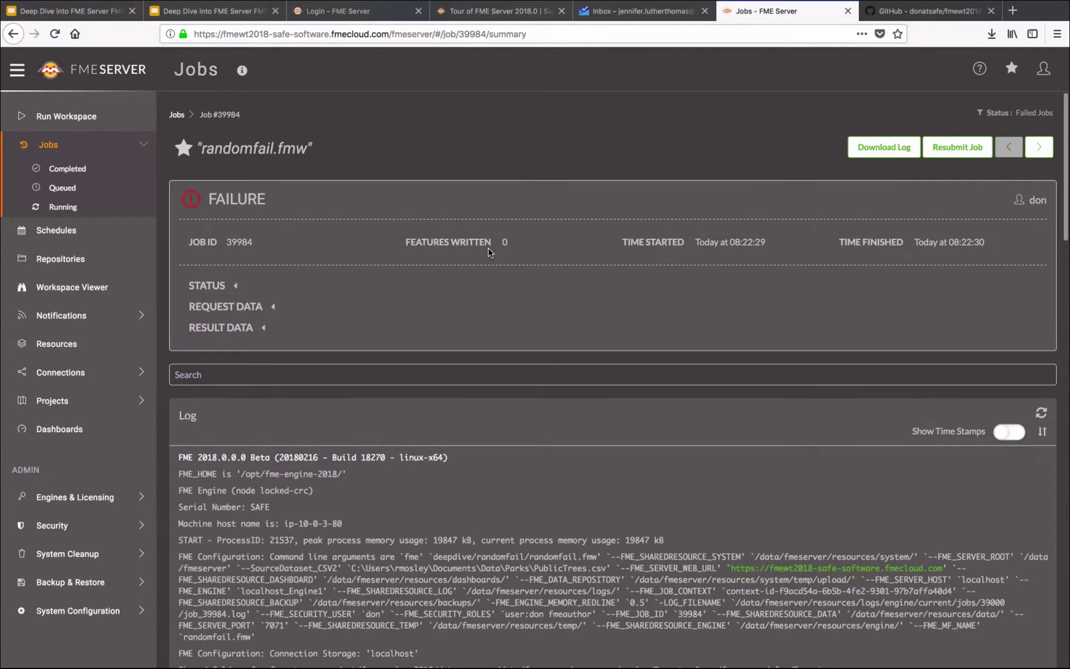
scroll(489, 253, down, 7)
scroll(489, 254, down, 15)
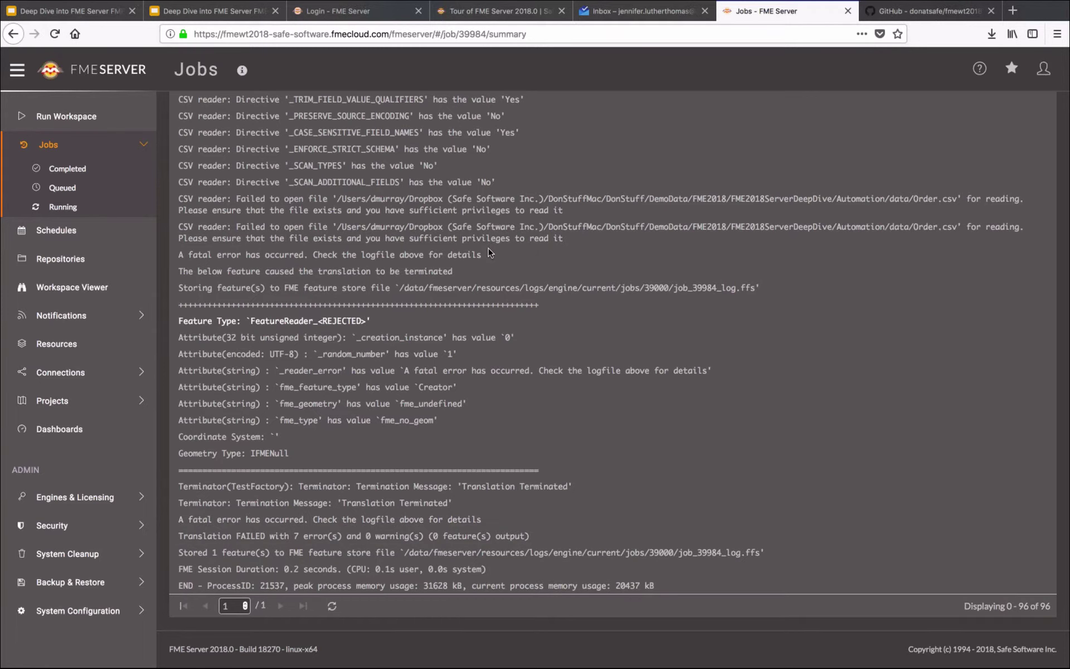
scroll(489, 249, up, 2)
scroll(488, 249, up, 2)
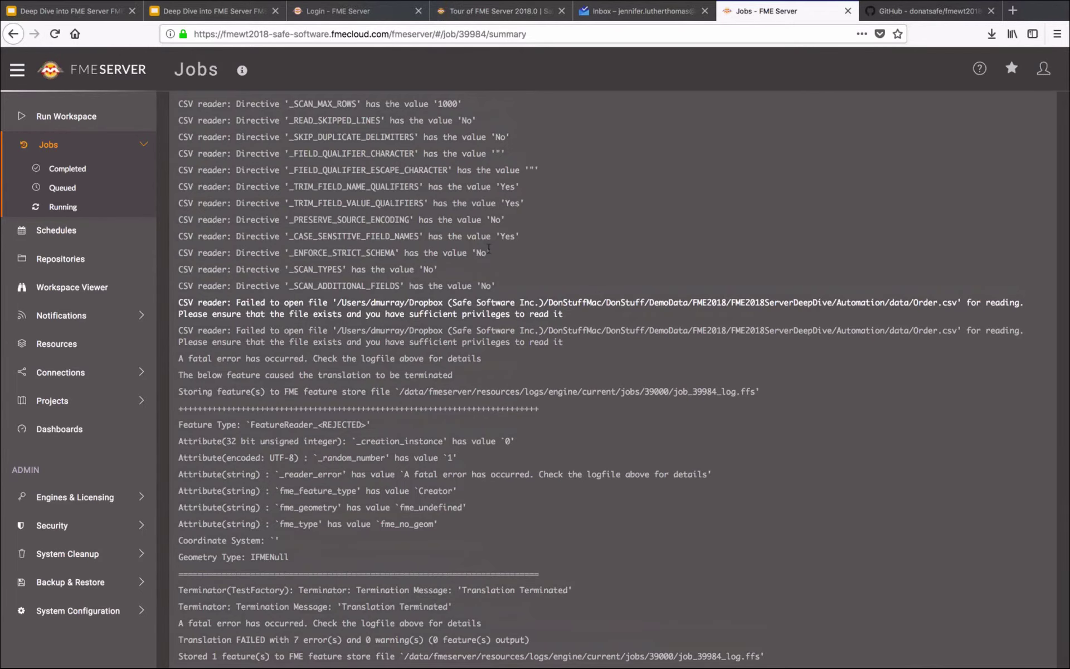
scroll(489, 249, up, 15)
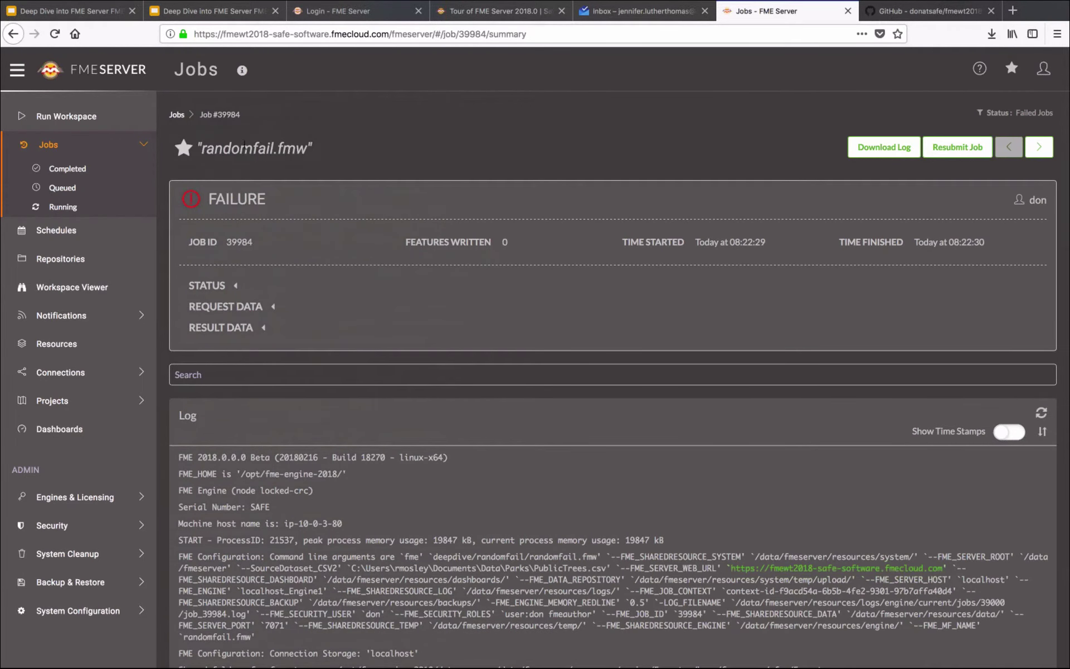
key(alt+Left)
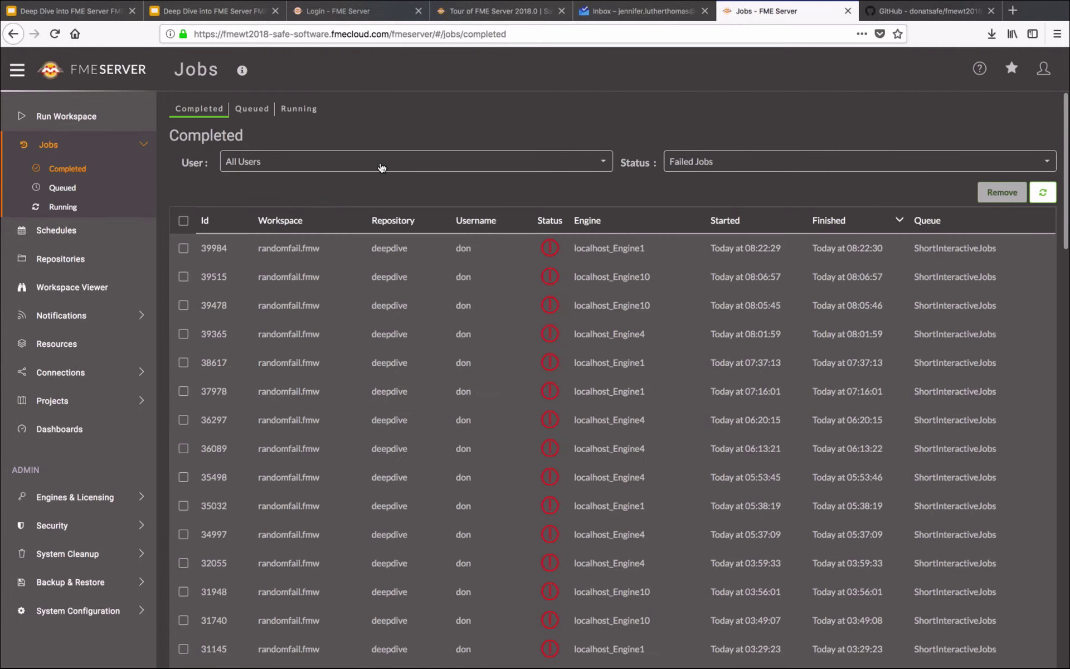
click(281, 252)
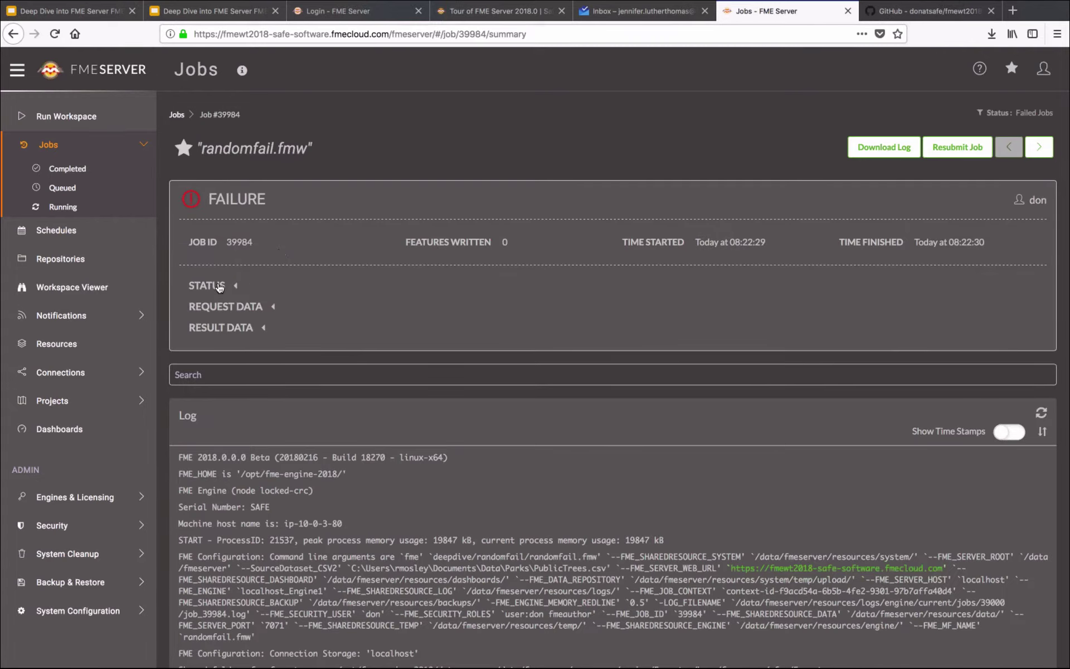
Step: Open randomfail.fmw from the deepdive repository in the Workspace Viewer, reloading the page to load the diagram
click(60, 259)
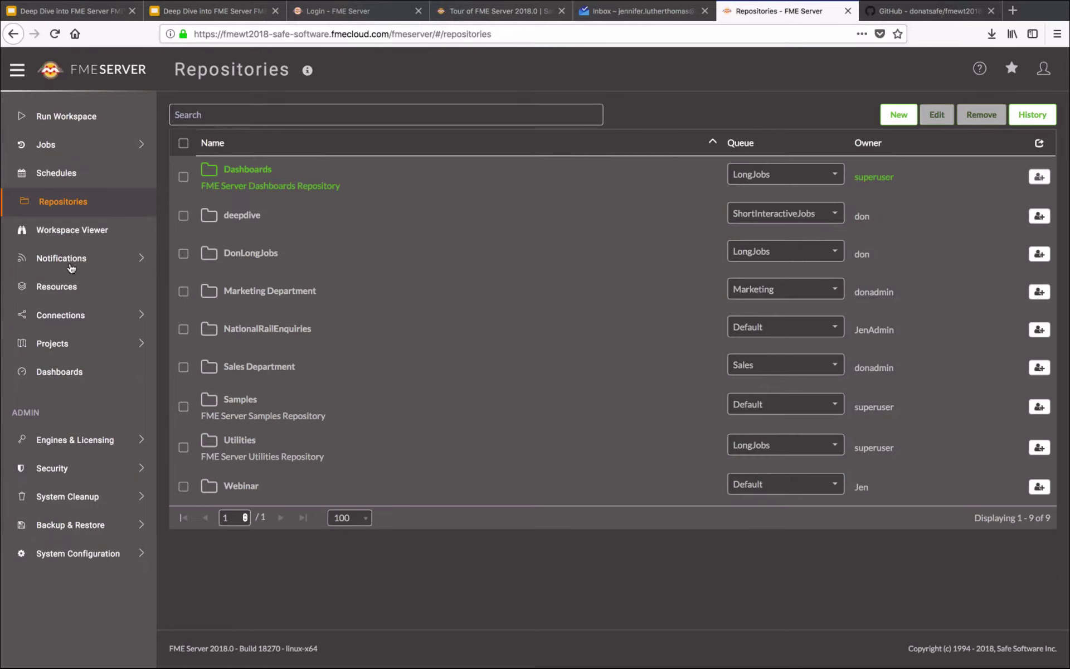
click(249, 218)
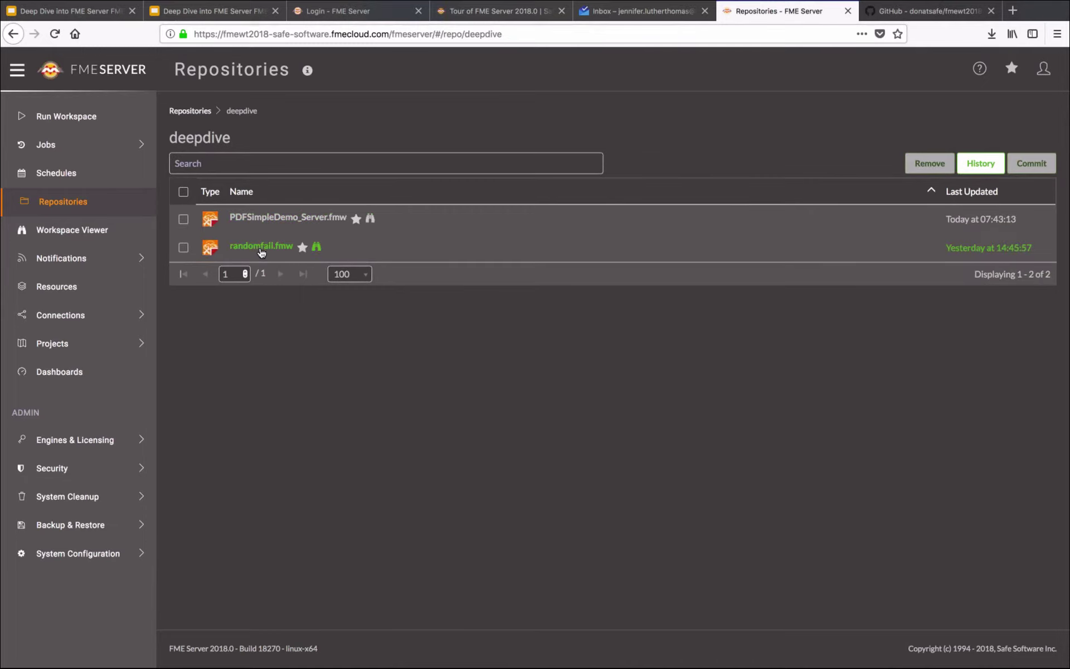
click(316, 248)
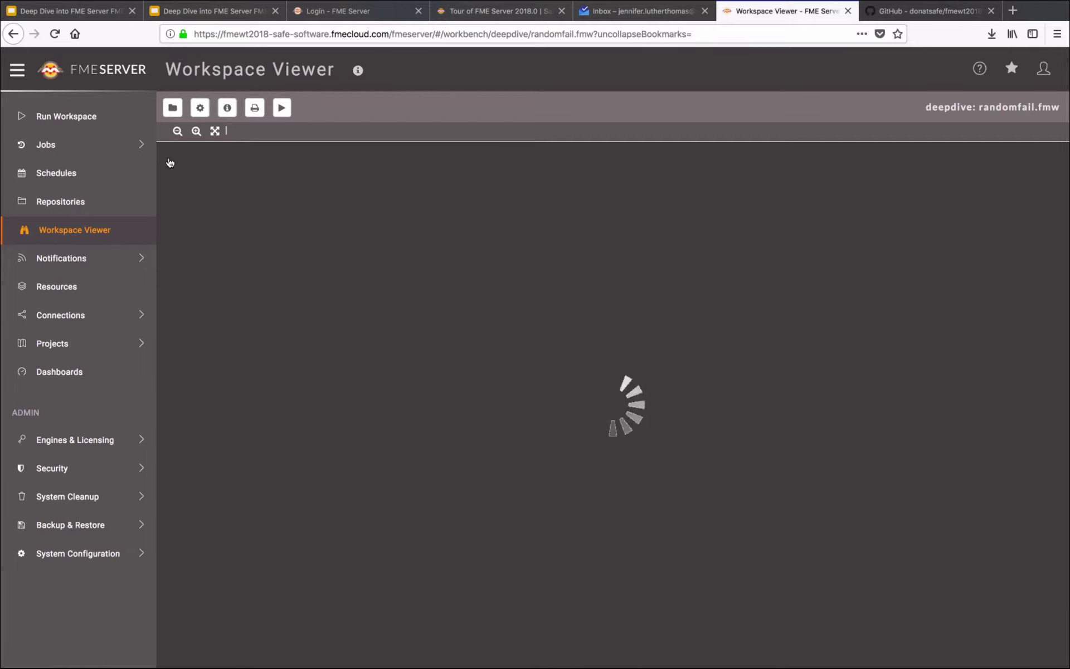
click(54, 34)
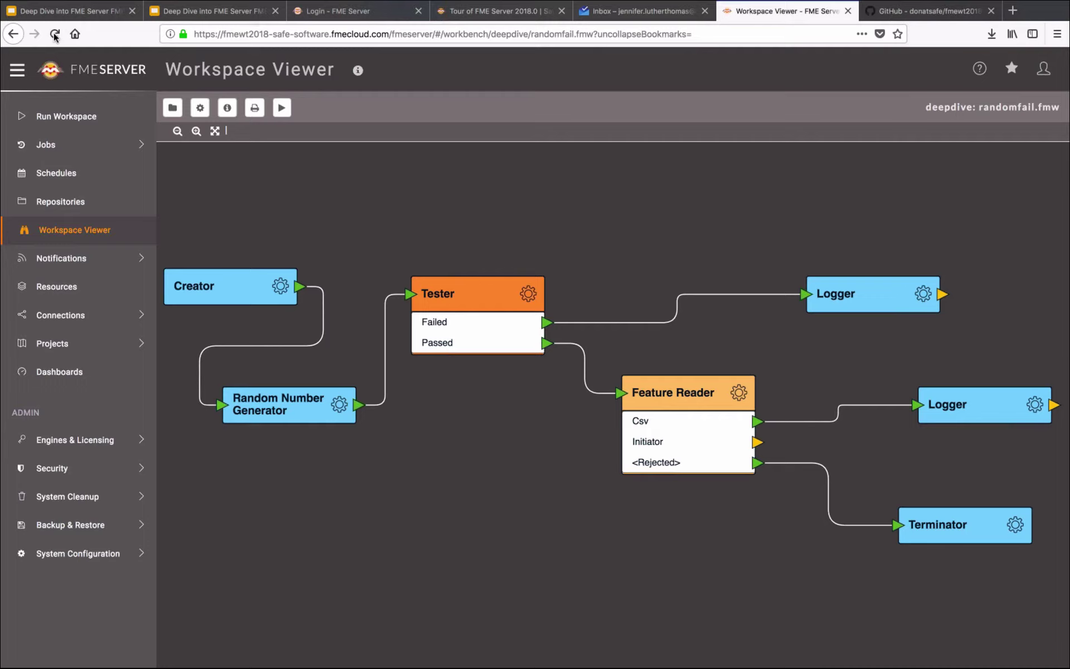
Step: Inspect the properties of the Tester and Random Number Generator transformers in the workspace
click(453, 295)
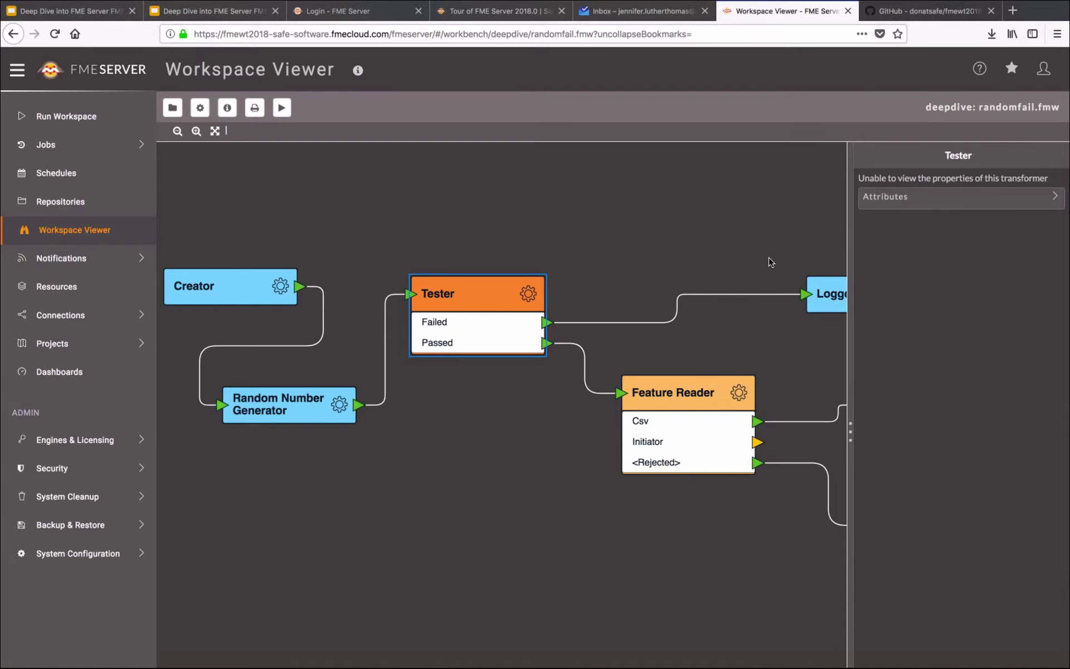
click(295, 412)
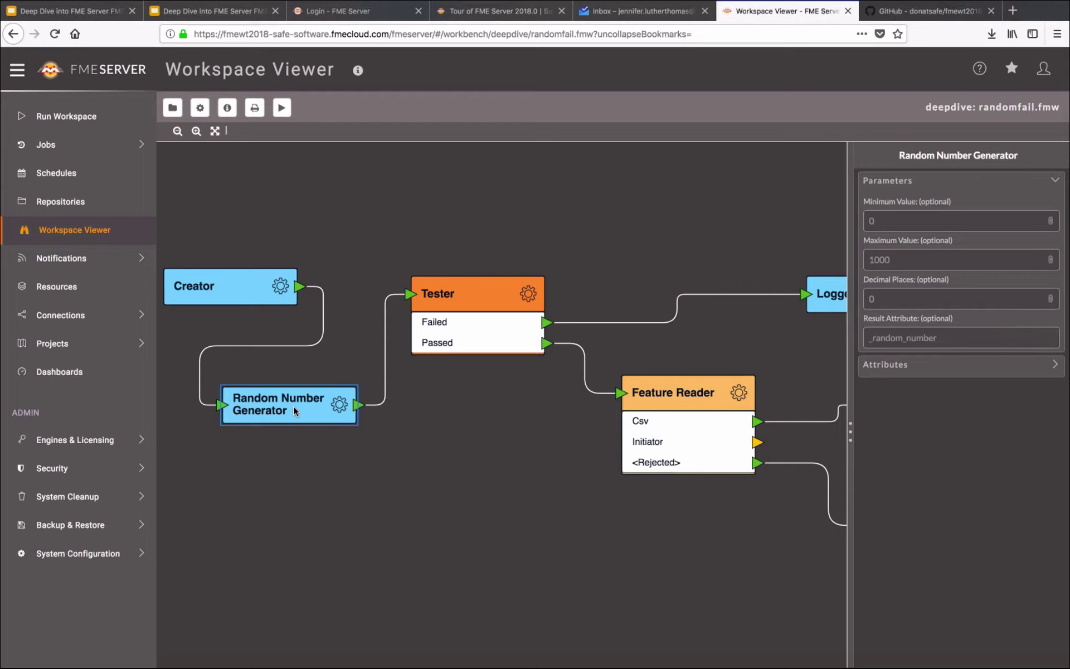
key(Tab)
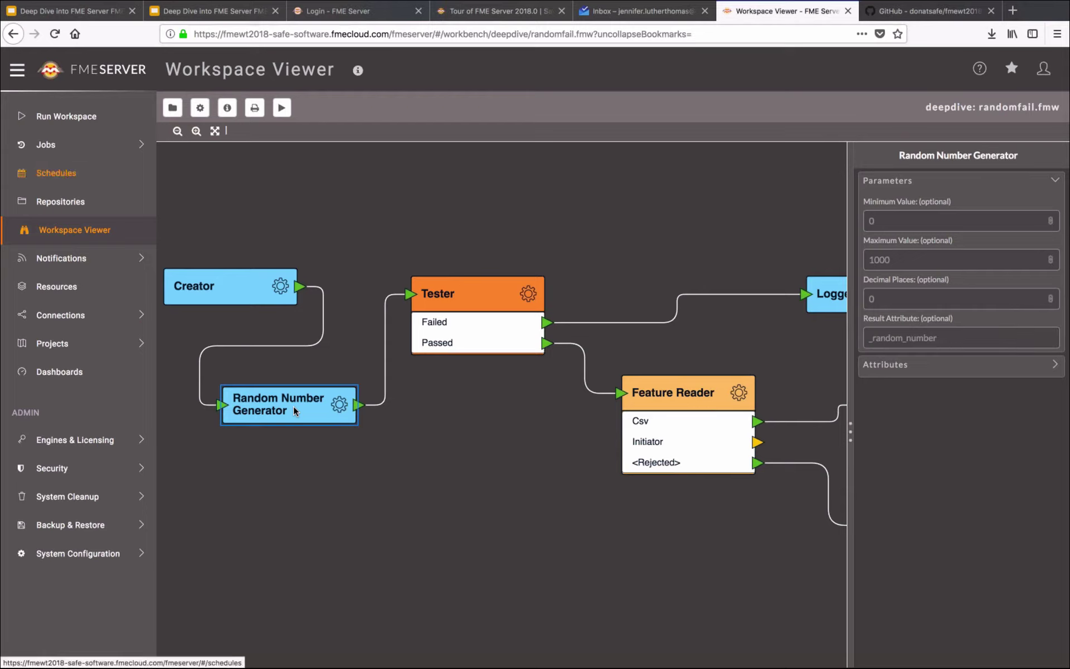
click(293, 406)
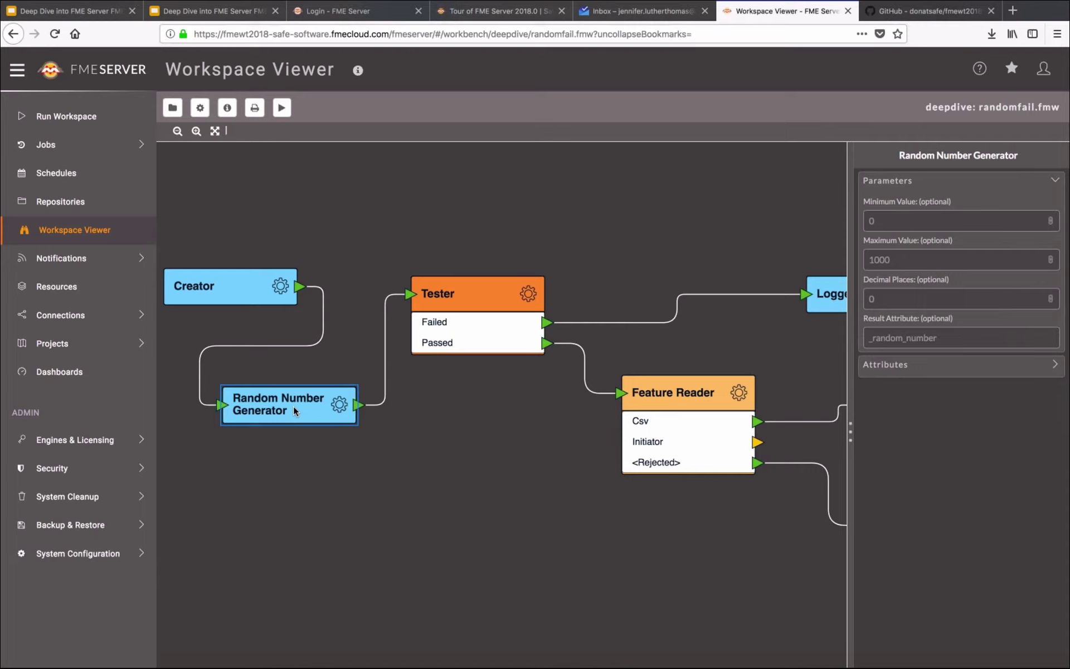
Step: Open the engine configuration and examine the queues with their assigned repositories, engines and priorities
click(119, 442)
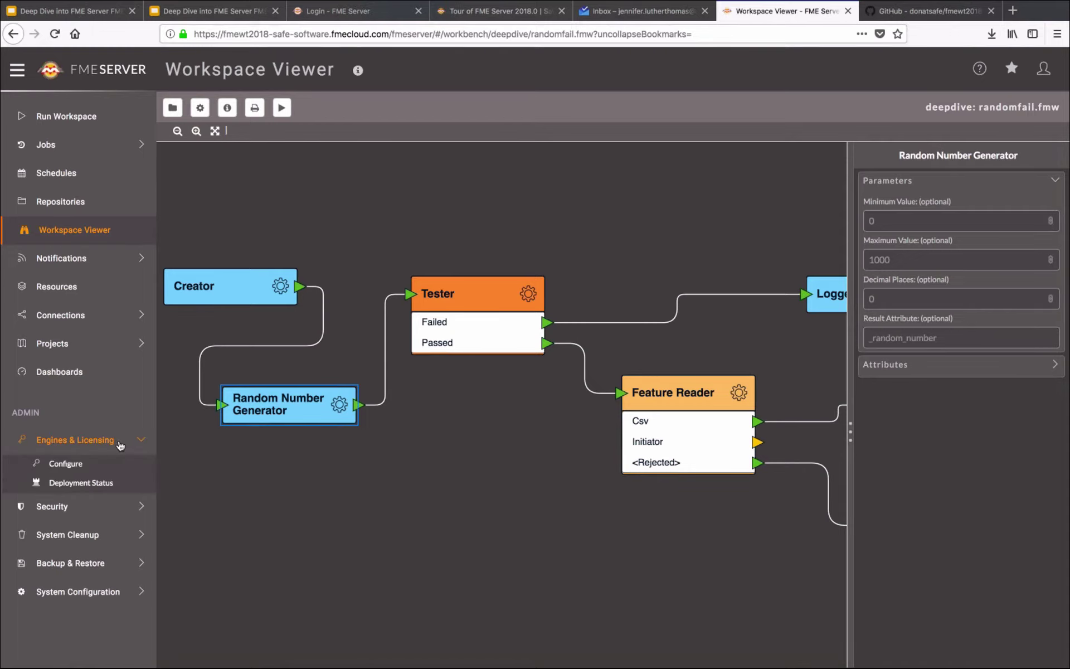
click(83, 466)
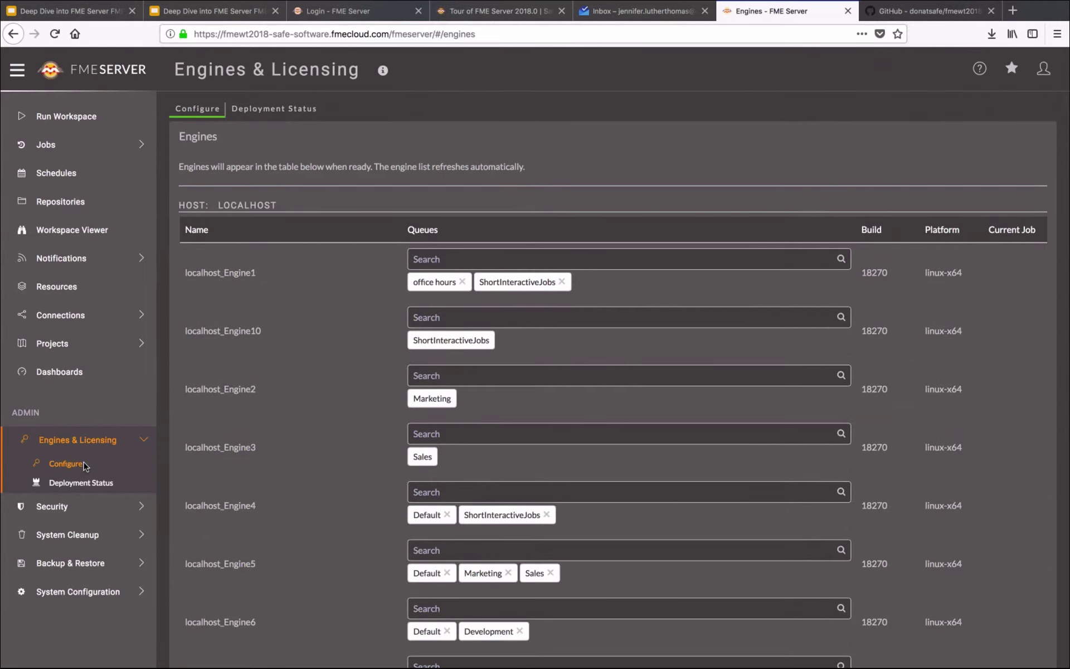
scroll(84, 466, down, 15)
scroll(84, 463, down, 10)
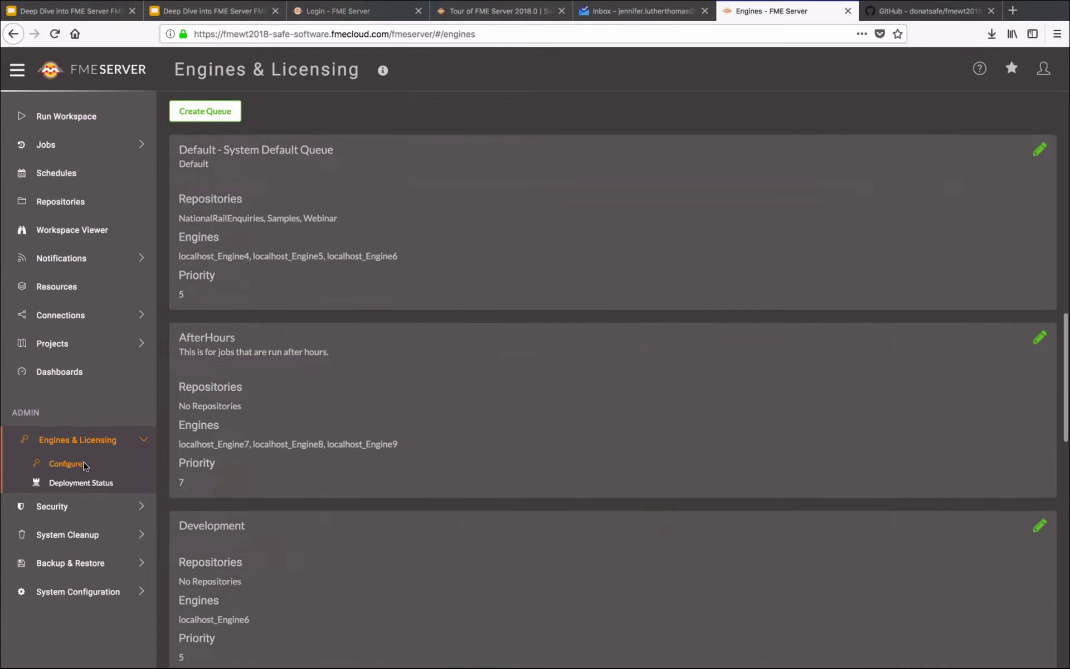
scroll(84, 466, down, 8)
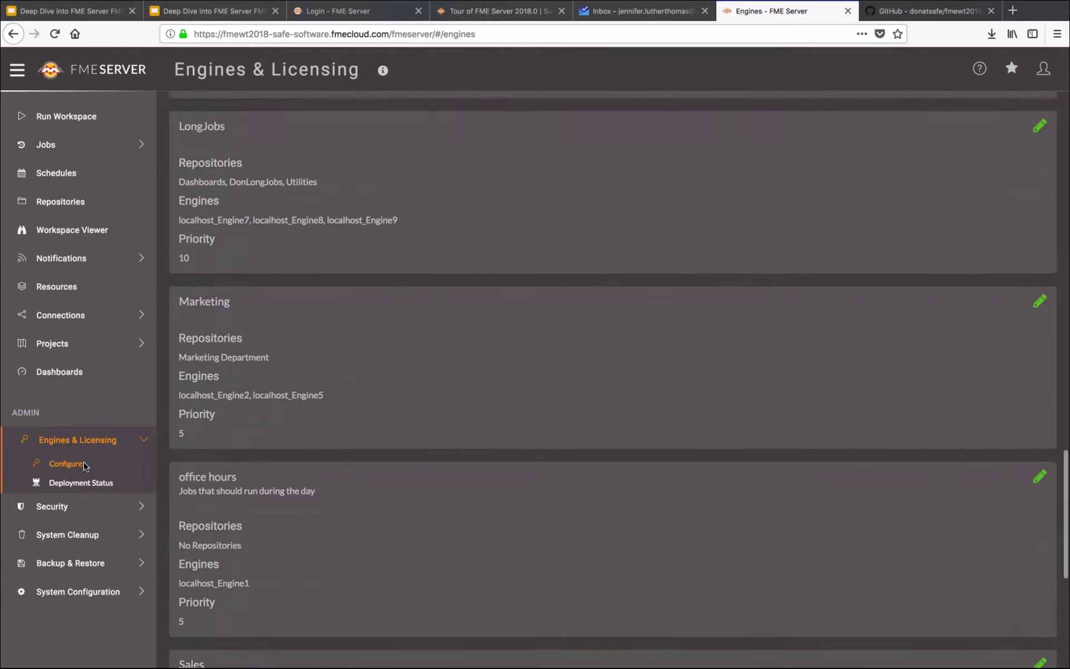
scroll(84, 465, down, 3)
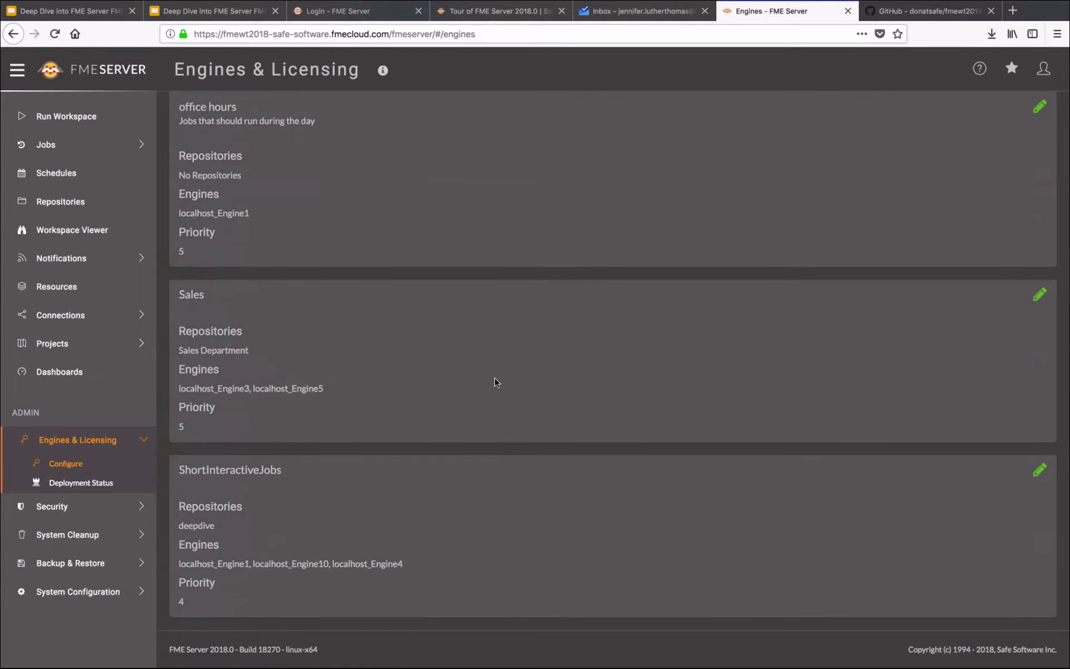
scroll(496, 382, up, 5)
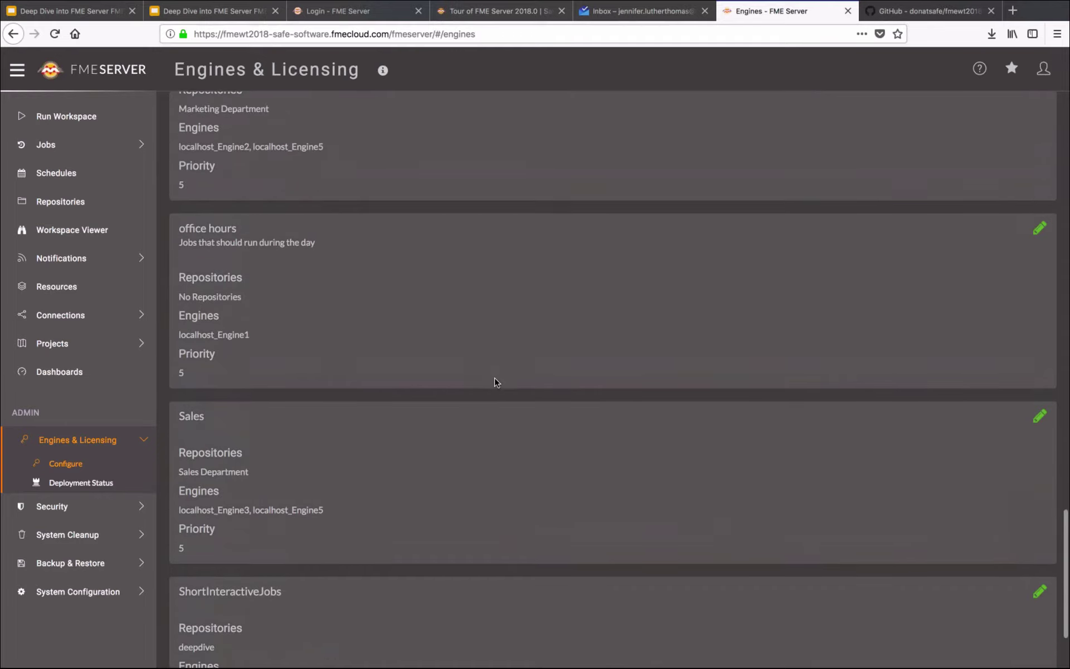
scroll(590, 262, up, 6)
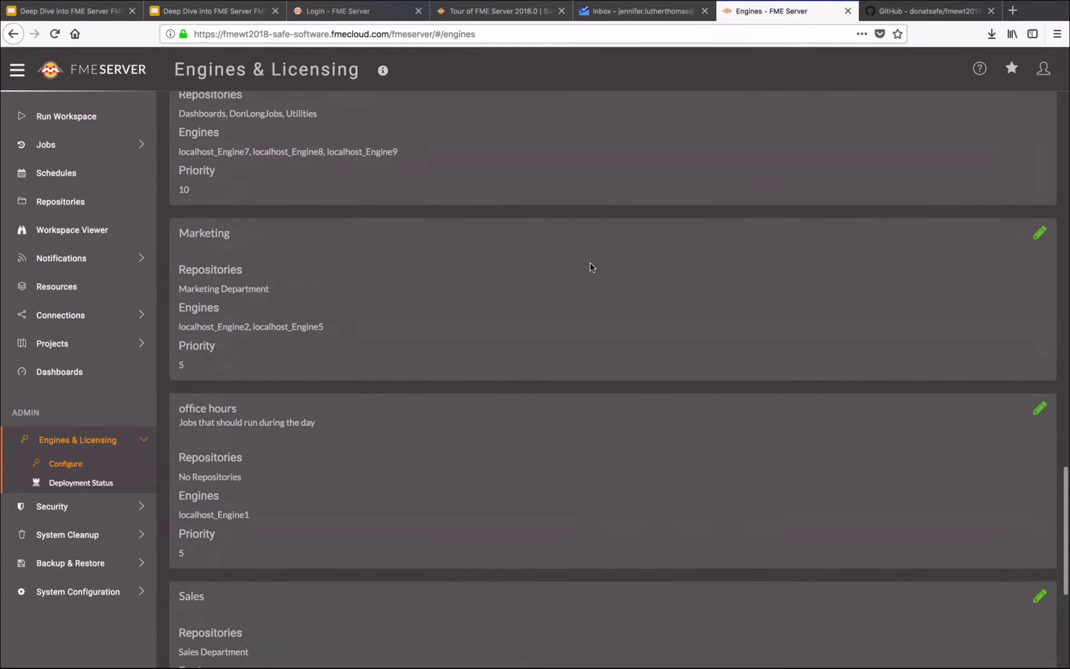
Step: Examine which queues each engine serves, the engine hosts and the queue definitions, and open the repositories list with its queue assignments
scroll(590, 263, up, 5)
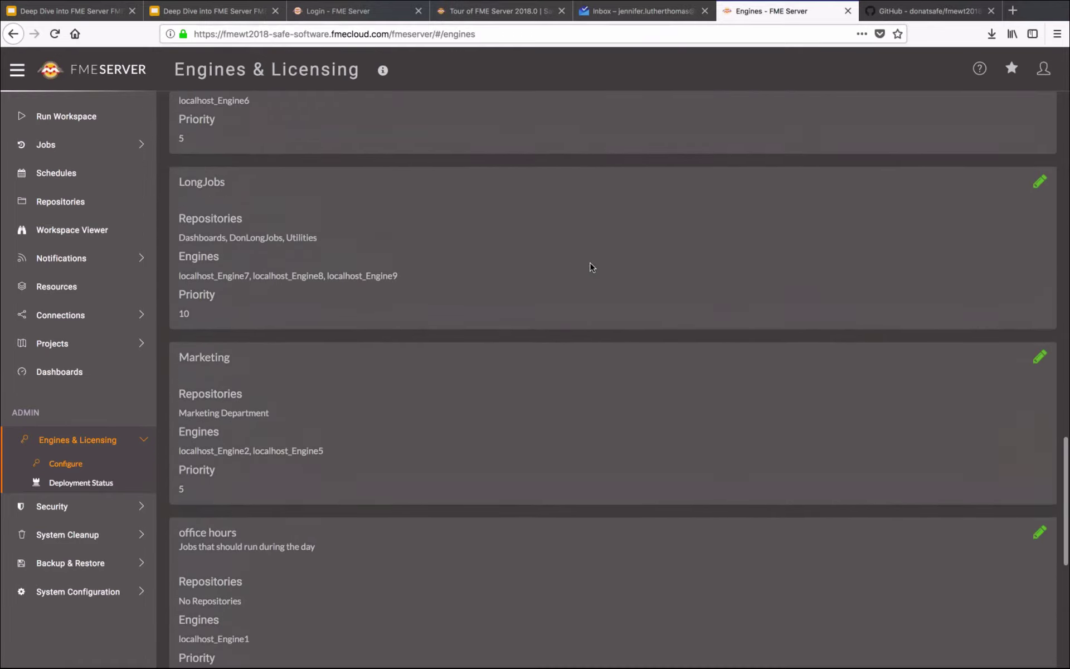
scroll(590, 264, up, 1)
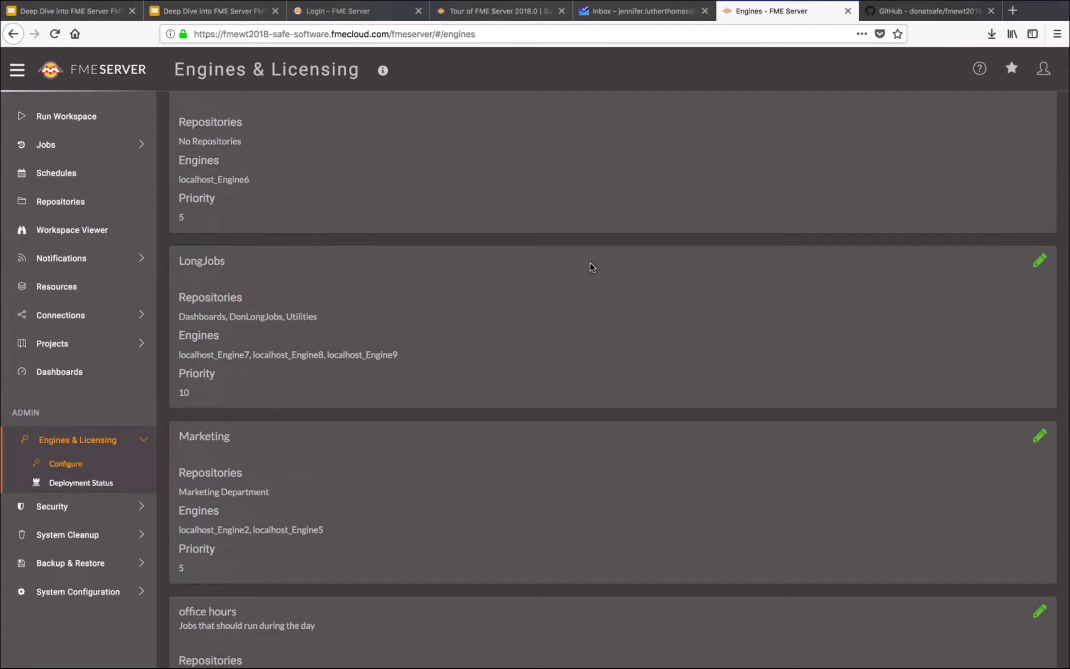
scroll(592, 267, down, 1)
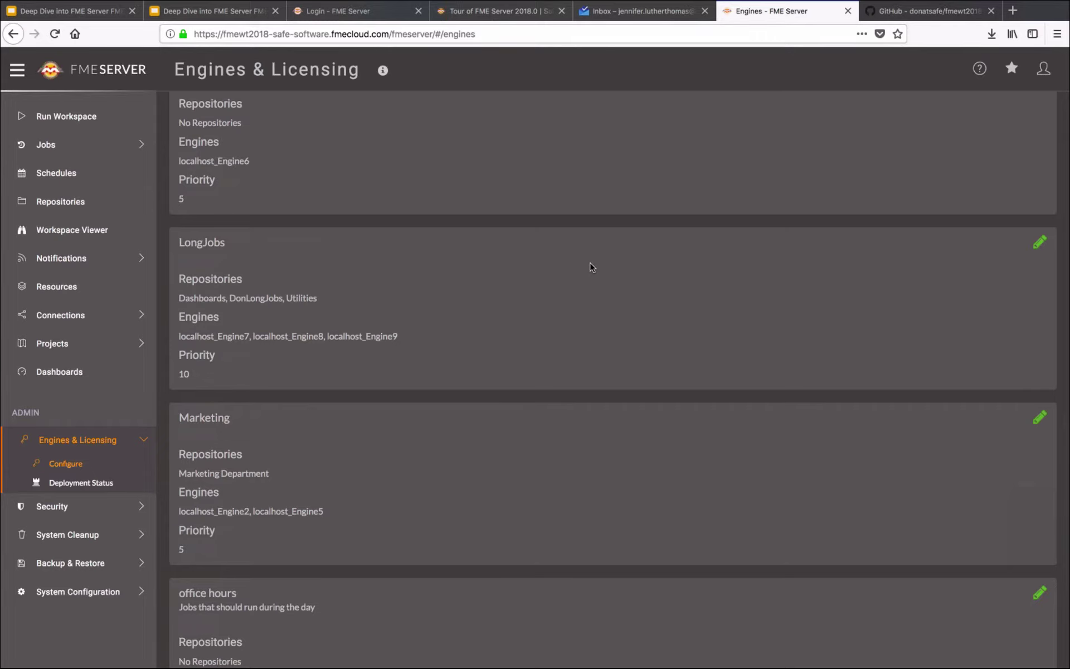
scroll(450, 349, up, 5)
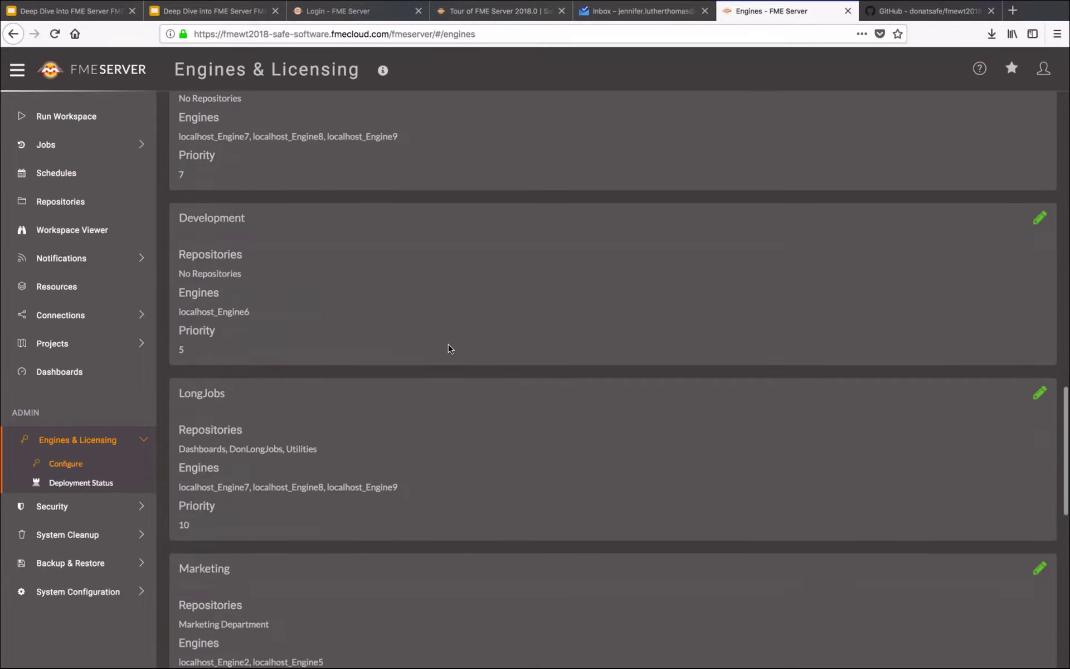
scroll(450, 349, up, 20)
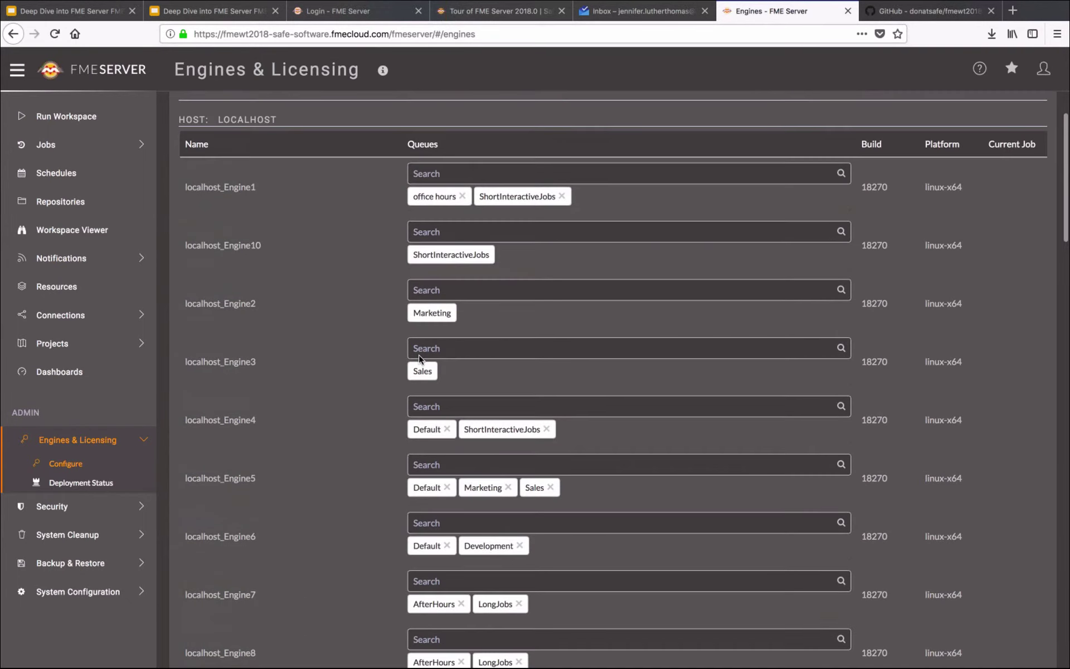
scroll(420, 358, up, 1)
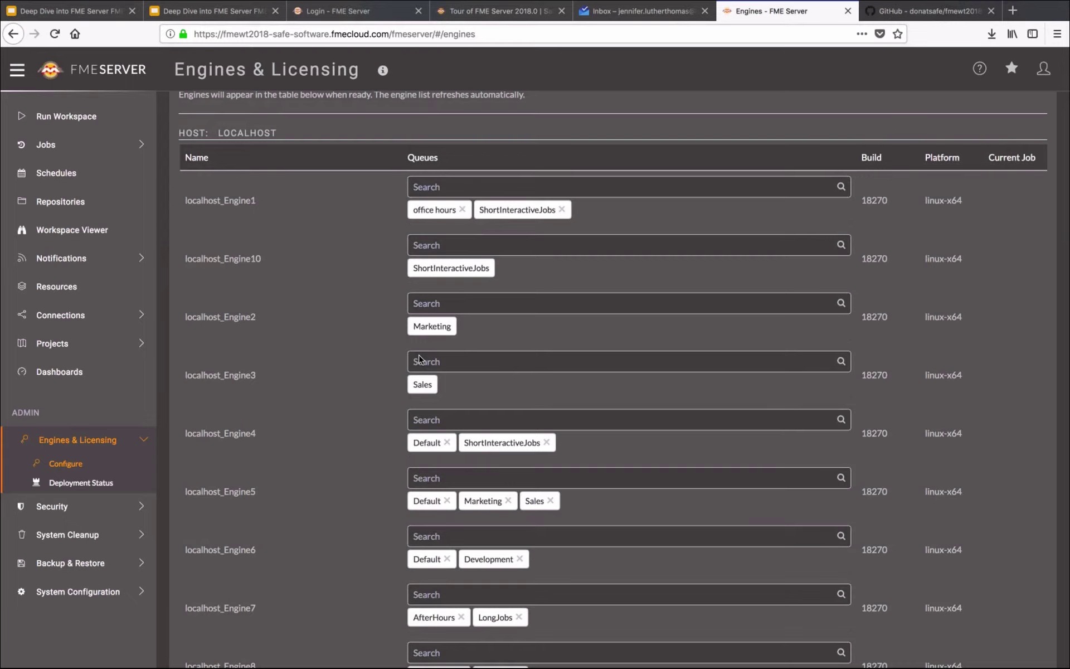
scroll(420, 359, down, 4)
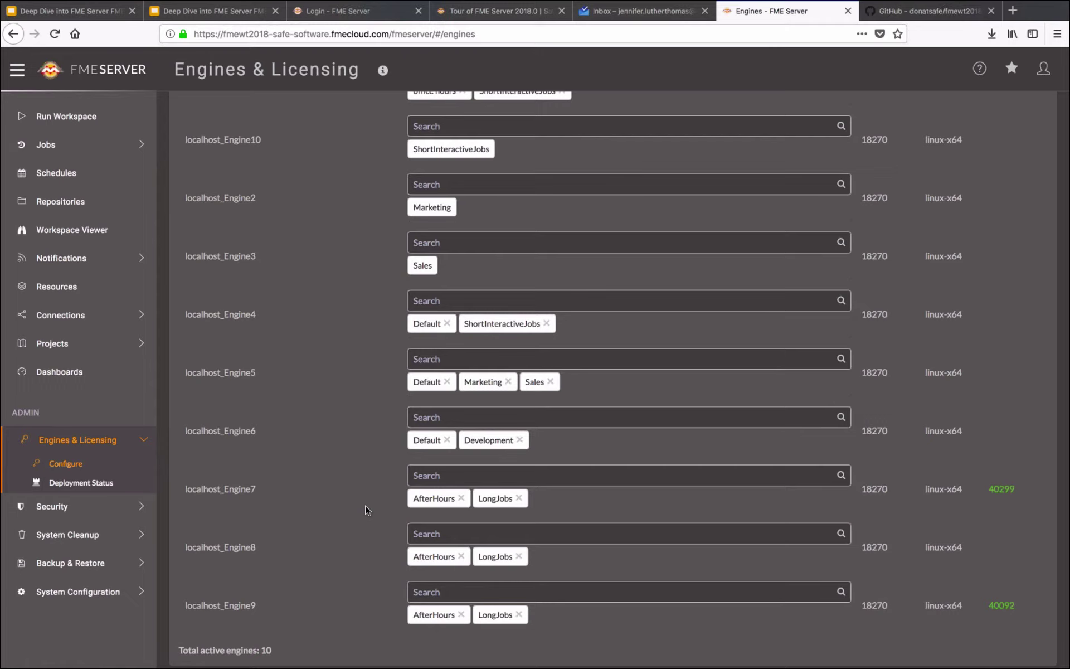
scroll(366, 508, up, 5)
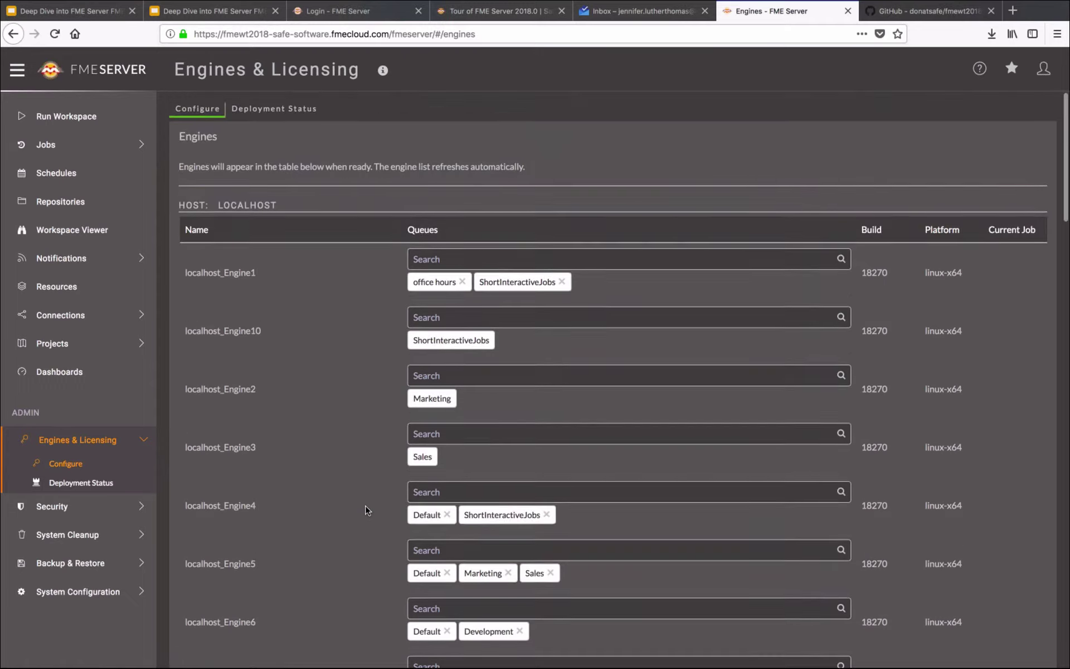
scroll(366, 508, down, 2)
scroll(366, 505, down, 9)
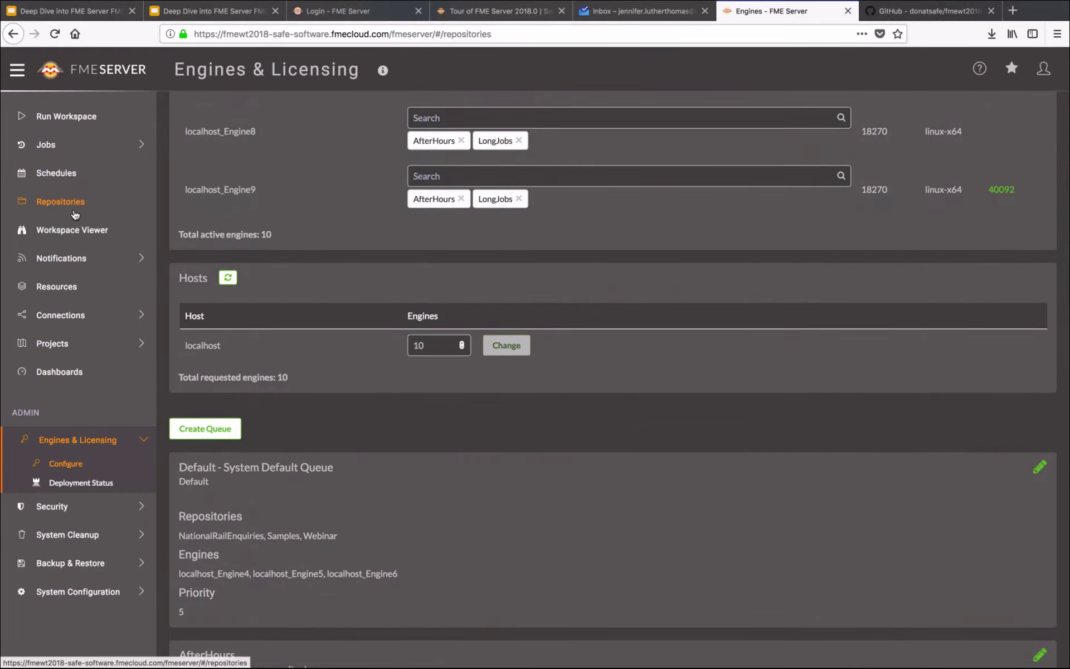
click(75, 213)
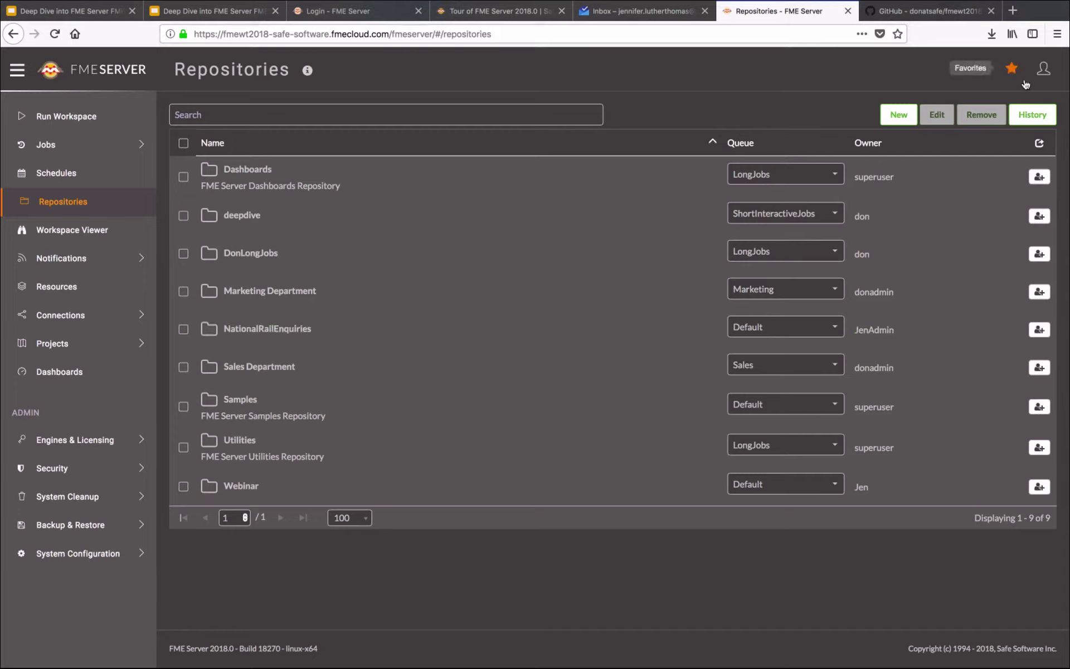
Step: Log out of the administrator account, sign in with the regular user's username and password, and open the repositories list
click(1041, 79)
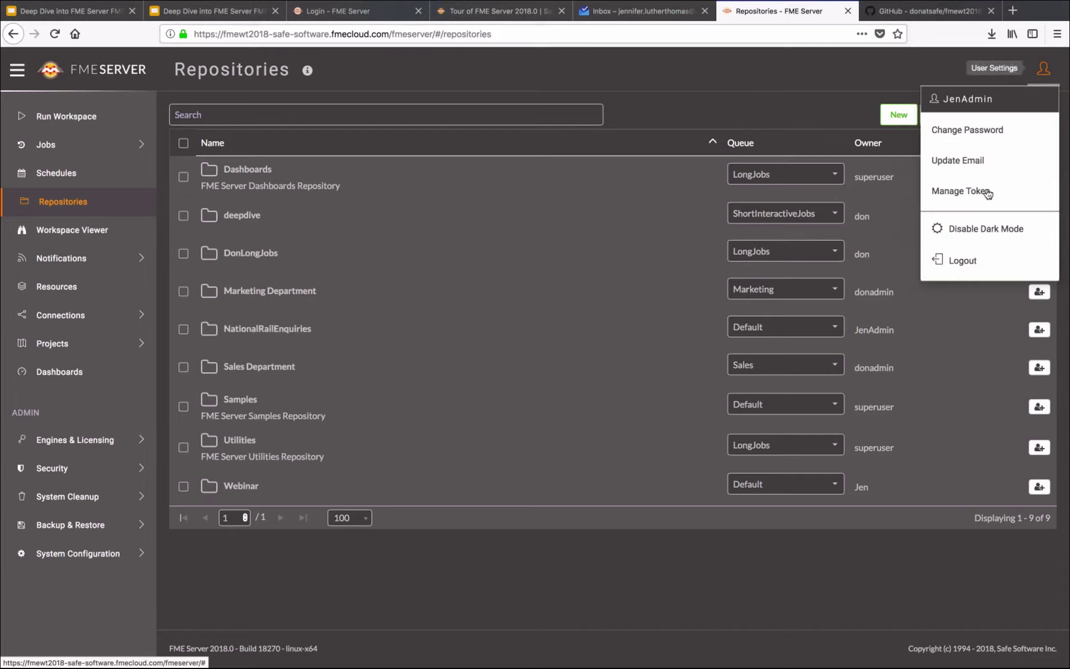
click(970, 260)
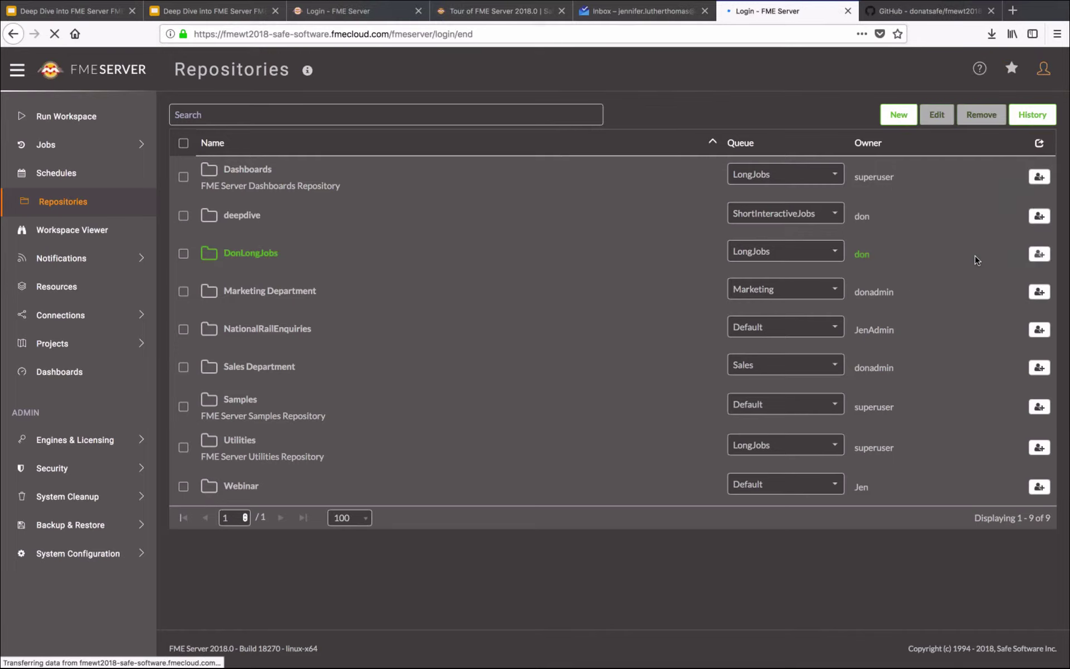
text(Jen)
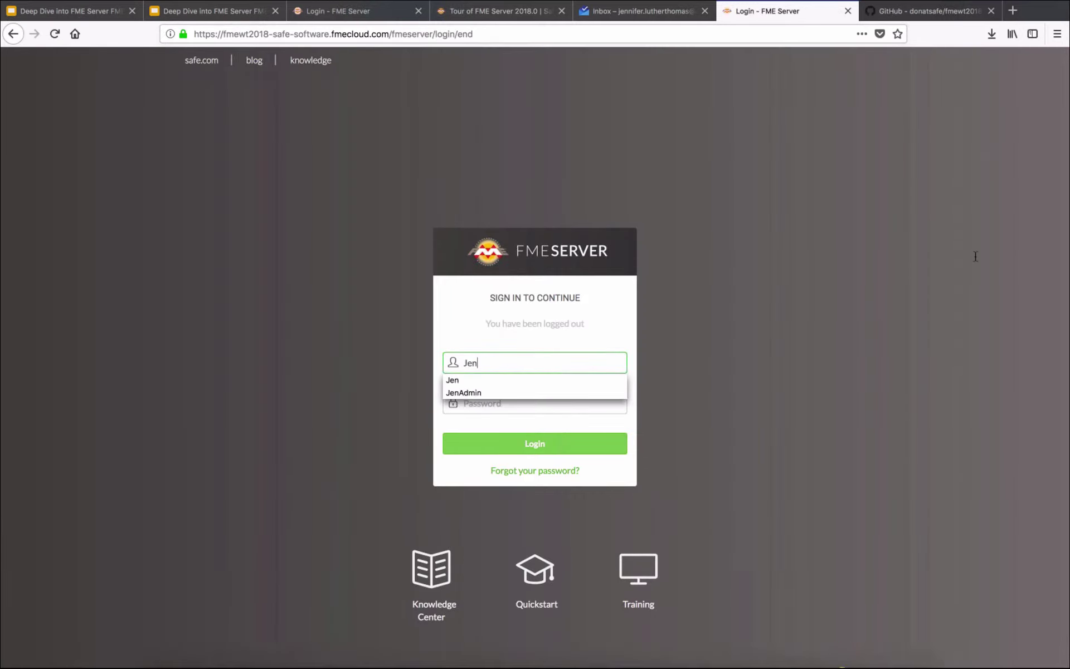
key(Tab)
text(••••••••••)
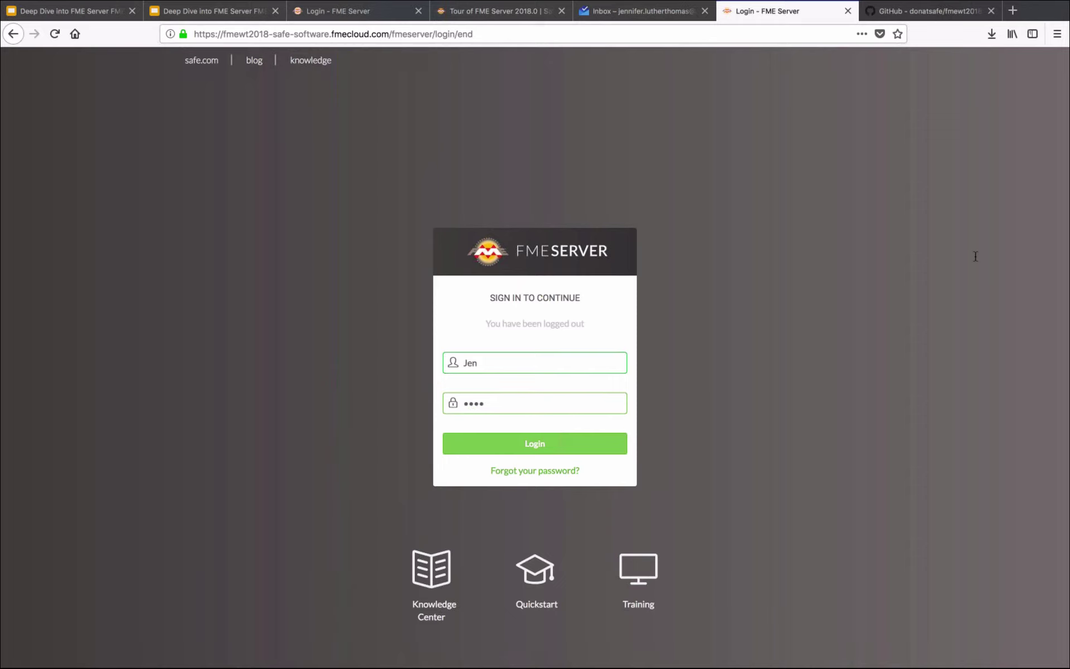
key(Return)
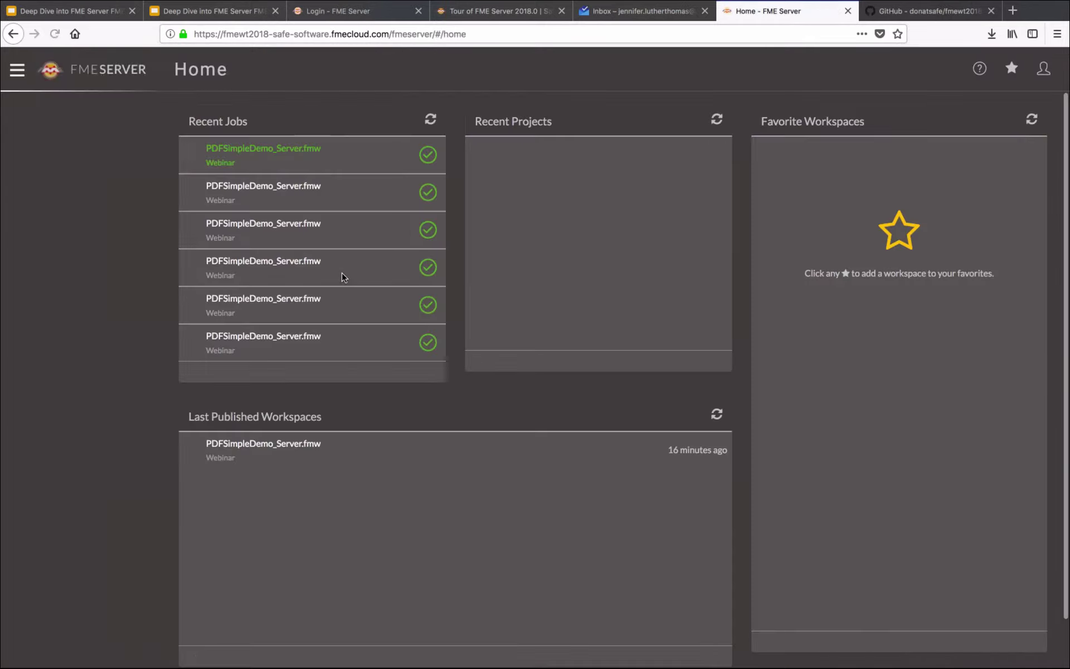
click(63, 202)
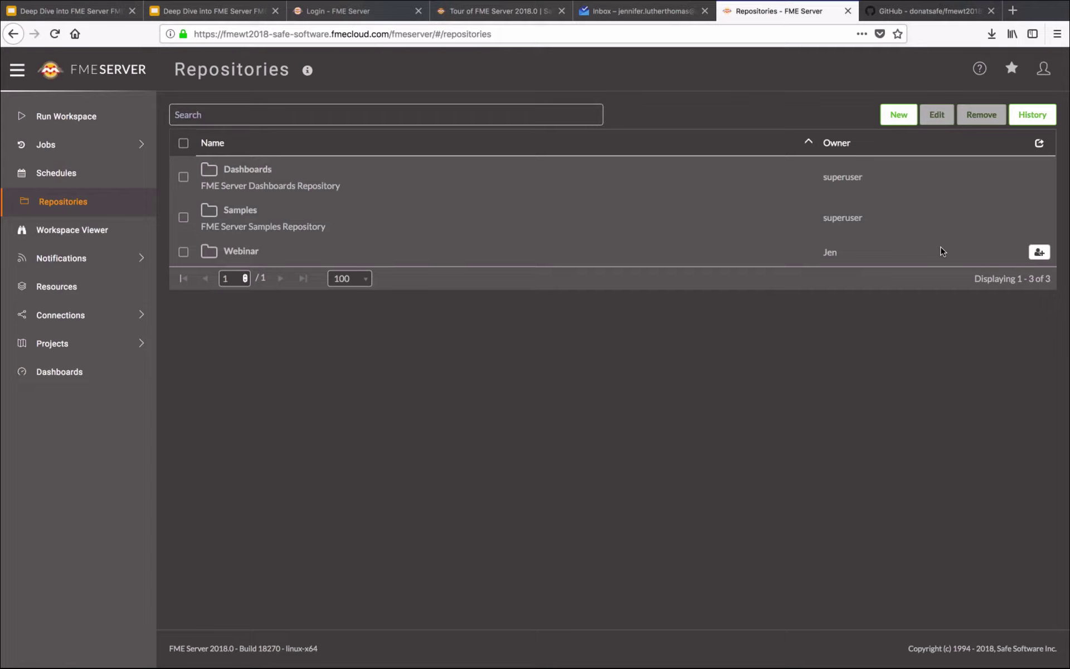
Step: Log out of the regular account and sign back in with the administrator username and password, declining to save the login
click(1037, 78)
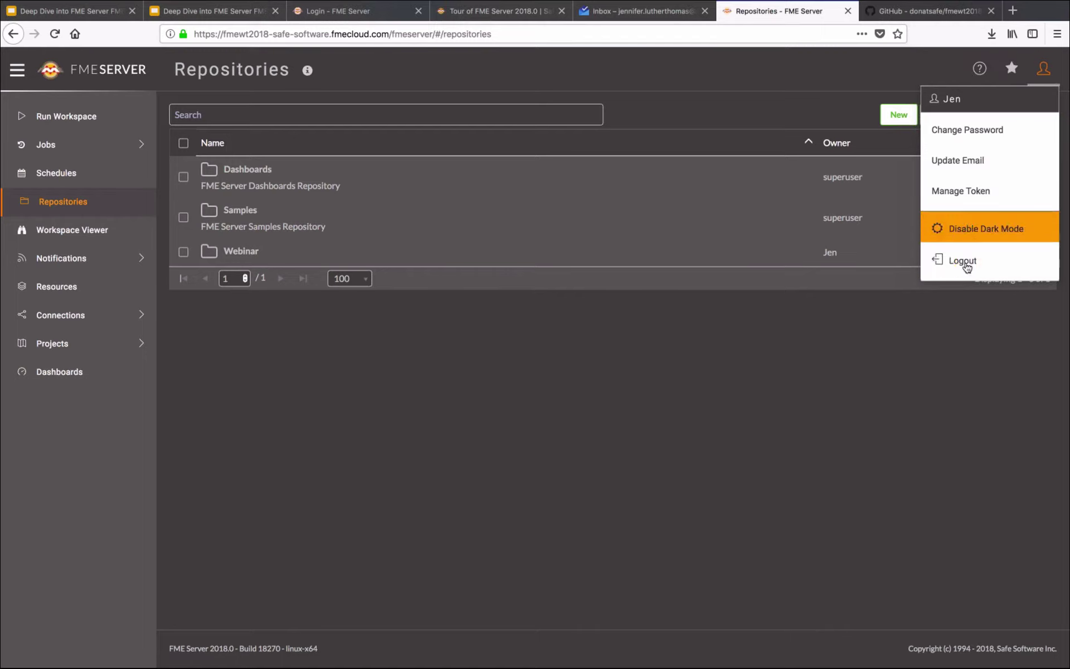
click(964, 266)
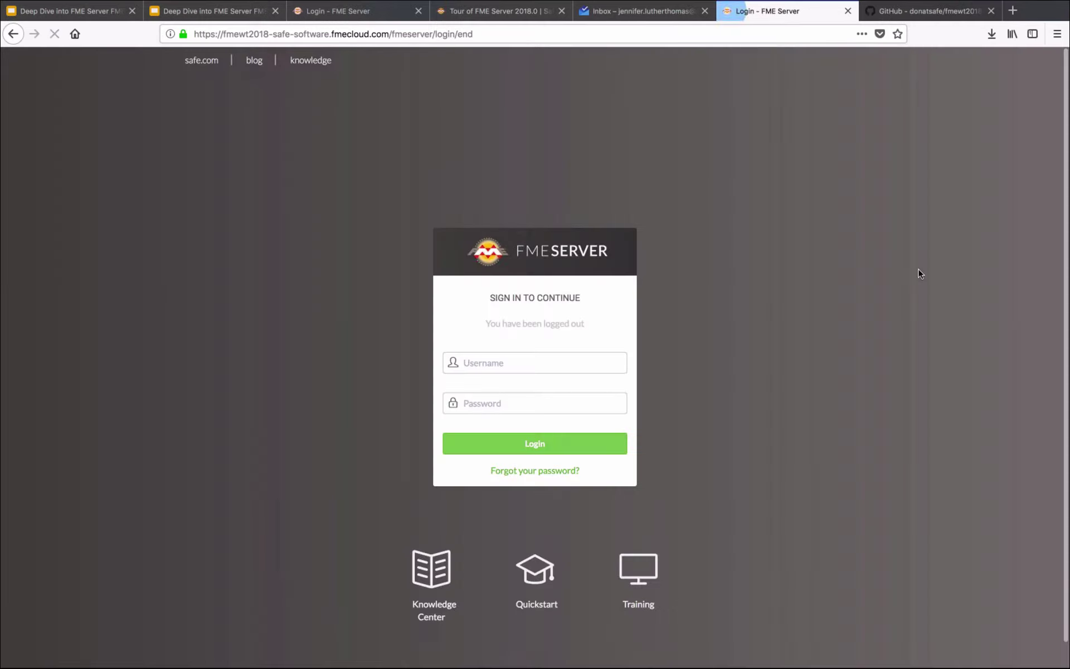
click(555, 363)
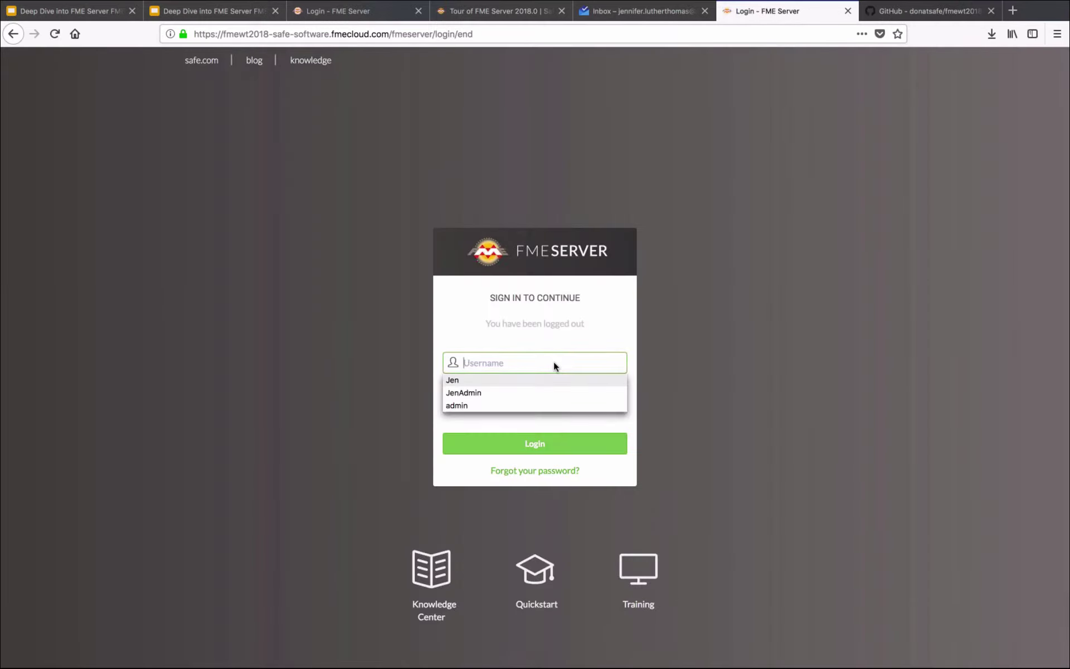
click(523, 391)
click(517, 401)
text(•••••••••)
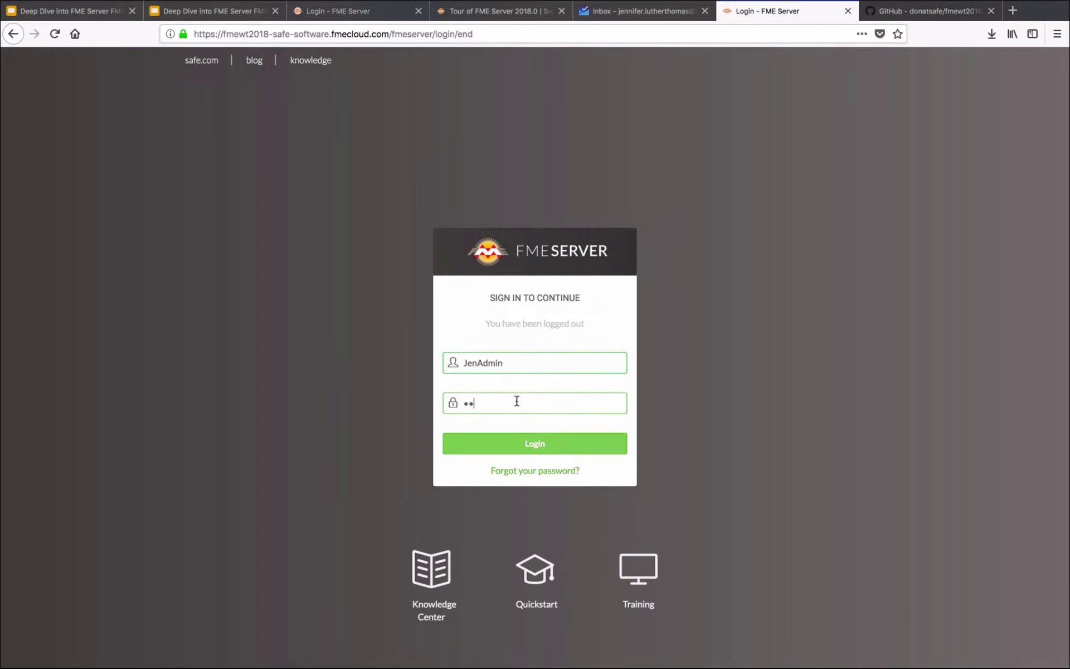
text(•)
click(510, 452)
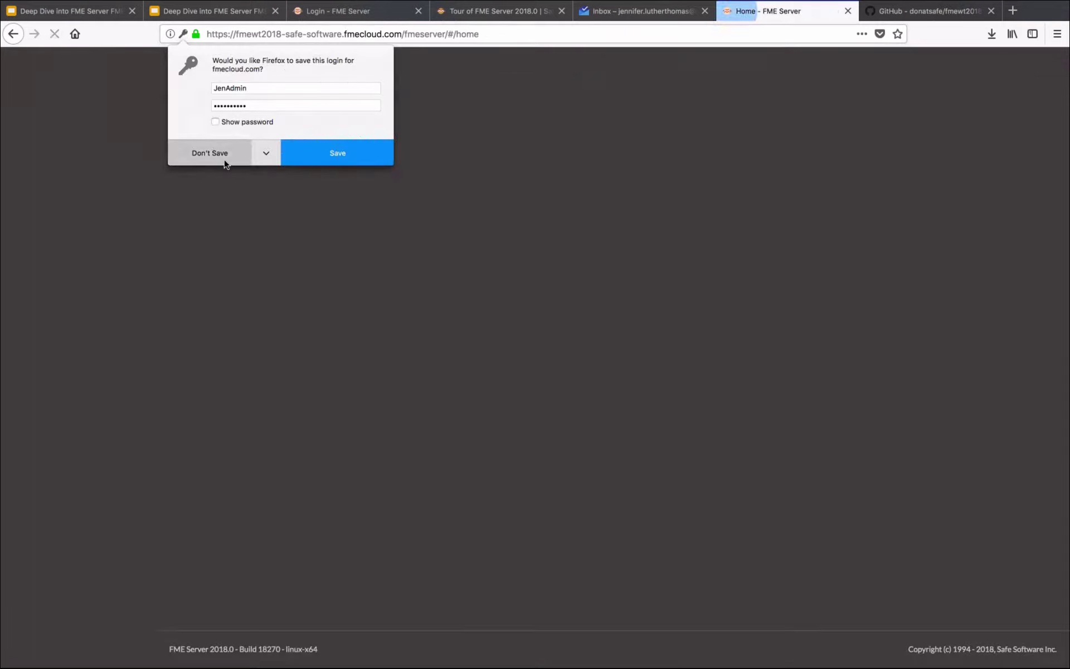
click(227, 161)
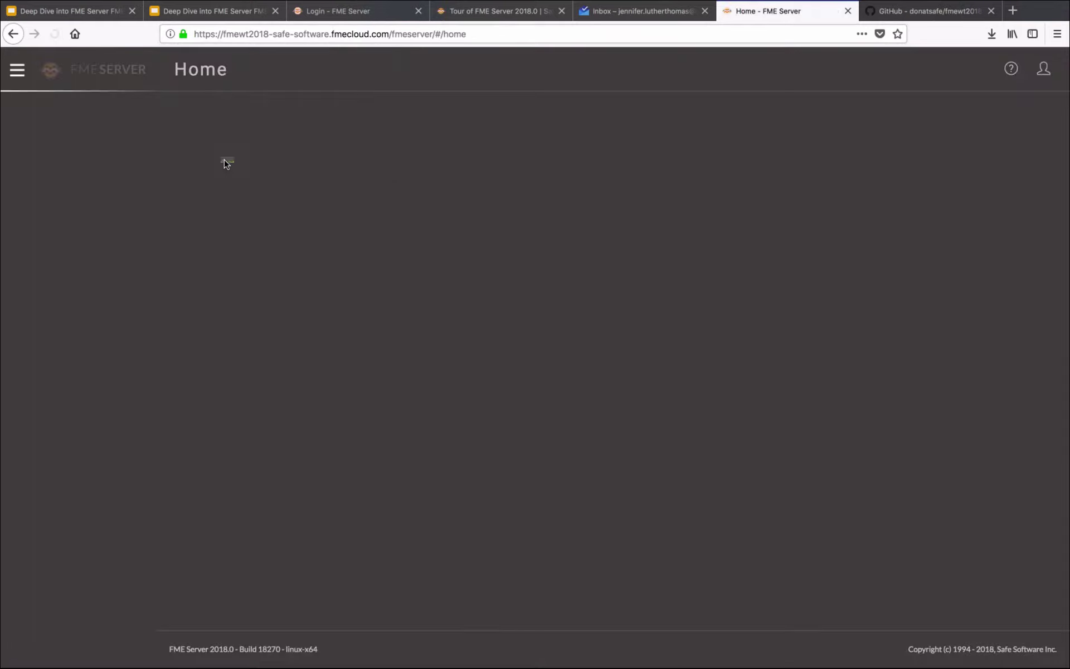
Step: Switch to the Google Slides presentation and advance it to the Deployment Visualization slide
click(180, 15)
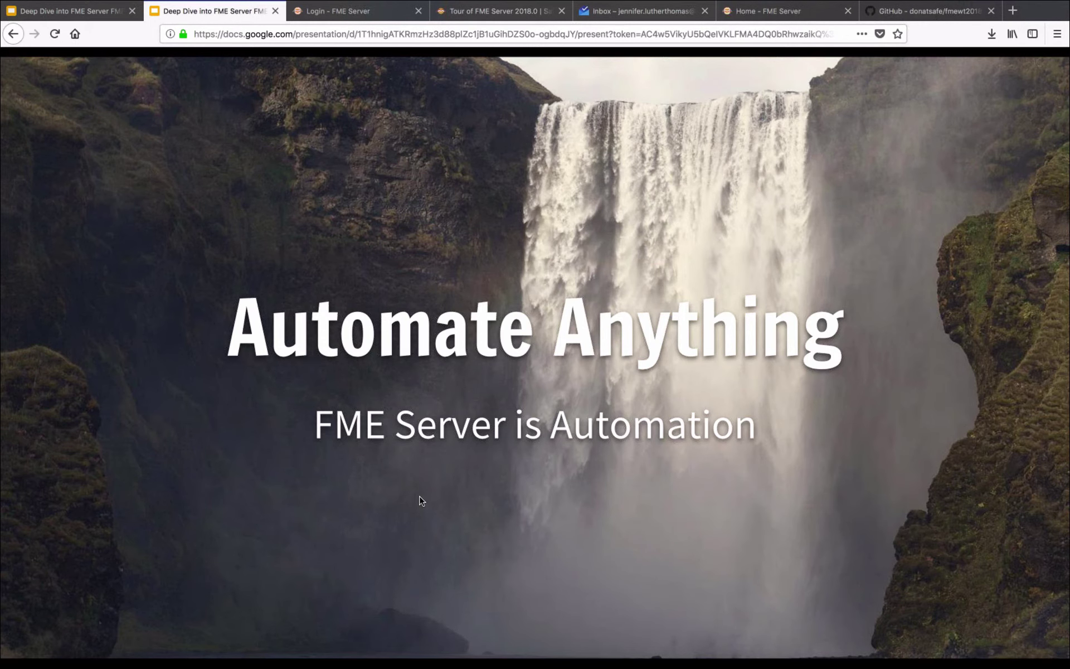
key(Right)
key(Right)
key(Right)
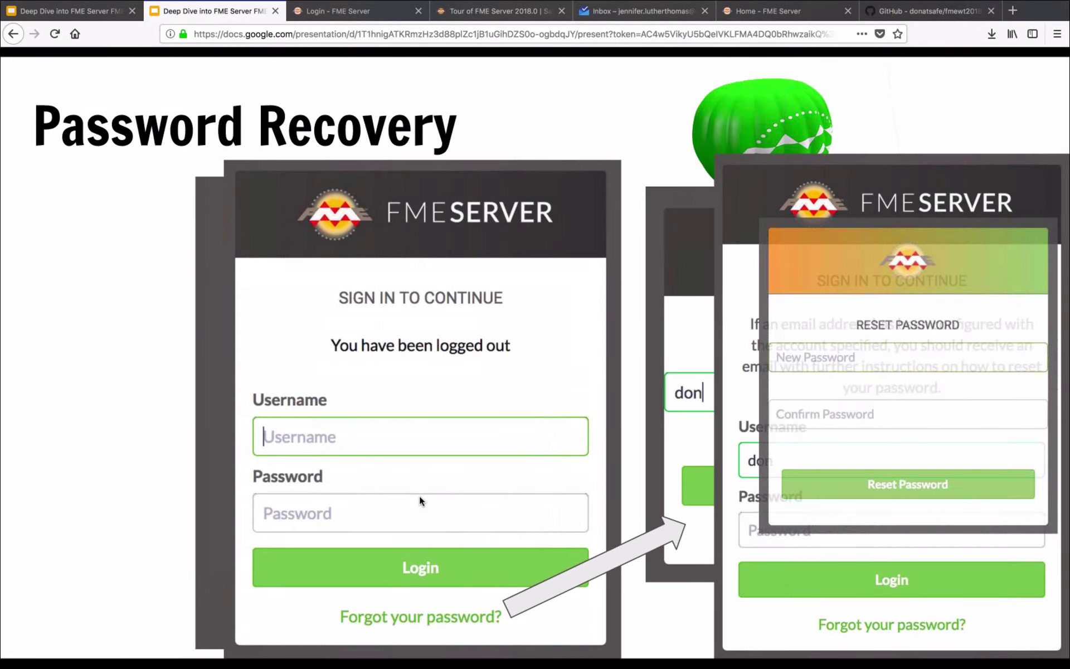
key(Right)
key(Right)
key(Right)
key(Right)
key(Right)
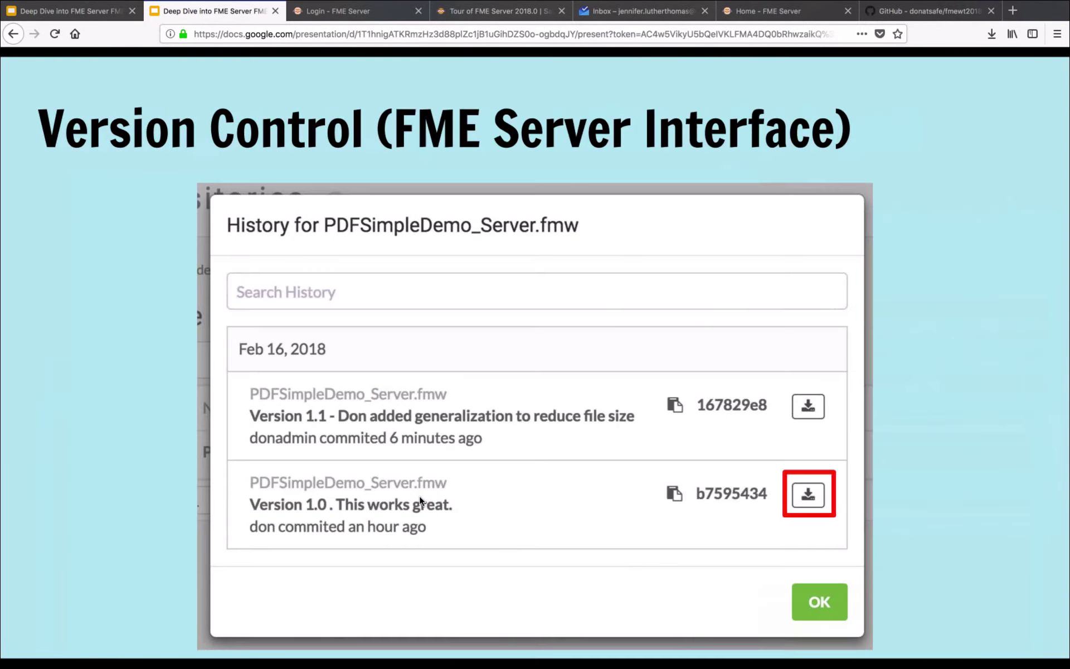
key(Right)
key(Right)
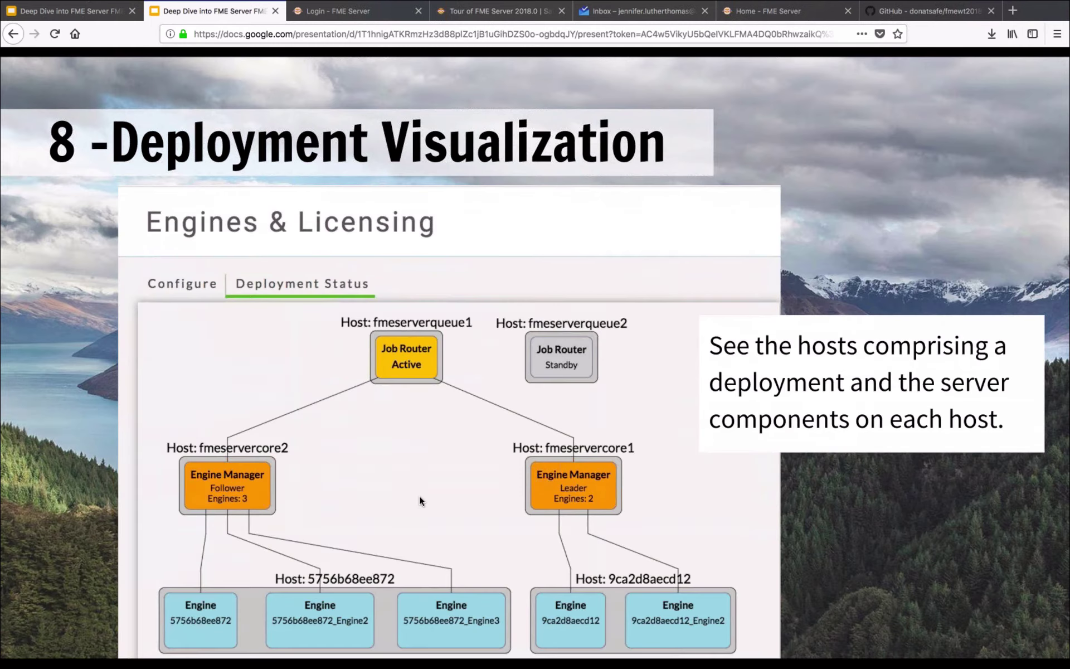
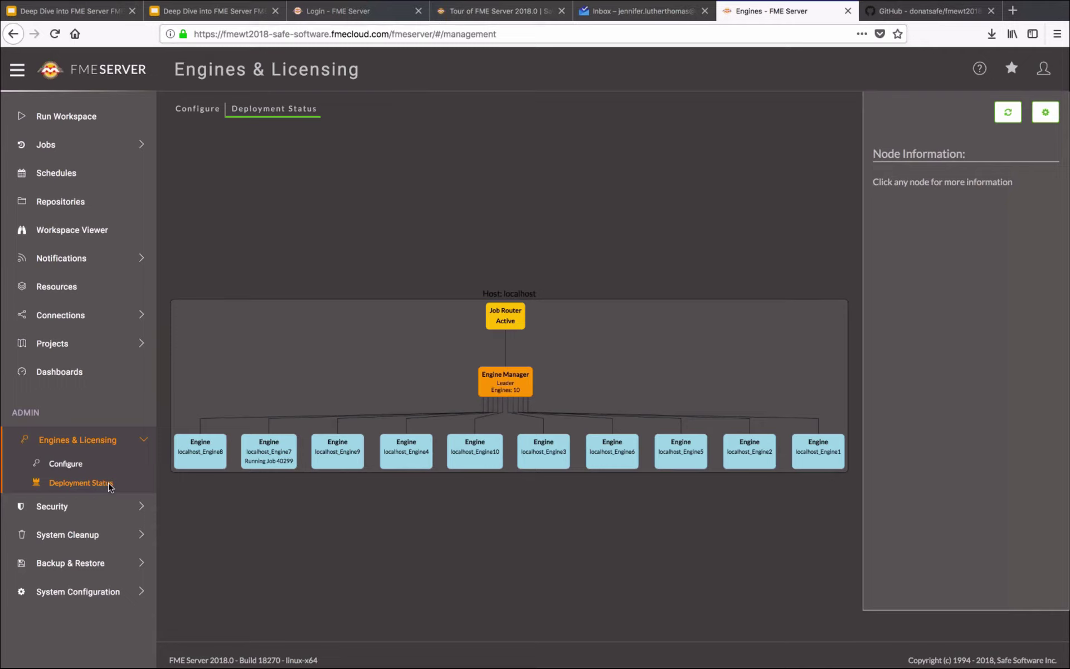
Step: Inspect the localhost_Engine7 node in the deployment diagram and open its running job to read the log
click(288, 465)
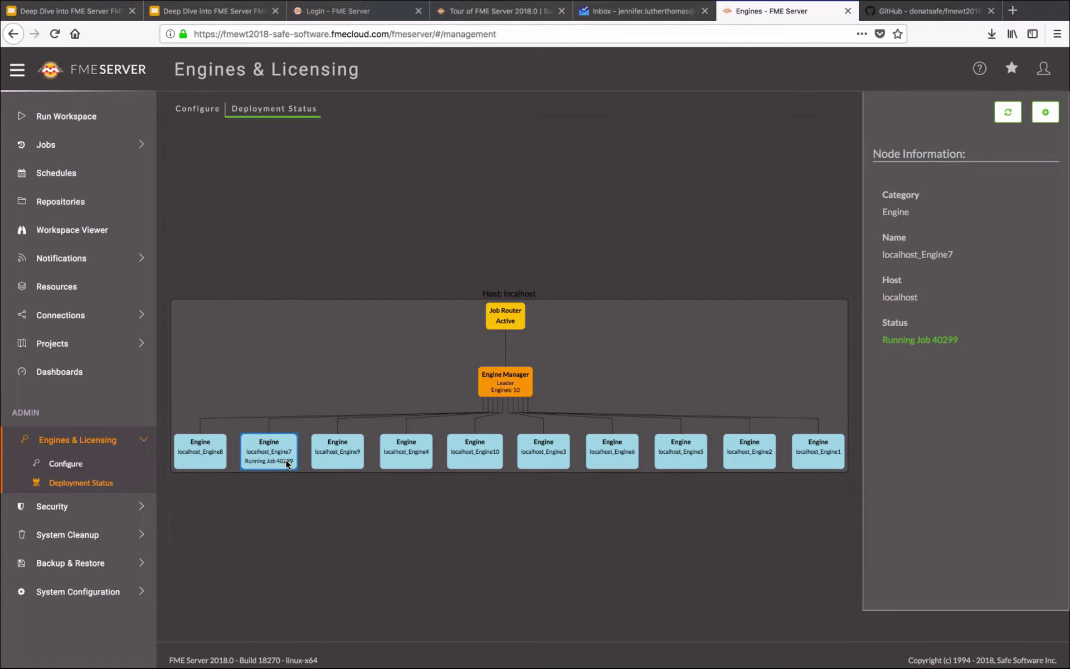
click(553, 472)
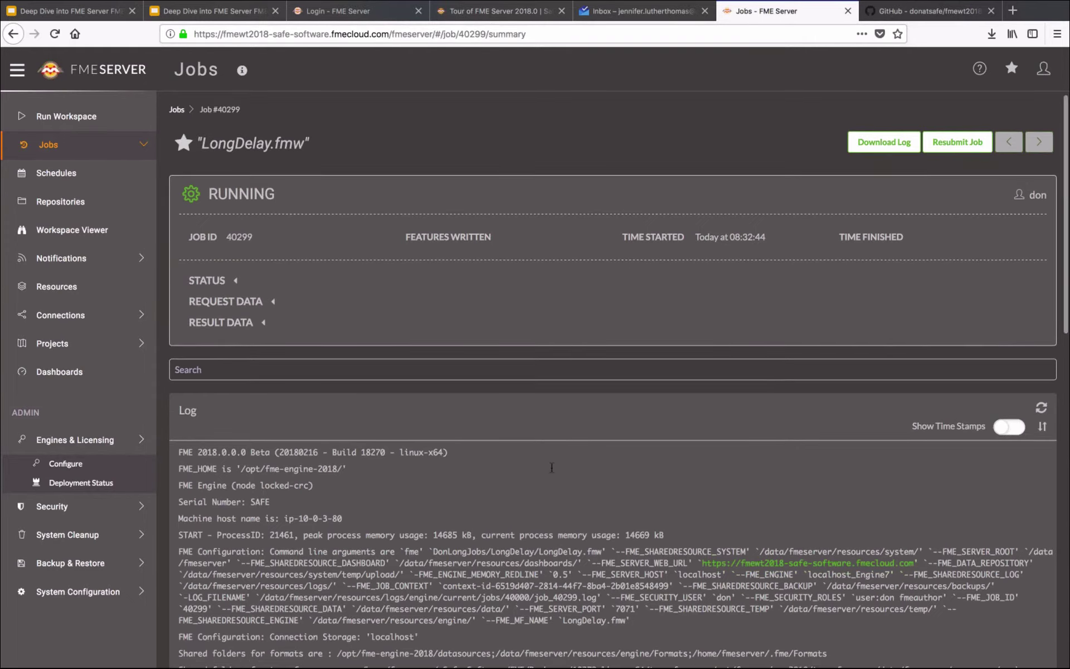
scroll(552, 471, down, 5)
scroll(552, 471, up, 3)
scroll(551, 471, up, 3)
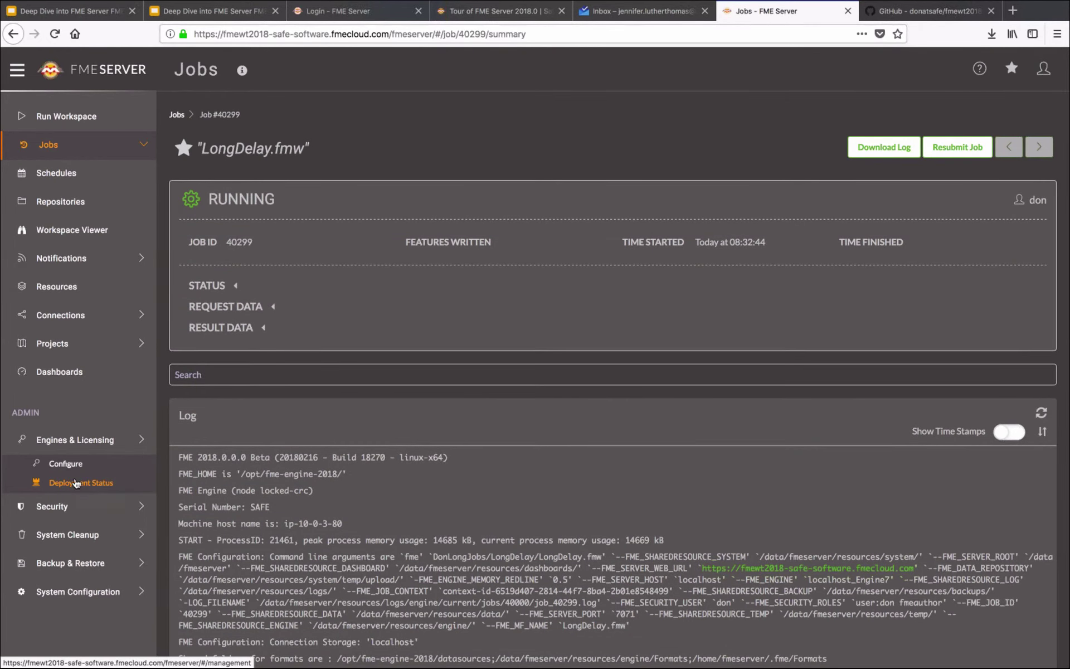
Step: Return to the deployment status diagram and show the node information of the Engine Manager
click(76, 483)
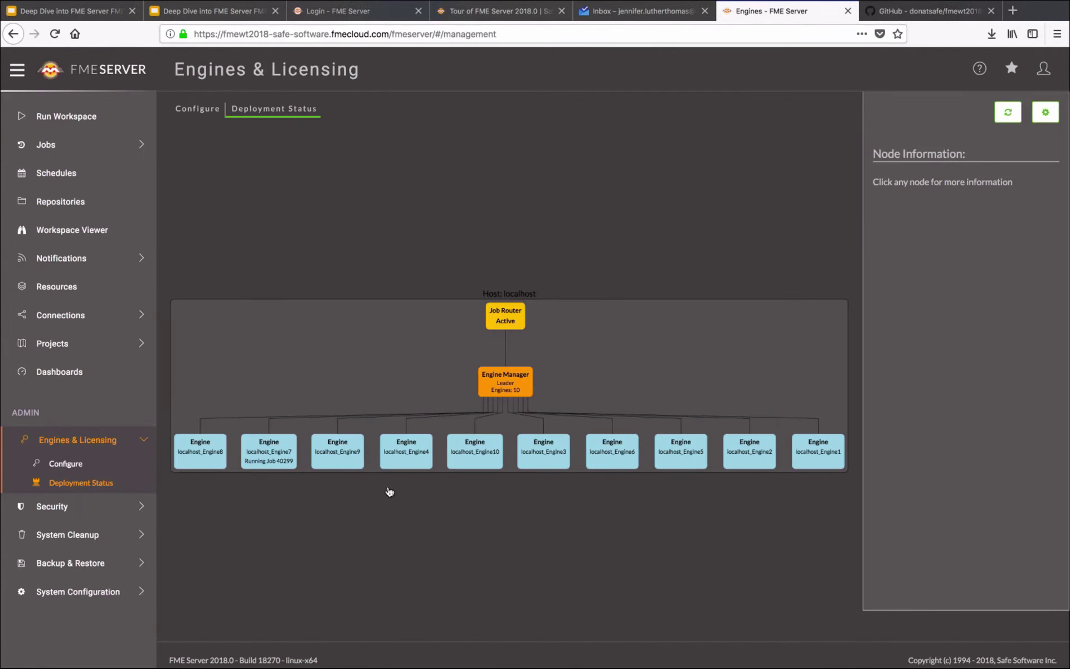
click(54, 40)
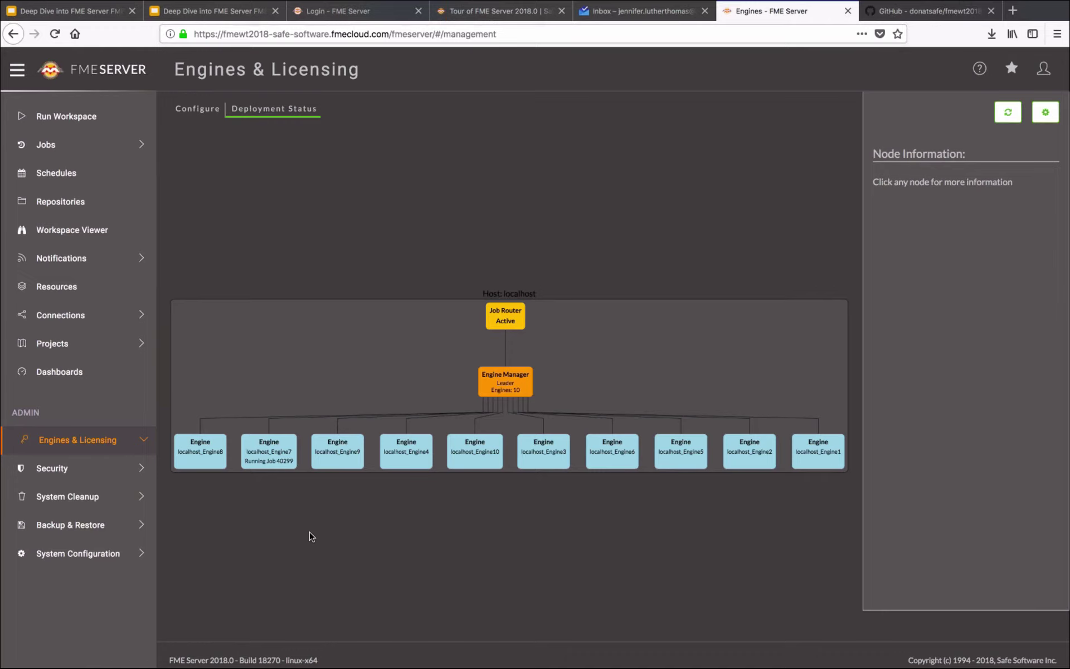
click(483, 387)
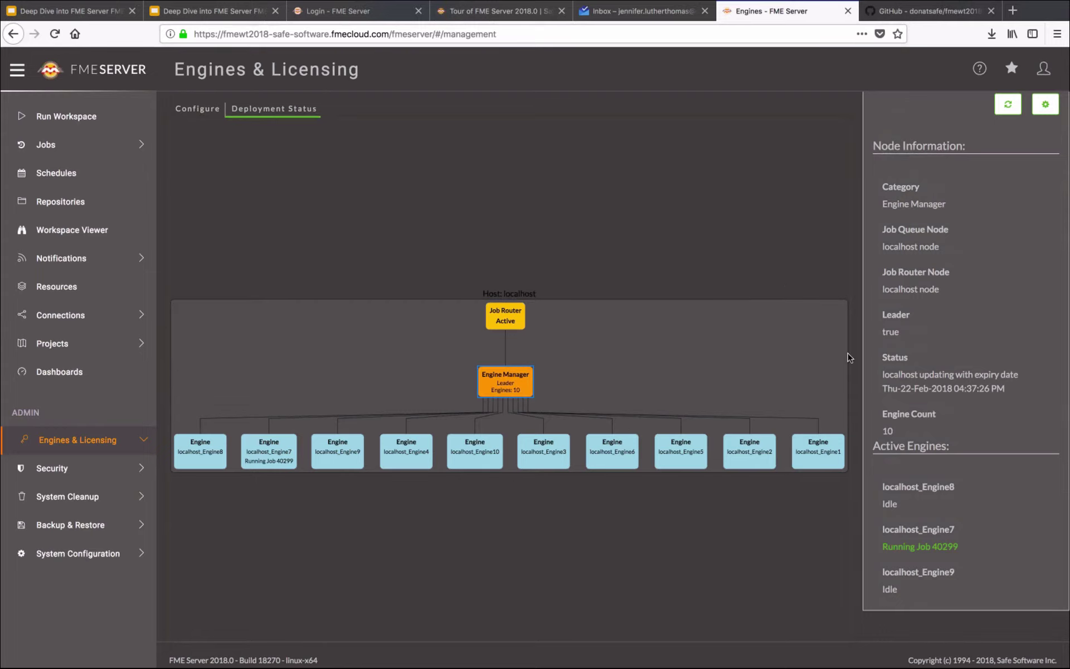
Step: Open the list of projects on the server
click(86, 349)
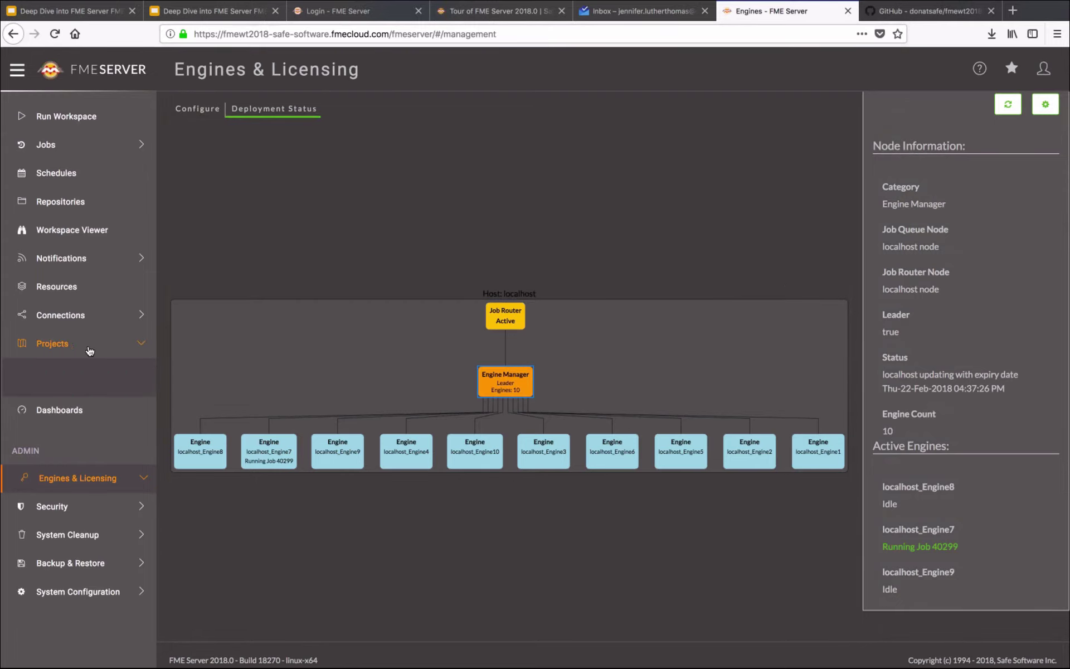
click(64, 373)
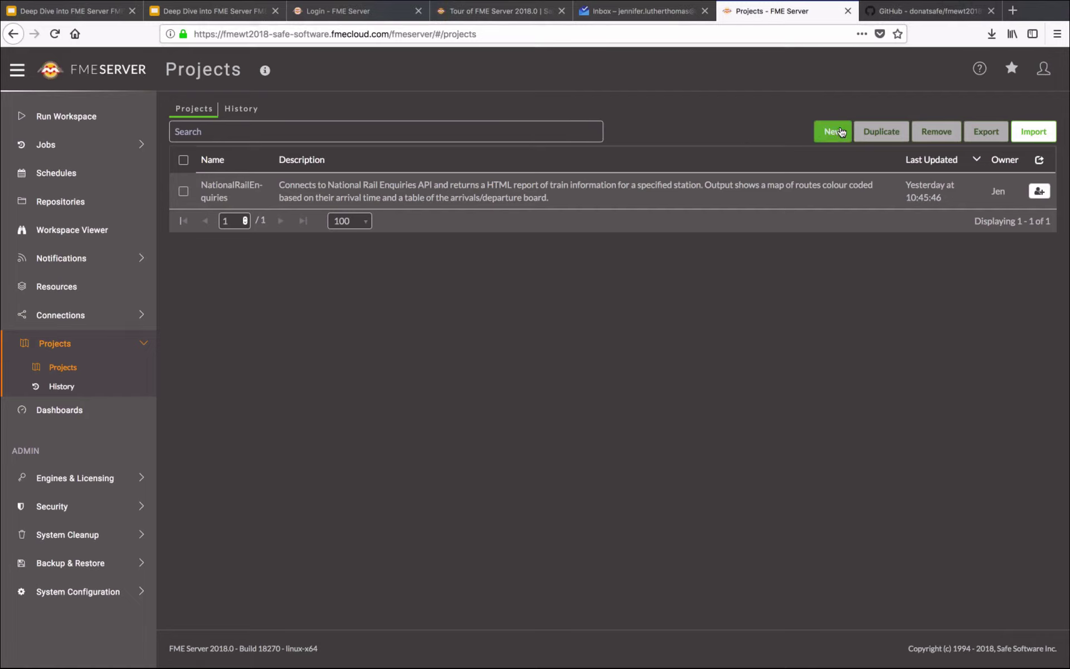
Step: Start a new project named ForDon and describe it as webinar things for the colleague
click(840, 132)
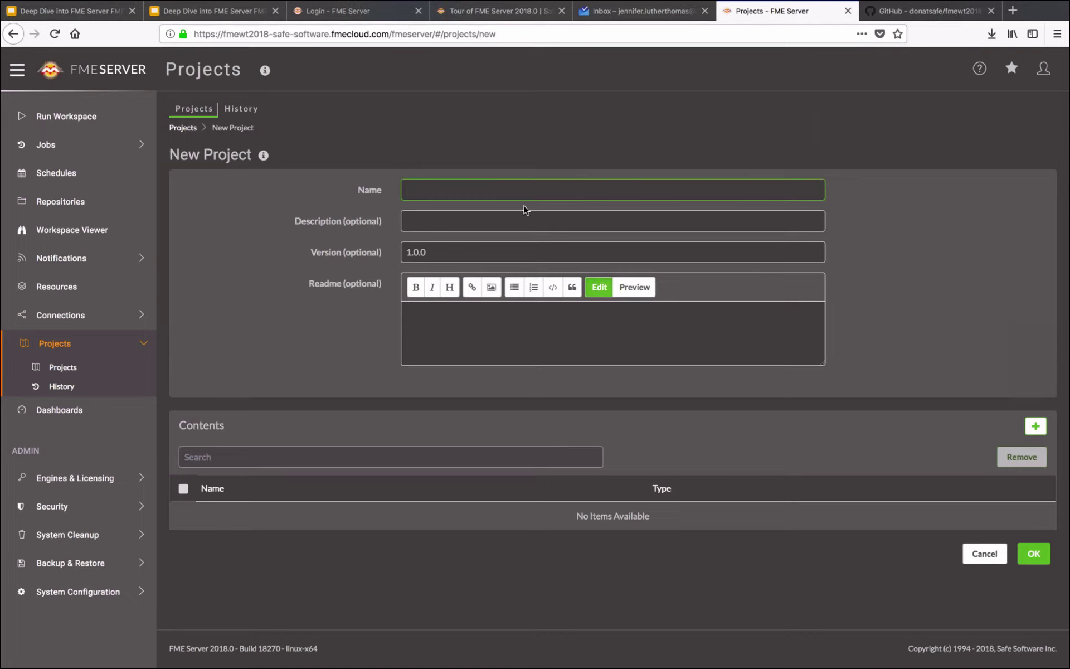
text(ForDon)
click(454, 221)
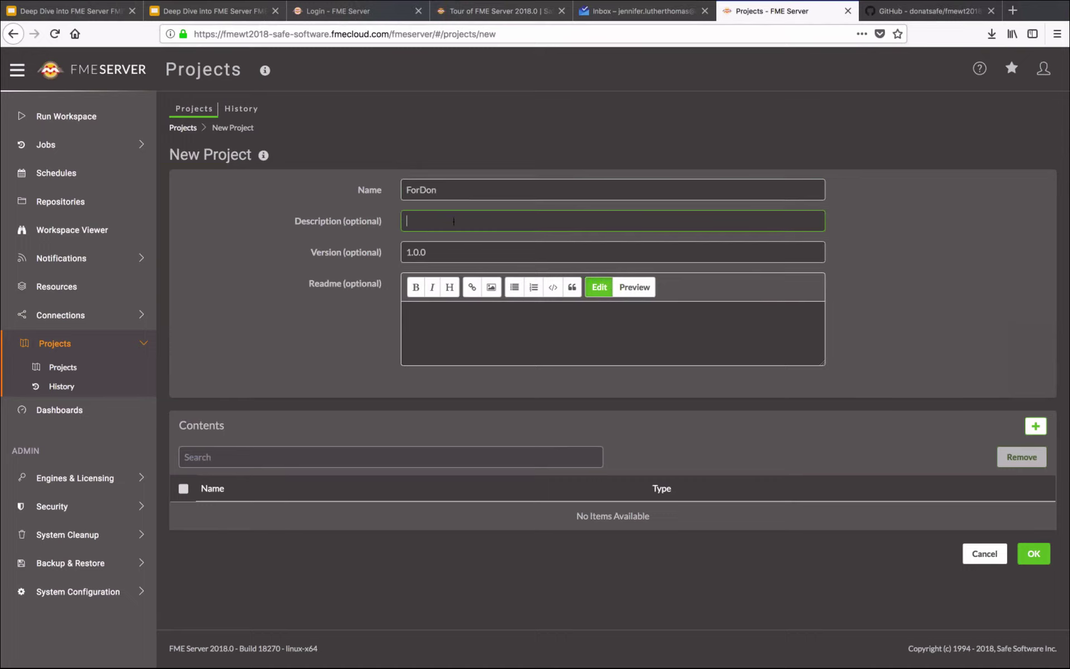
text(Webinar things for Don)
Step: Review the item categories that a project can contain and add the Webinar repository to the selected items
click(1029, 444)
click(1033, 434)
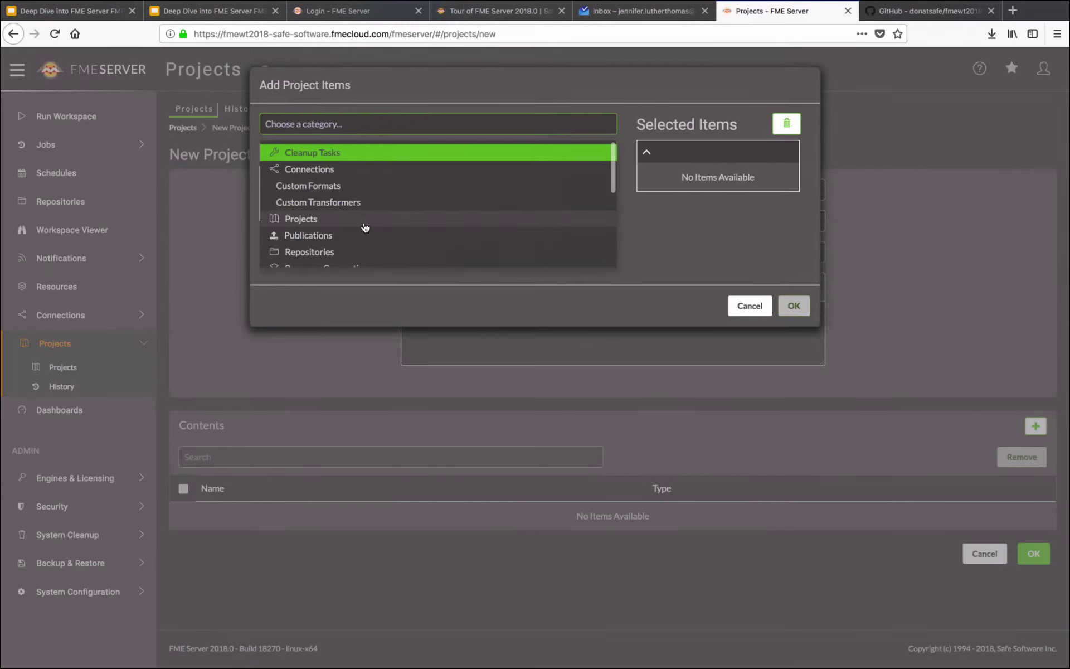
scroll(364, 226, down, 2)
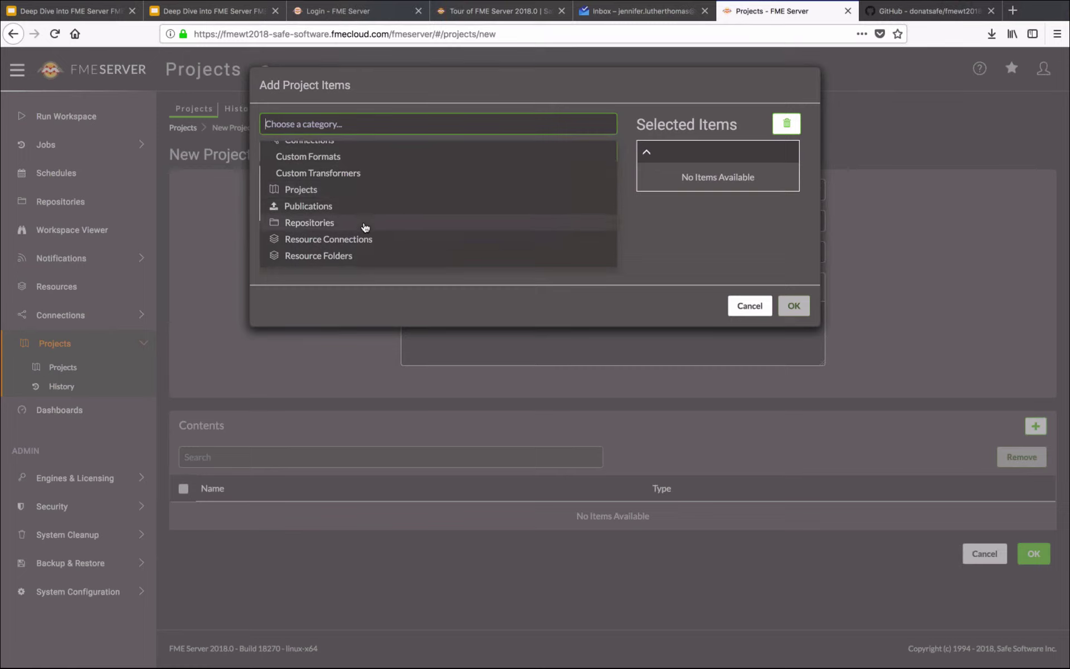
scroll(365, 227, down, 4)
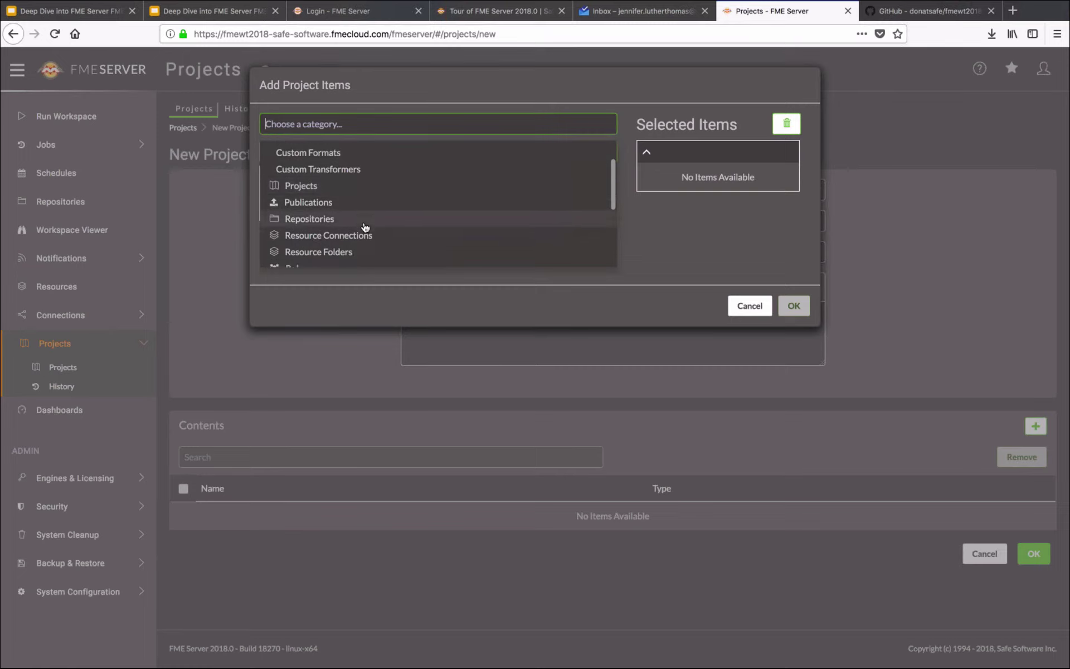
scroll(365, 227, down, 3)
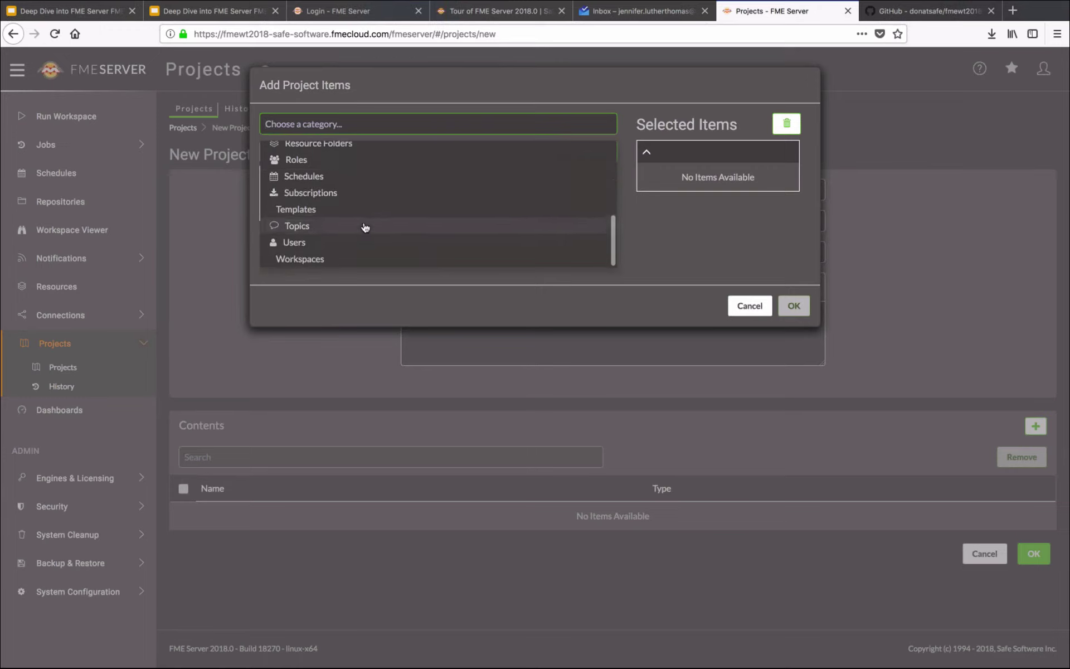
scroll(365, 227, up, 3)
click(343, 201)
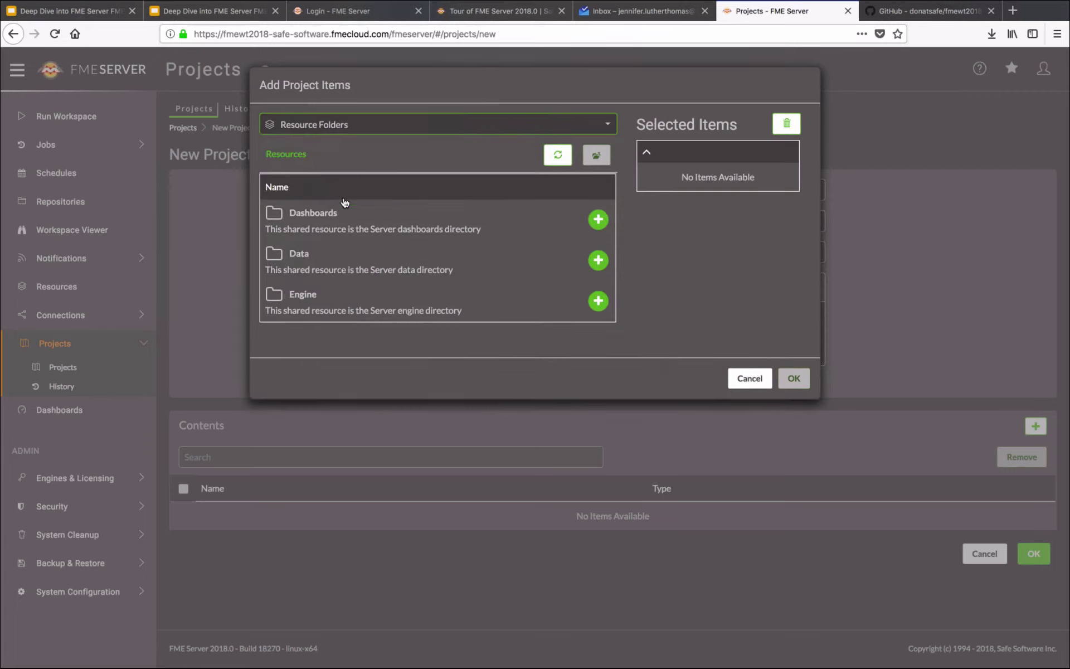
click(368, 126)
click(337, 165)
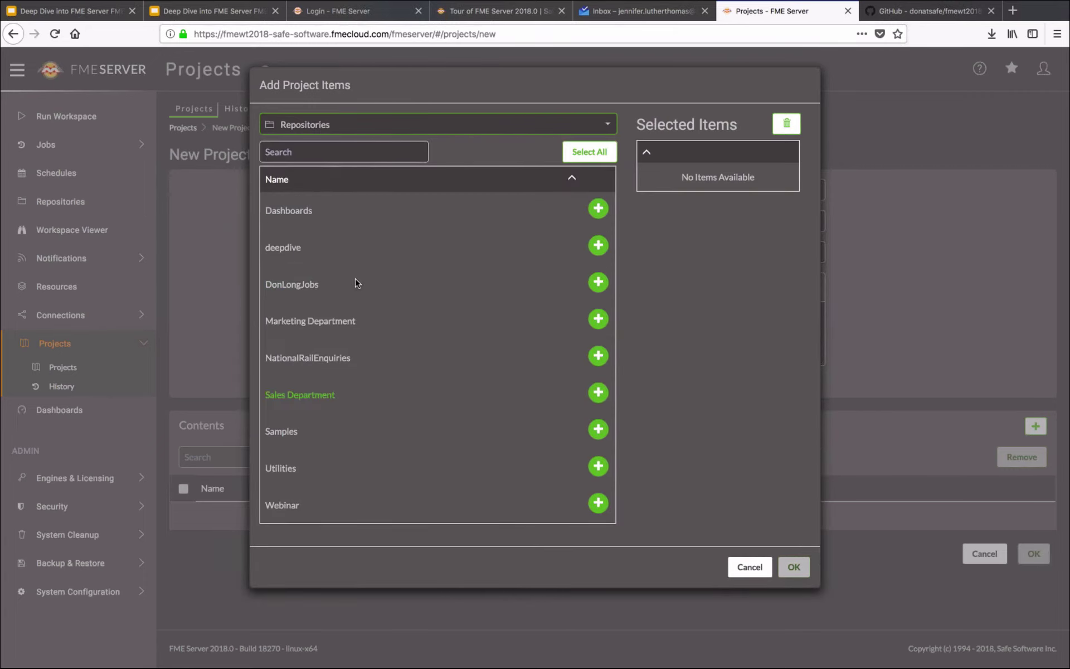
click(598, 503)
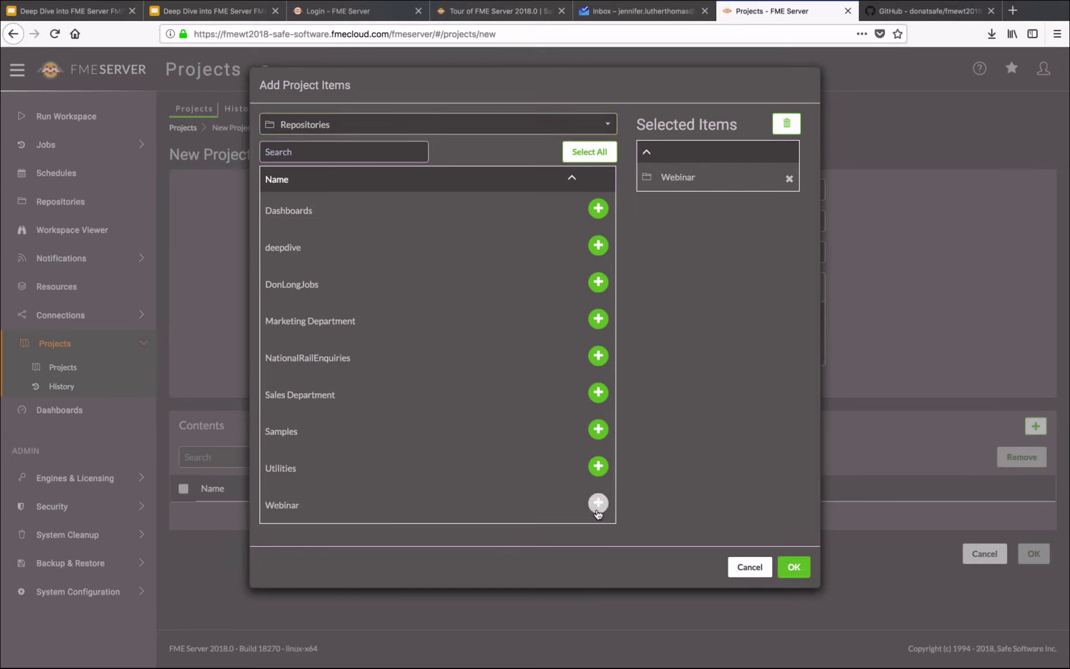
Step: Add the WebinarSchedule schedule to the project's selected items
click(341, 124)
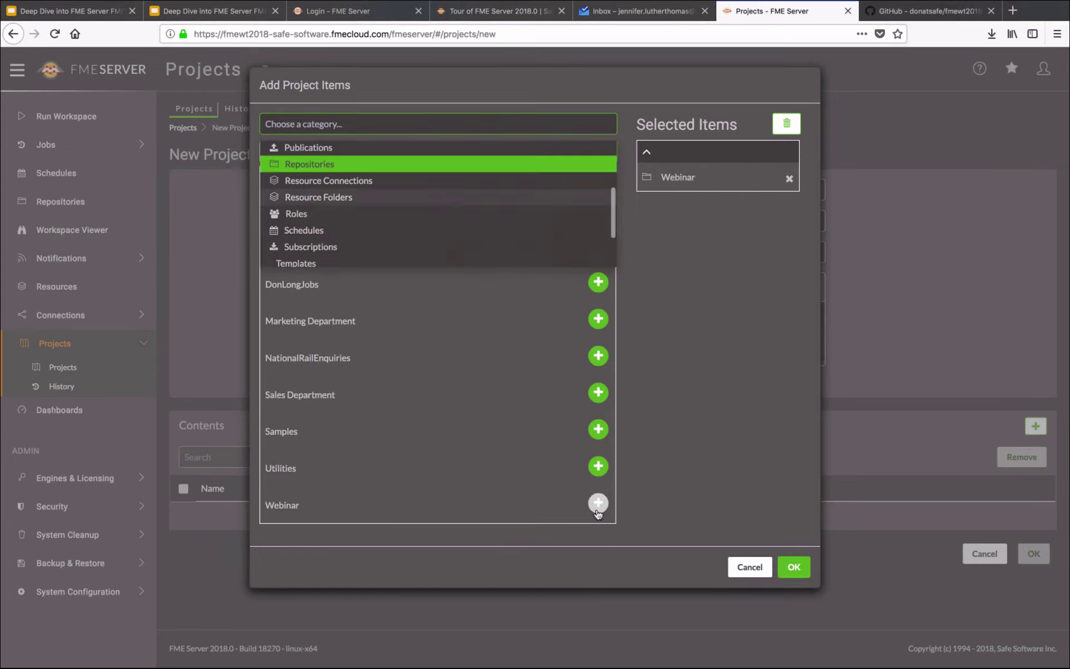
click(341, 218)
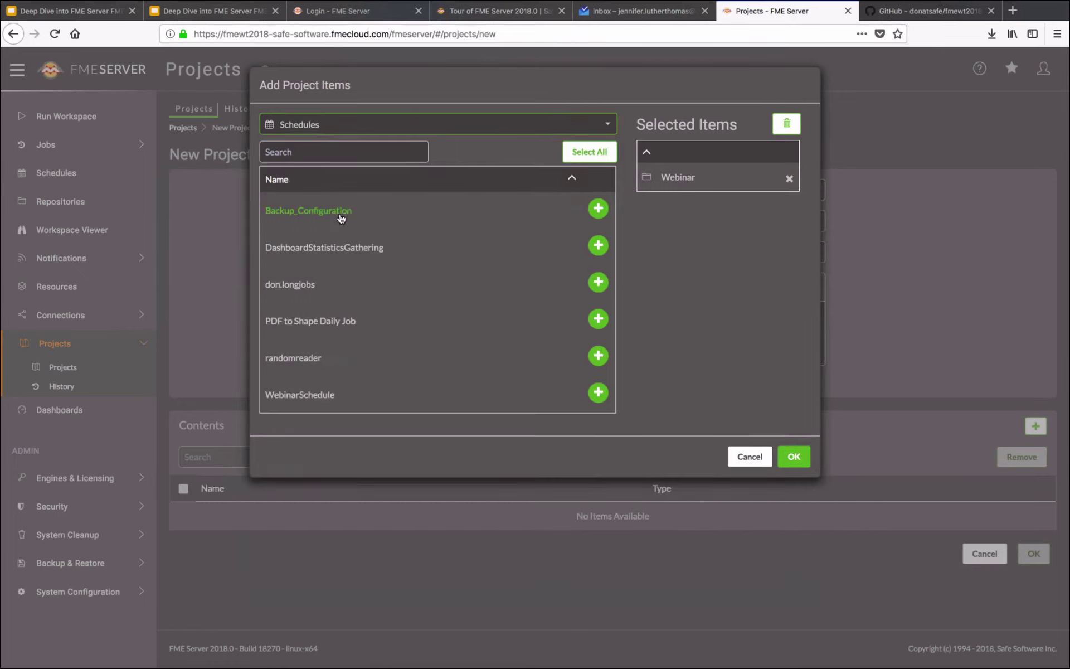
click(598, 392)
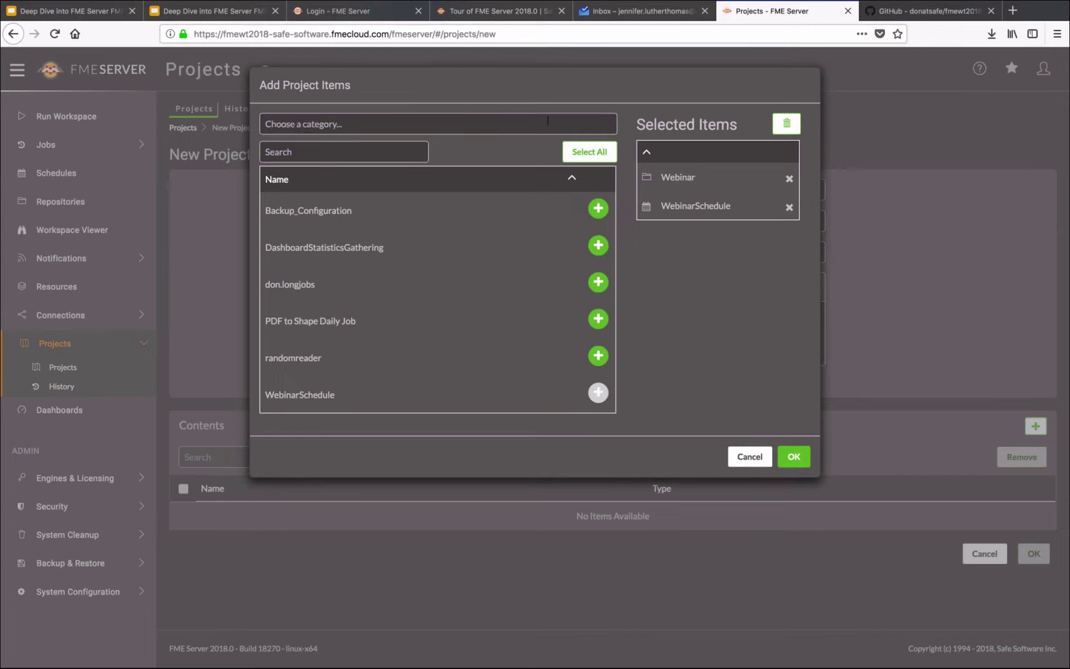
Step: Add the DeepDive resource folder from Data to the selected items, accept them as project contents and save the new project
click(550, 124)
click(547, 125)
scroll(345, 232, down, 2)
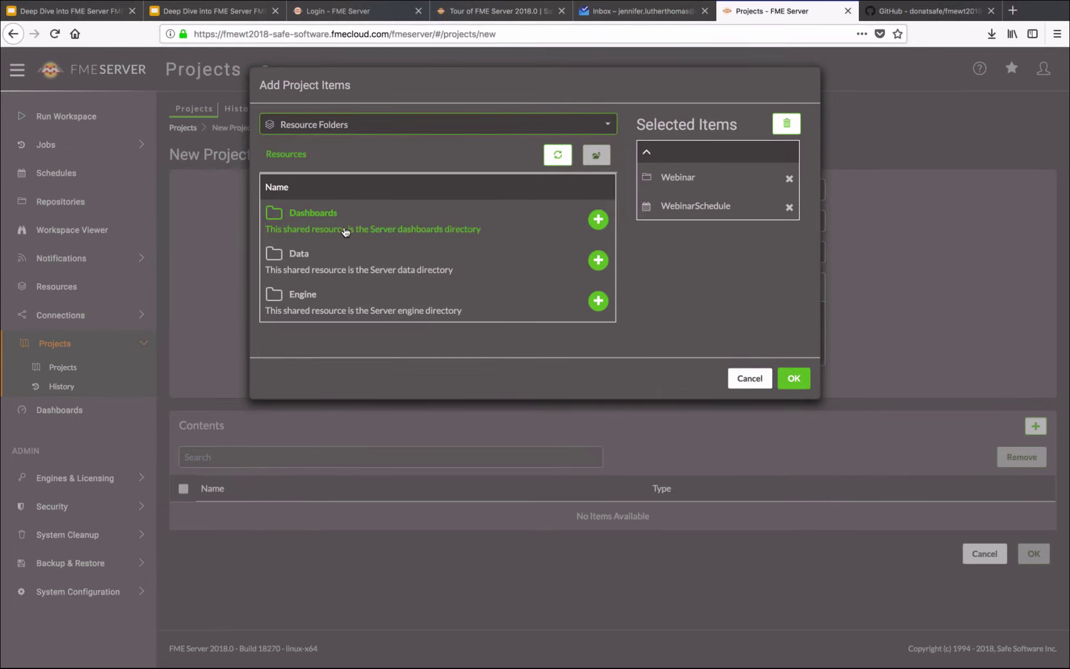
click(490, 269)
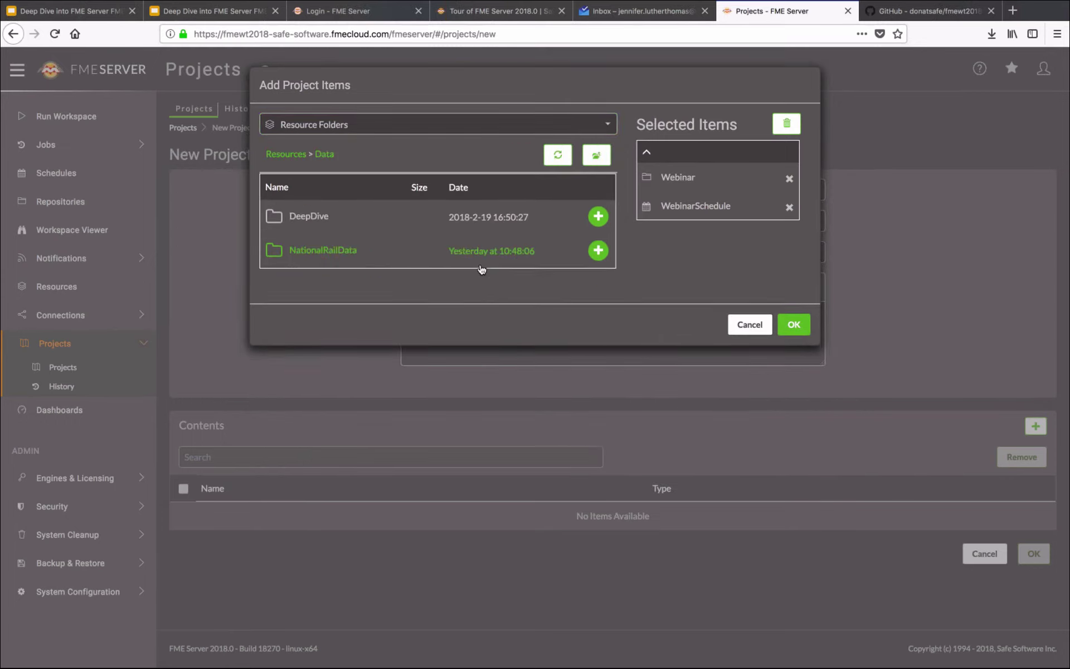
click(598, 217)
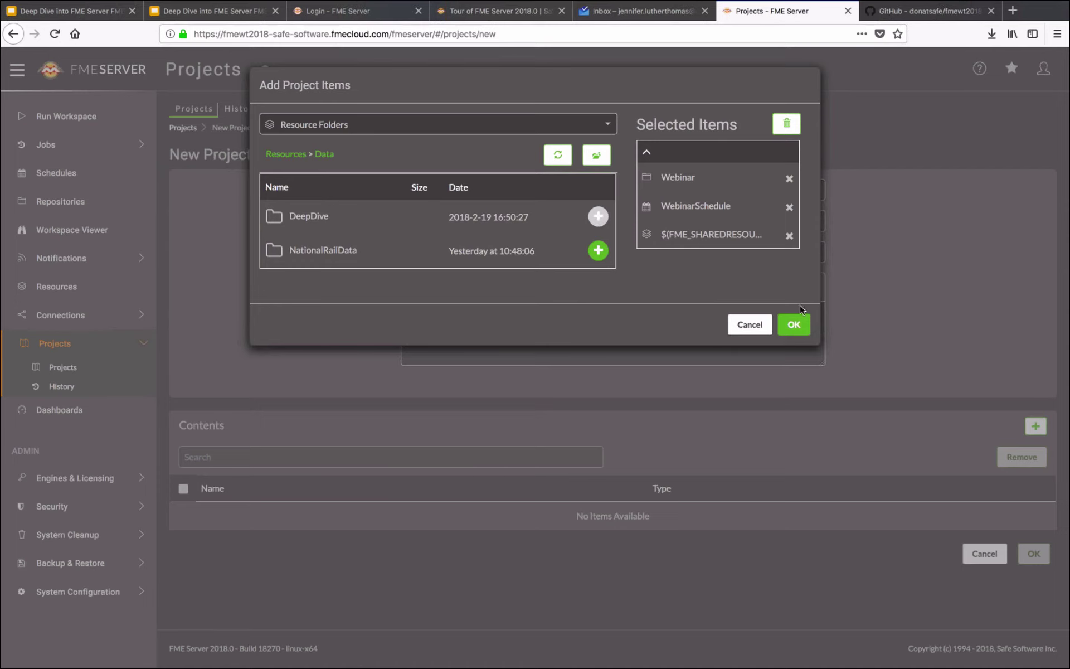
click(797, 322)
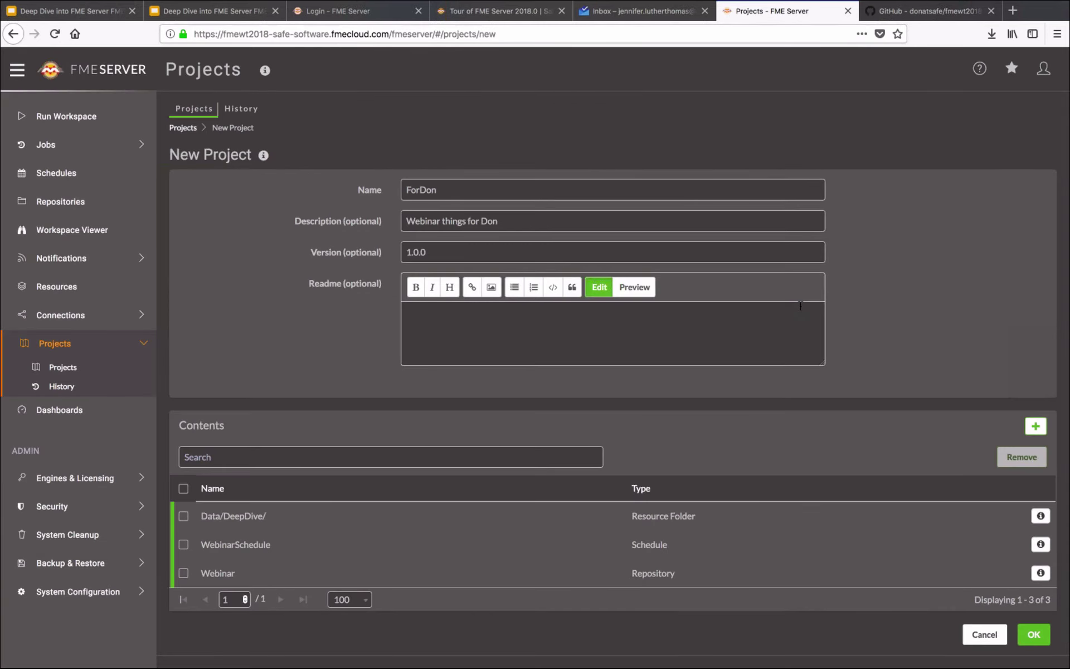
scroll(801, 308, down, 1)
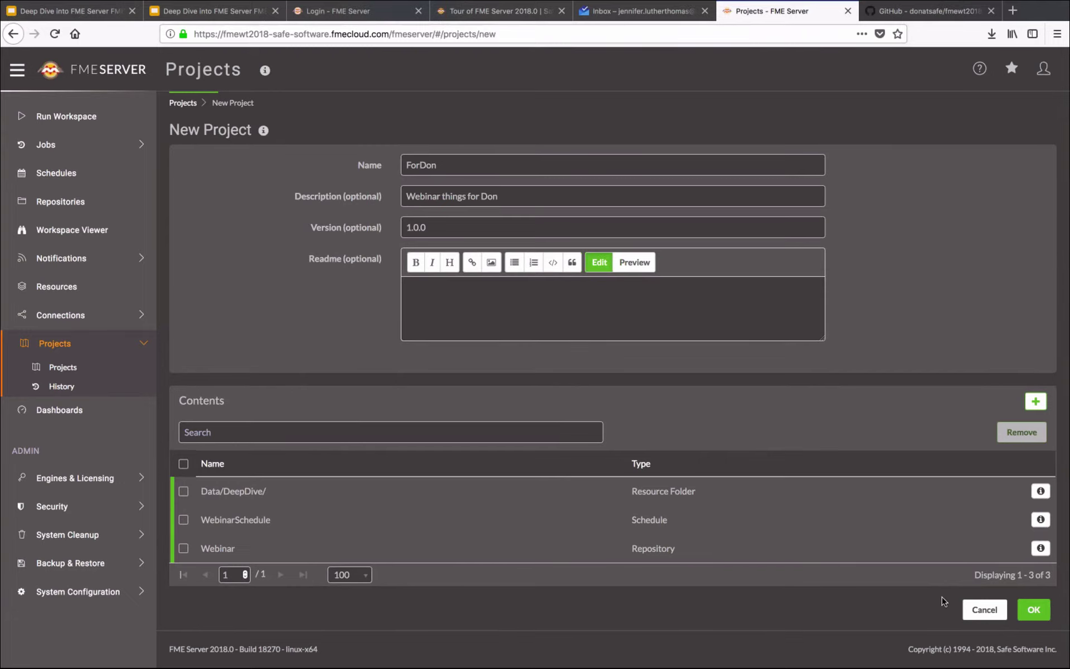
click(1035, 609)
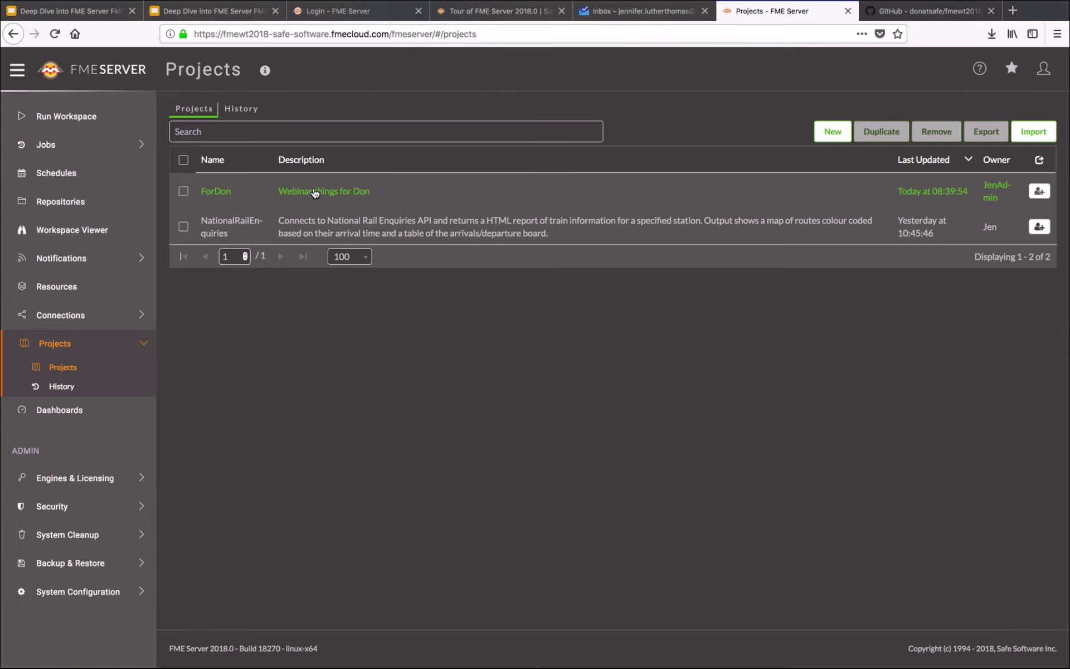
Step: Export the ForDon project as a download with sensitive information excluded, and save the .fsproject file
click(183, 191)
click(986, 132)
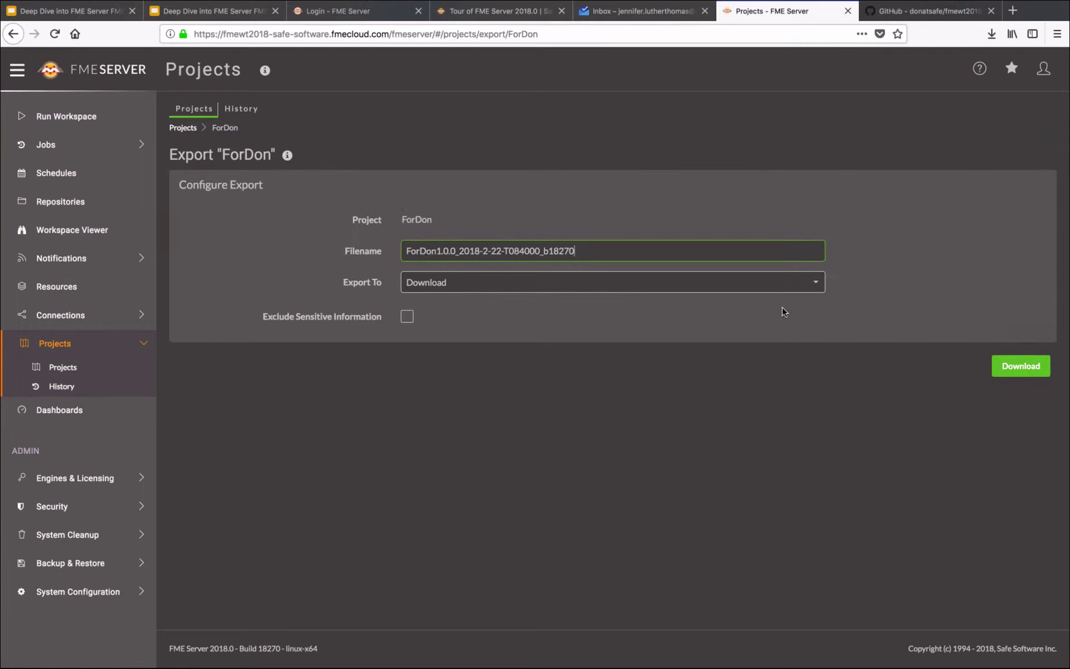
click(408, 317)
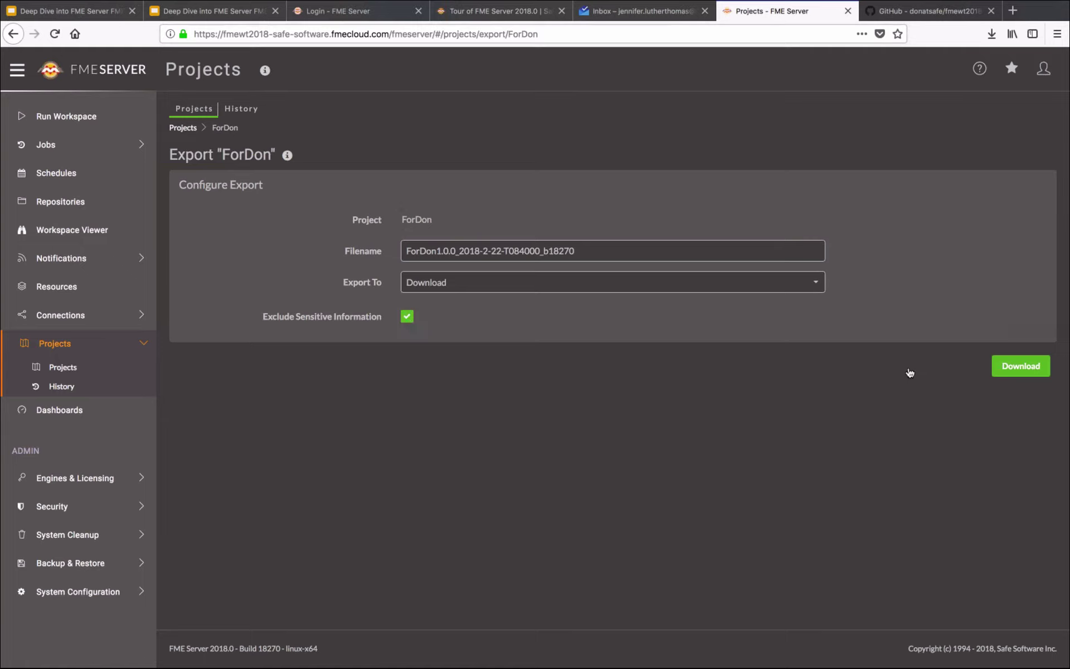
click(1029, 372)
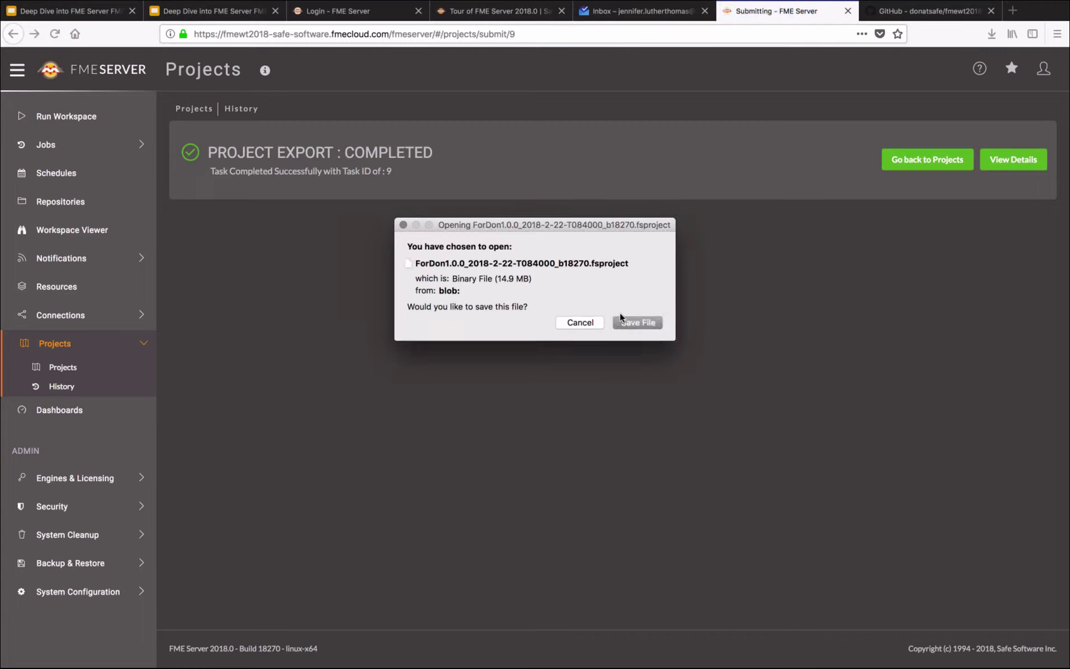
click(640, 322)
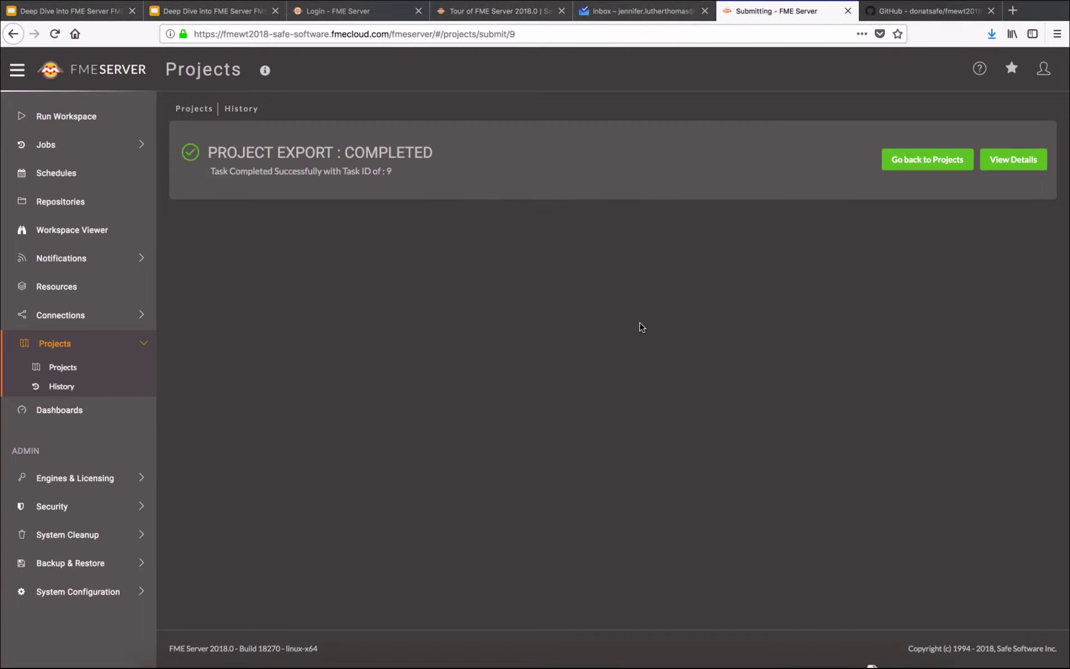